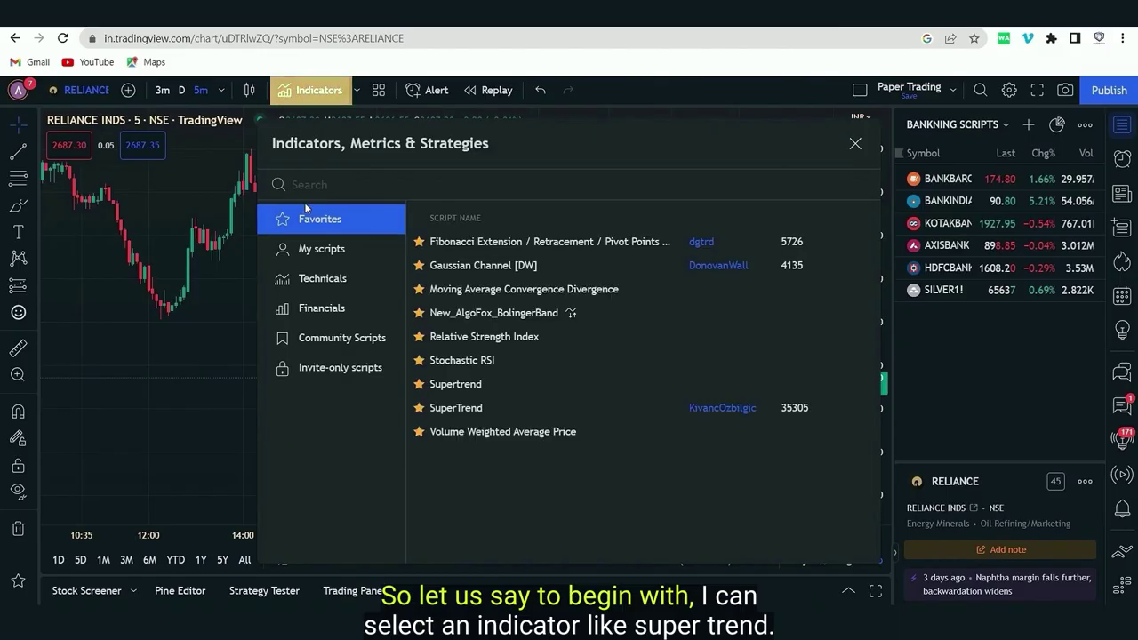
Step: Find the built-in Supertrend indicator and add it to the RELIANCE chart
{"action": "type", "text": "super"}
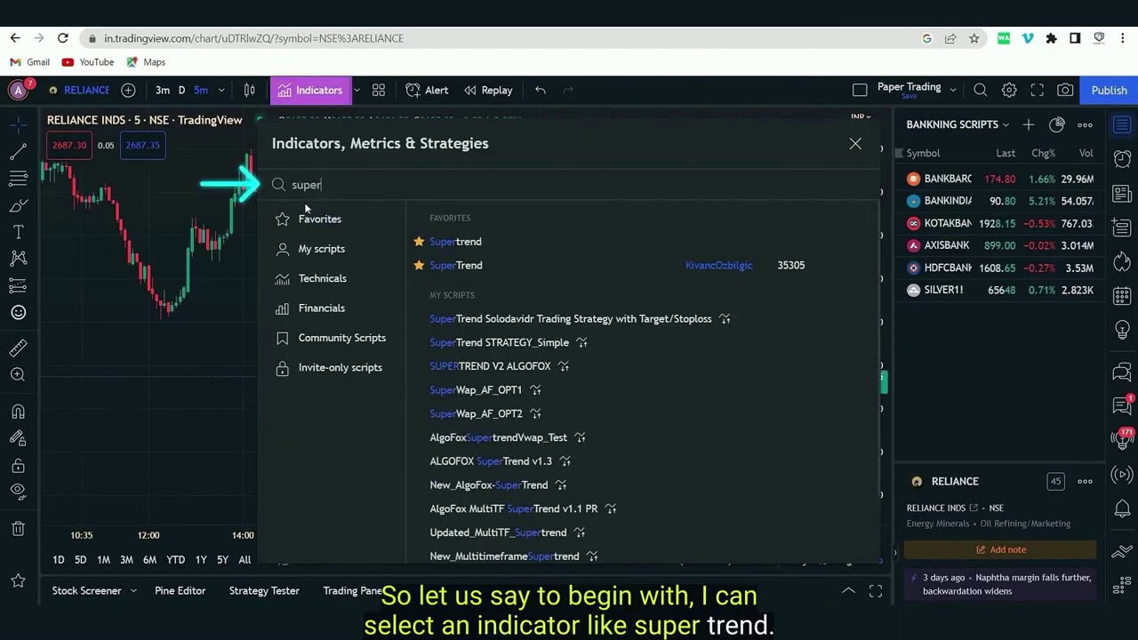
{"action": "left_click", "coordinate": [468, 247]}
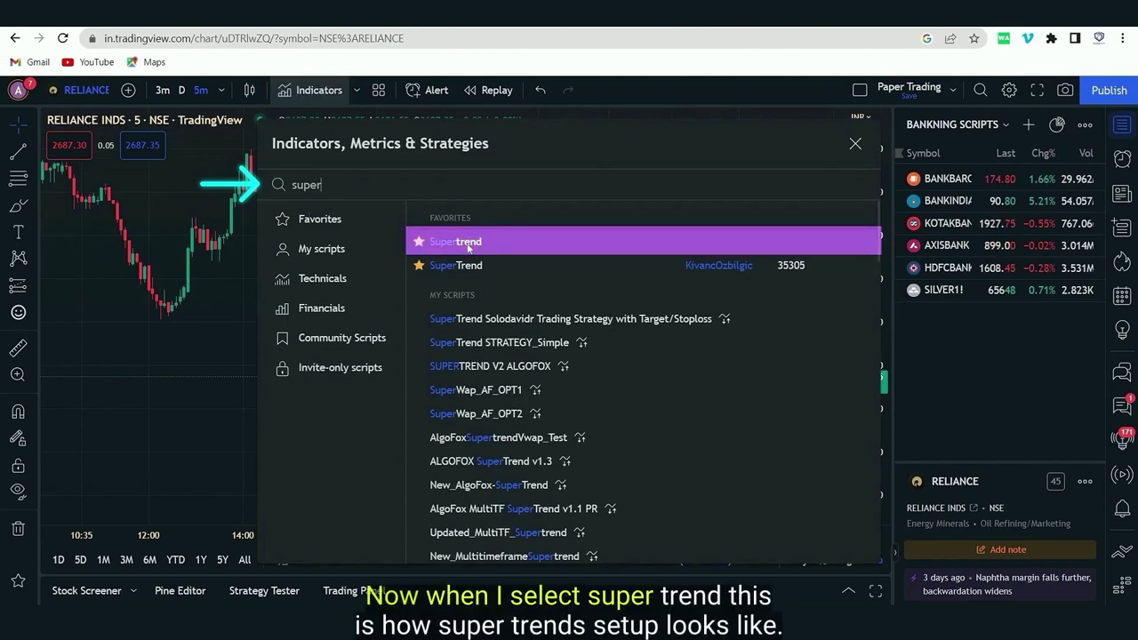
{"action": "key", "text": "Escape"}
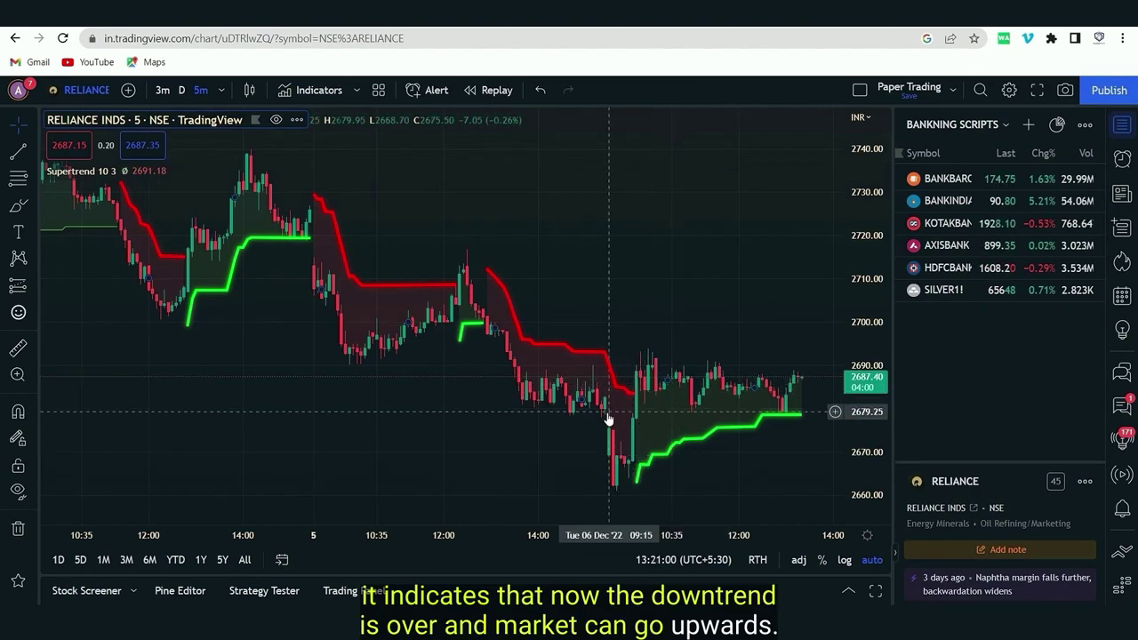
{"action": "left_click_drag", "start_coordinate": [234, 383], "coordinate": [554, 374]}
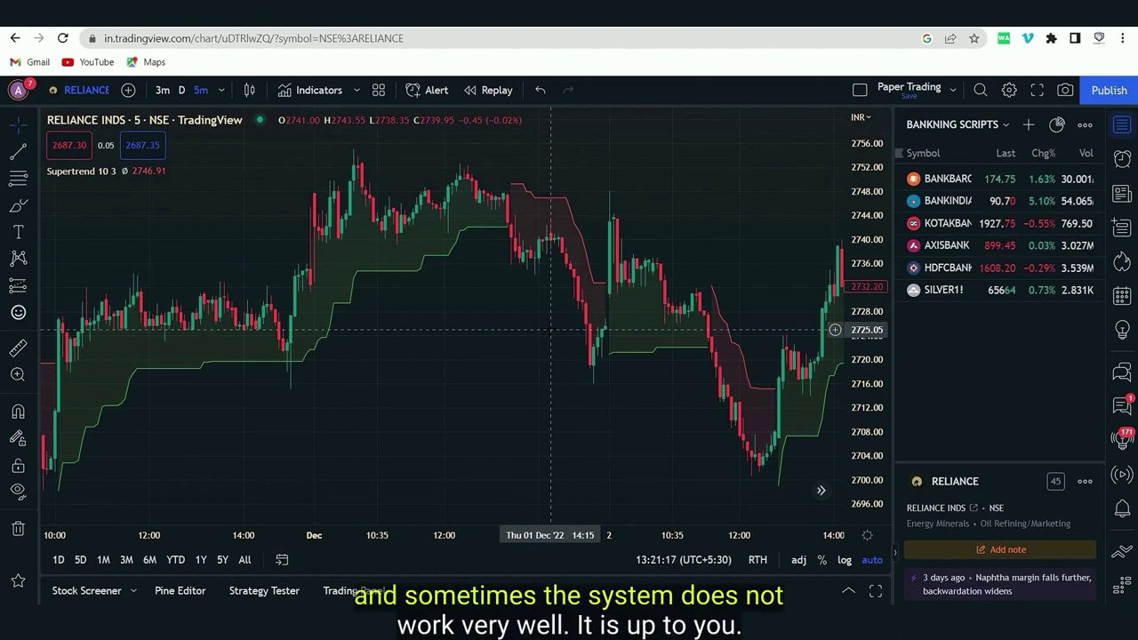
{"action": "left_click_drag", "start_coordinate": [617, 332], "coordinate": [339, 336]}
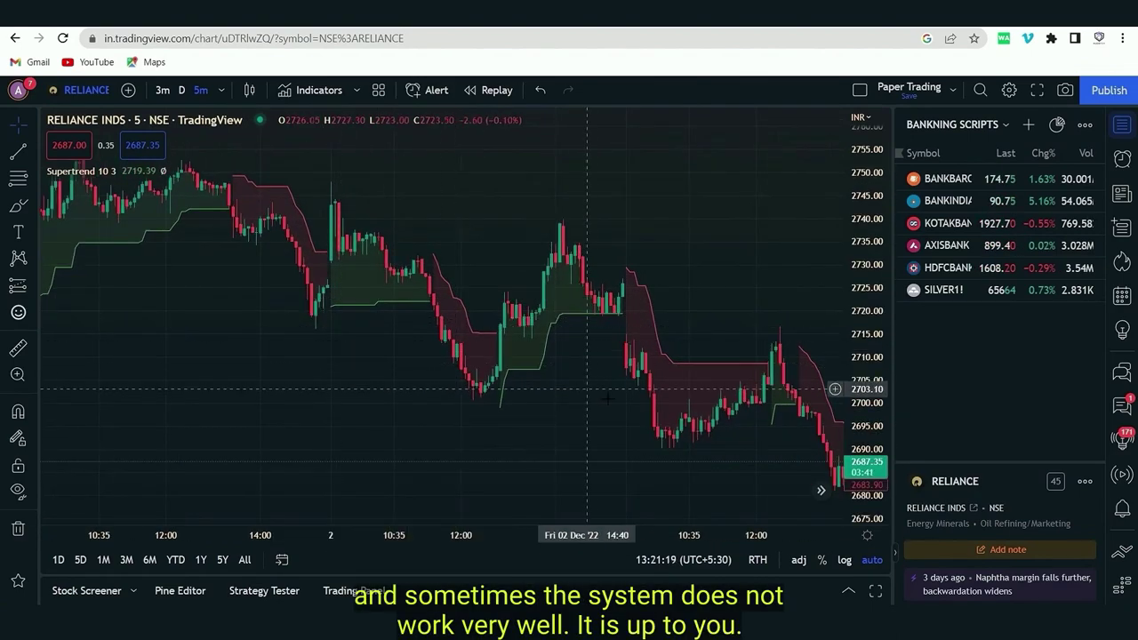
{"action": "left_click", "coordinate": [821, 491]}
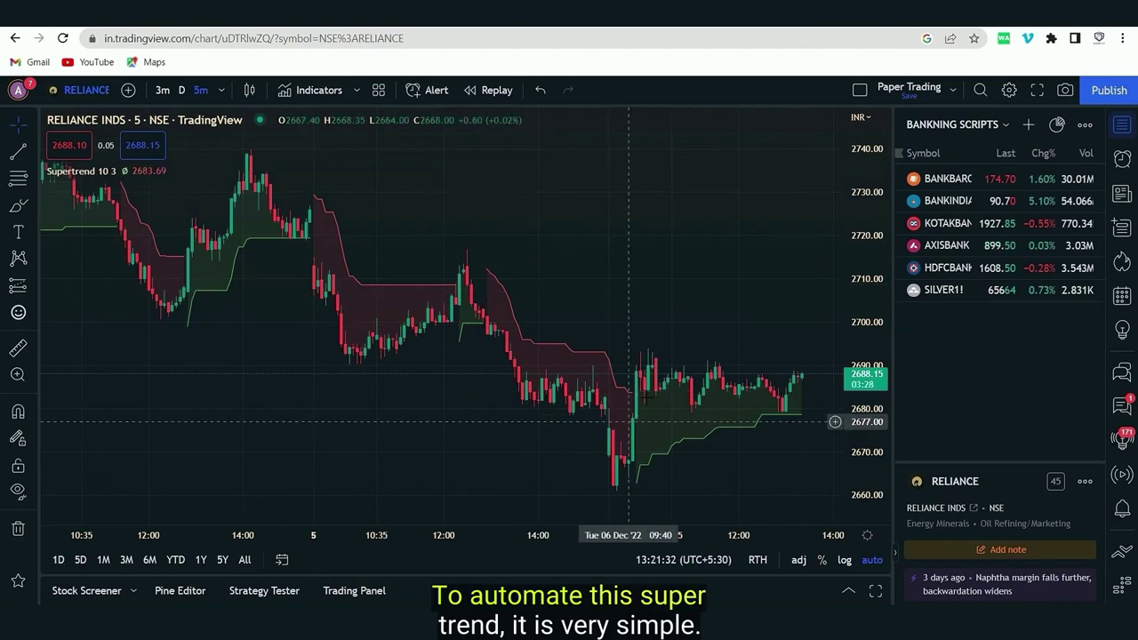
Step: Start a new chart alert for RELIANCE Crossing Up the Supertrend (10, 3) plot, triggering Once Per Bar Close
{"action": "right_click", "coordinate": [553, 242]}
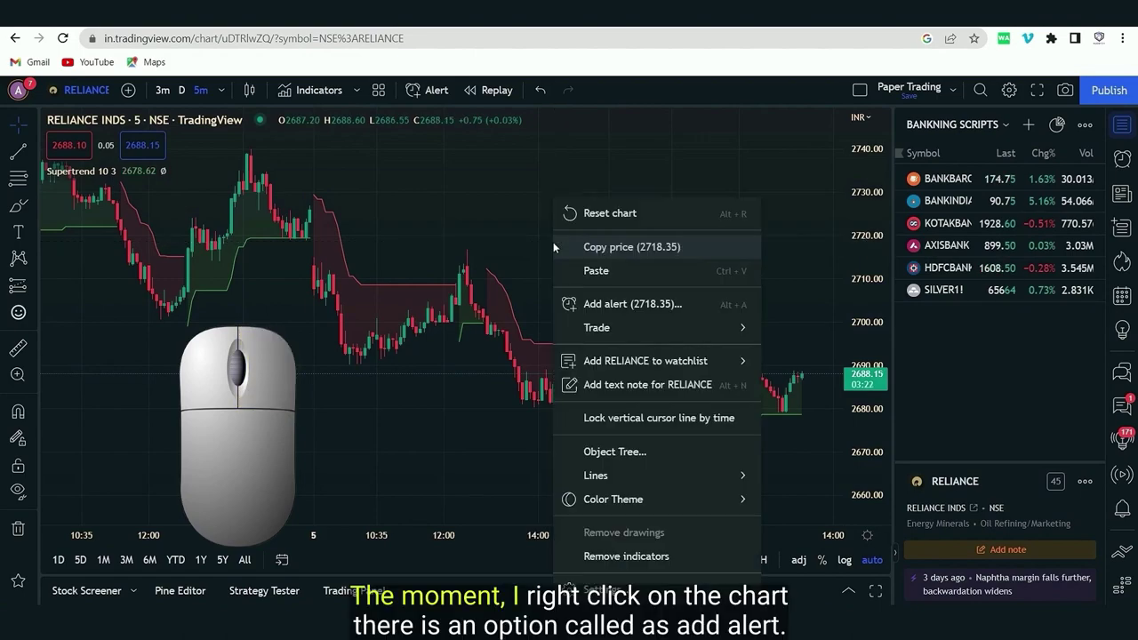
{"action": "left_click", "coordinate": [628, 303]}
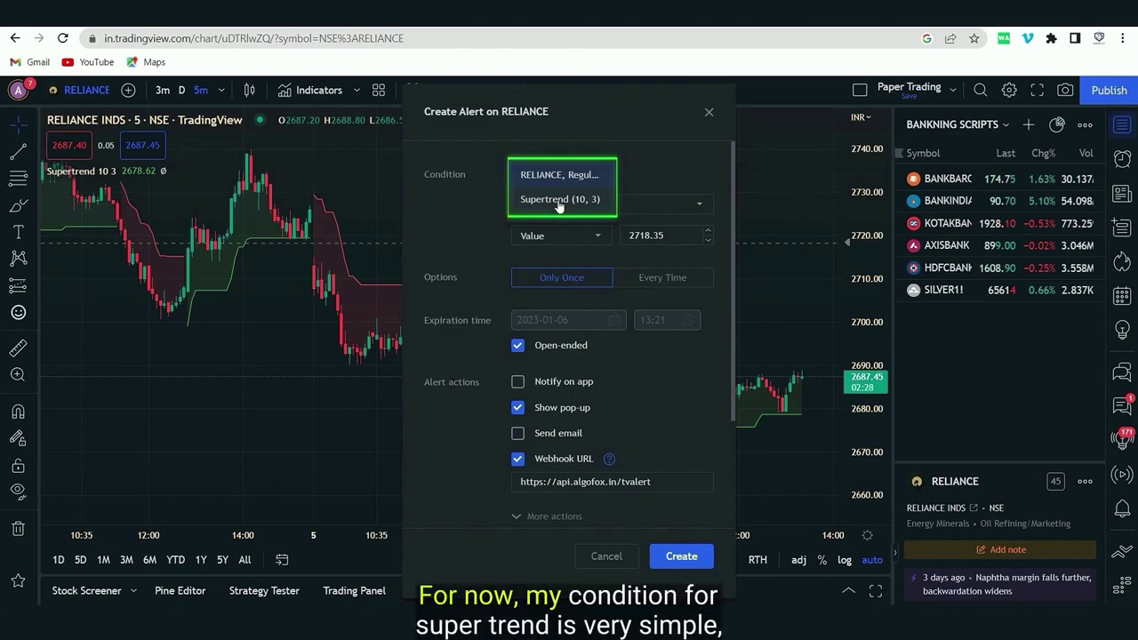
{"action": "left_click", "coordinate": [622, 168]}
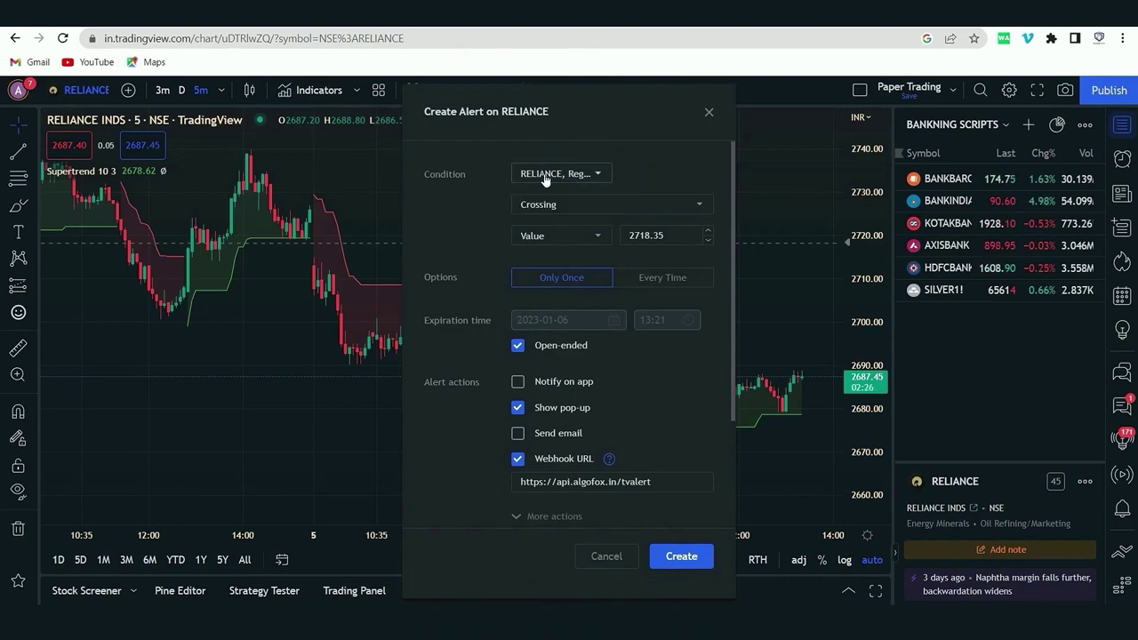
{"action": "left_click", "coordinate": [554, 207]}
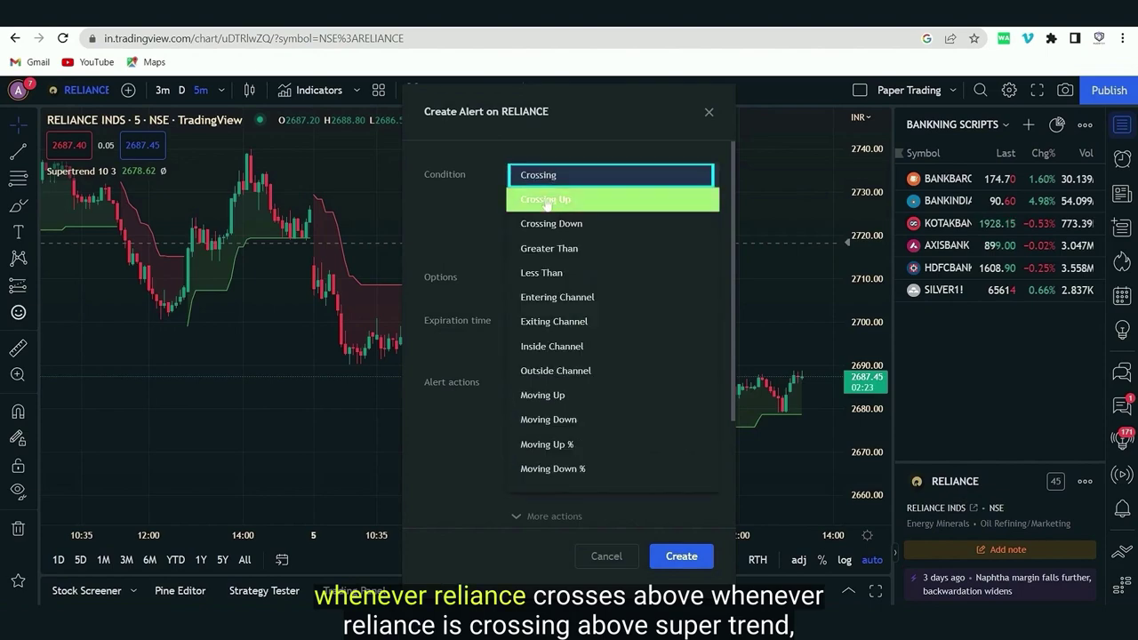
{"action": "left_click", "coordinate": [546, 201]}
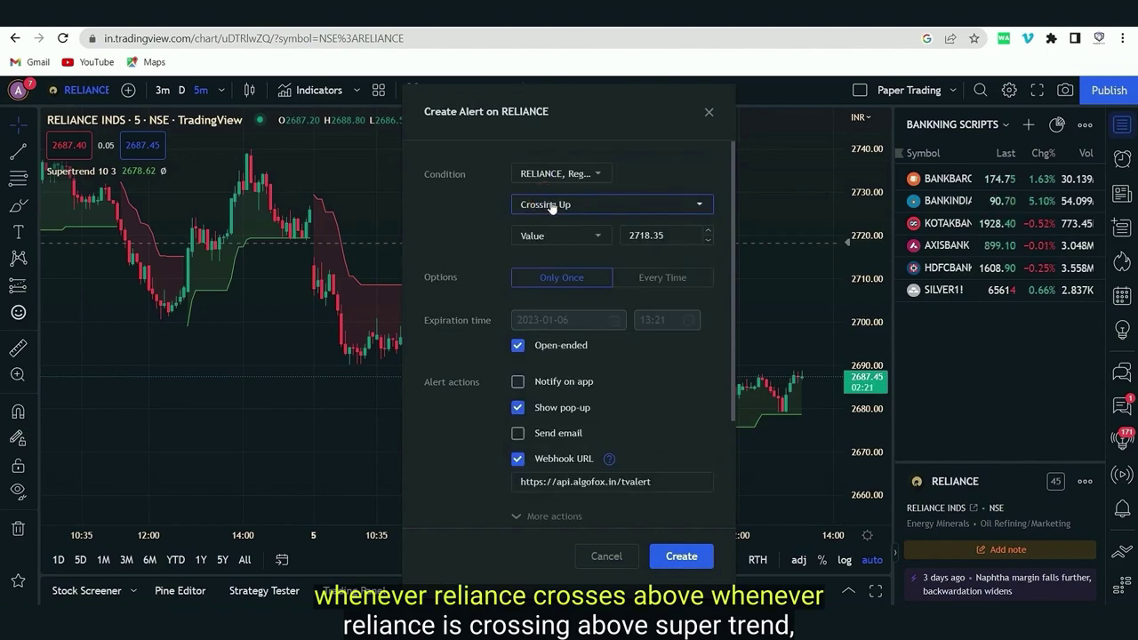
{"action": "left_click", "coordinate": [562, 233]}
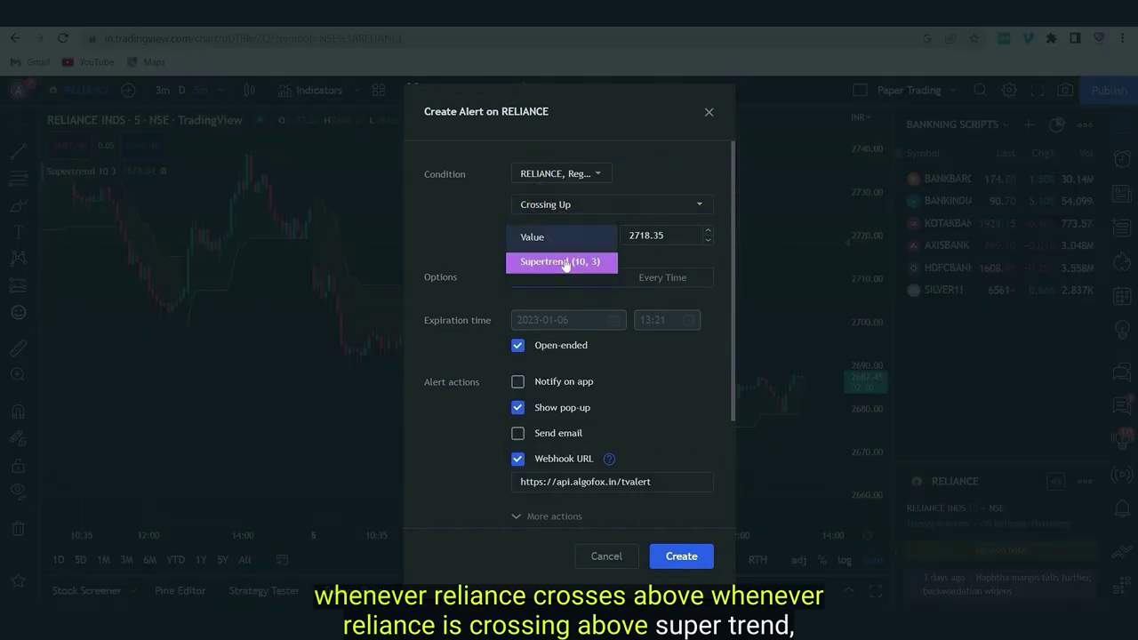
{"action": "left_click", "coordinate": [564, 261]}
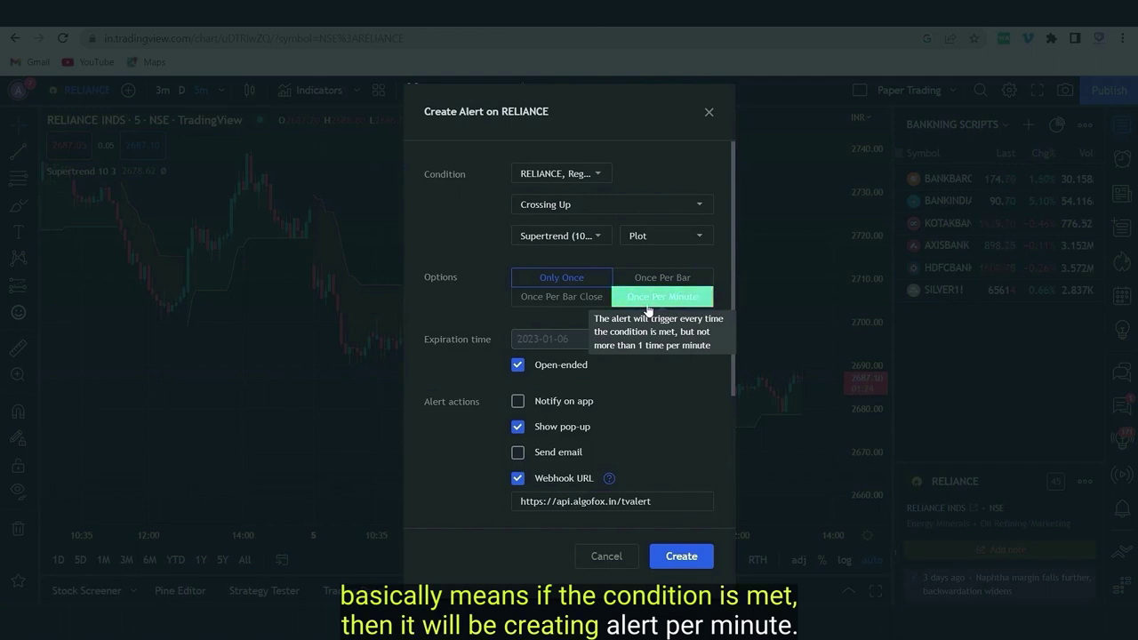
{"action": "left_click", "coordinate": [558, 298]}
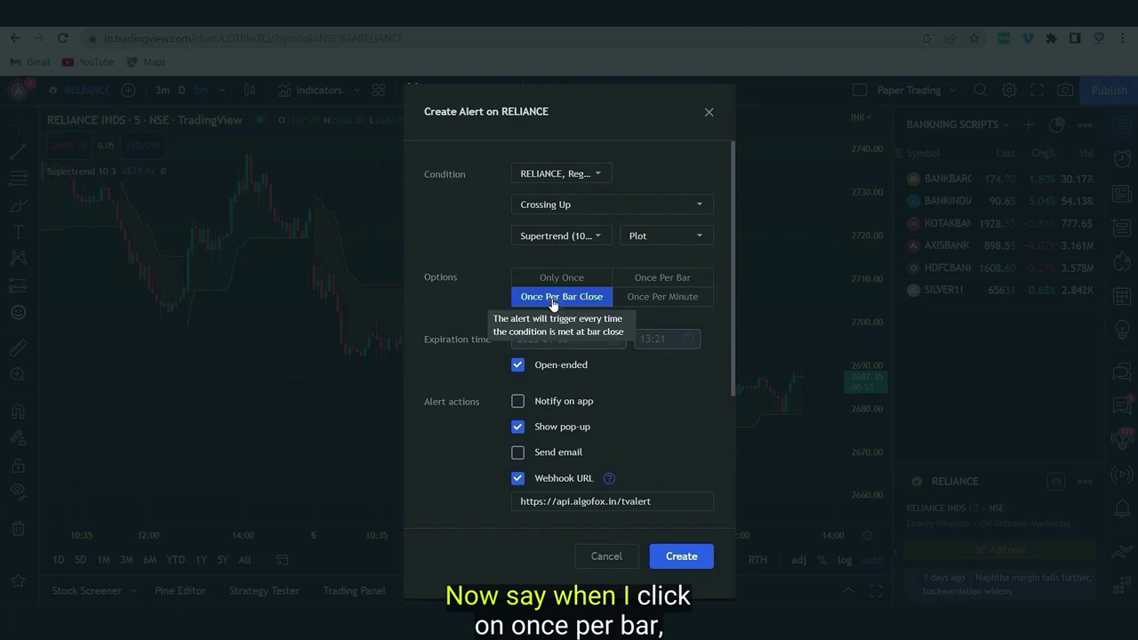
{"action": "scroll", "coordinate": [729, 341], "scroll_direction": "down", "scroll_amount": 1}
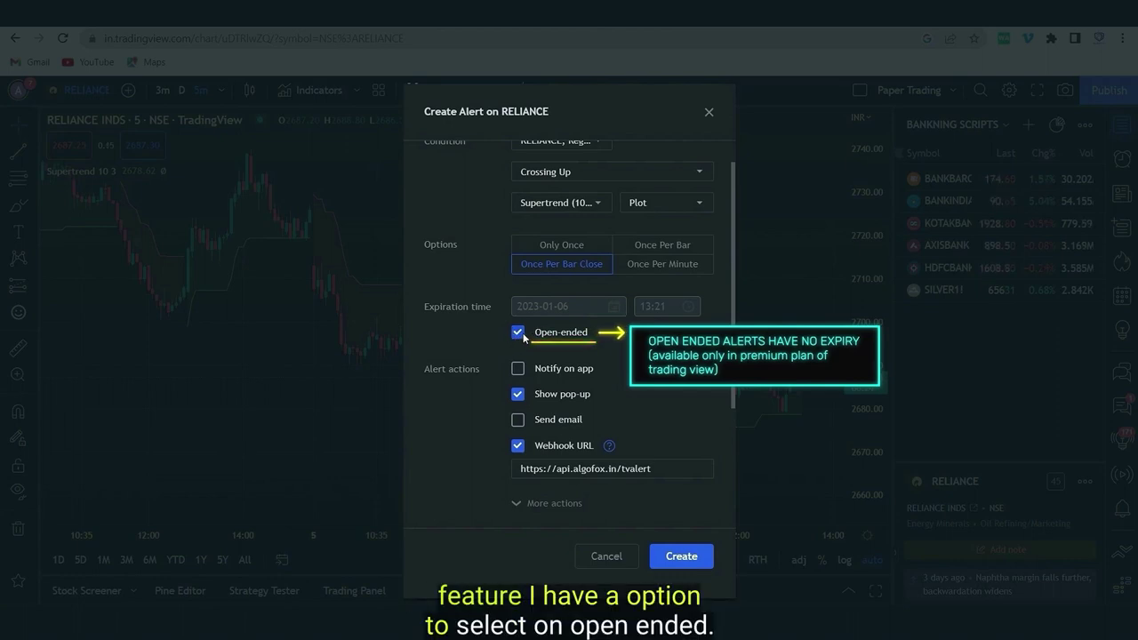
{"action": "left_click", "coordinate": [518, 331]}
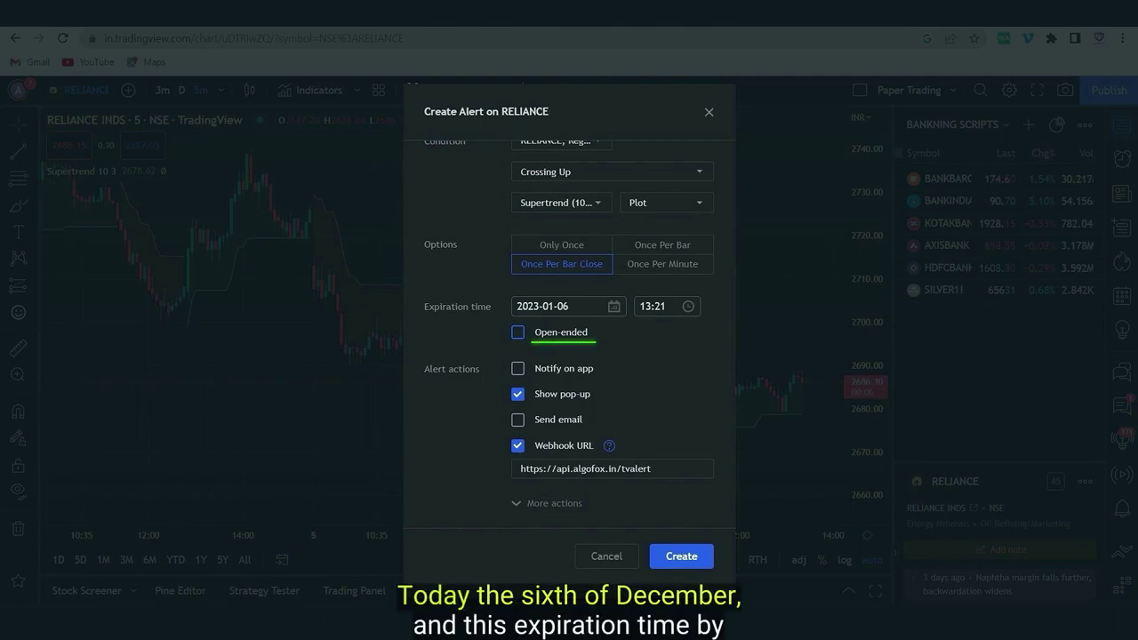
{"action": "left_click", "coordinate": [560, 307]}
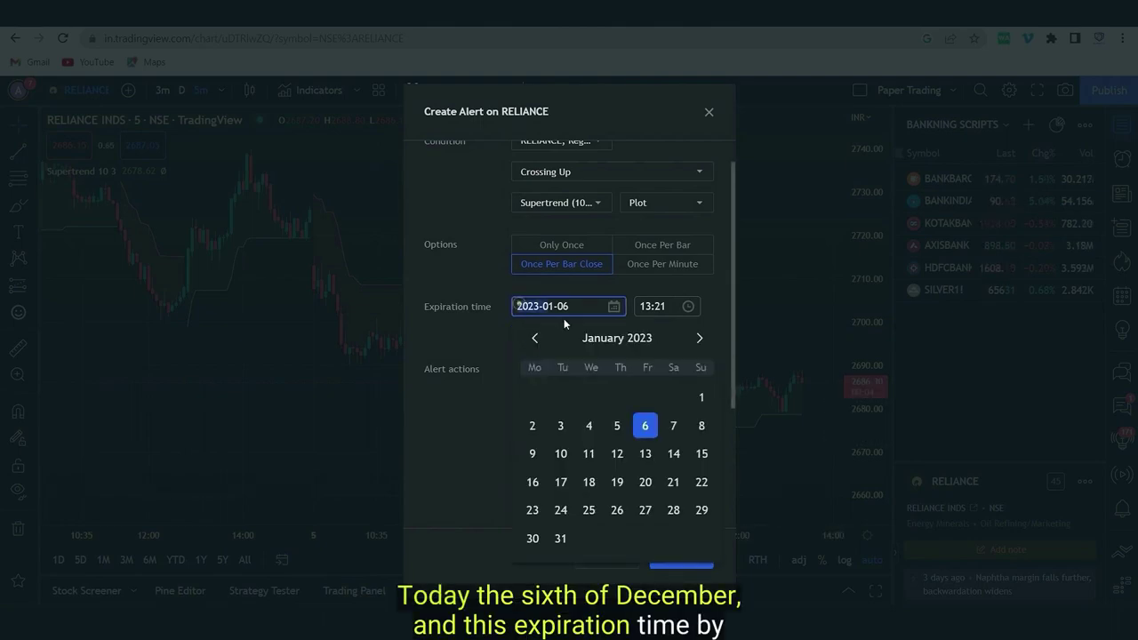
{"action": "left_click", "coordinate": [508, 320]}
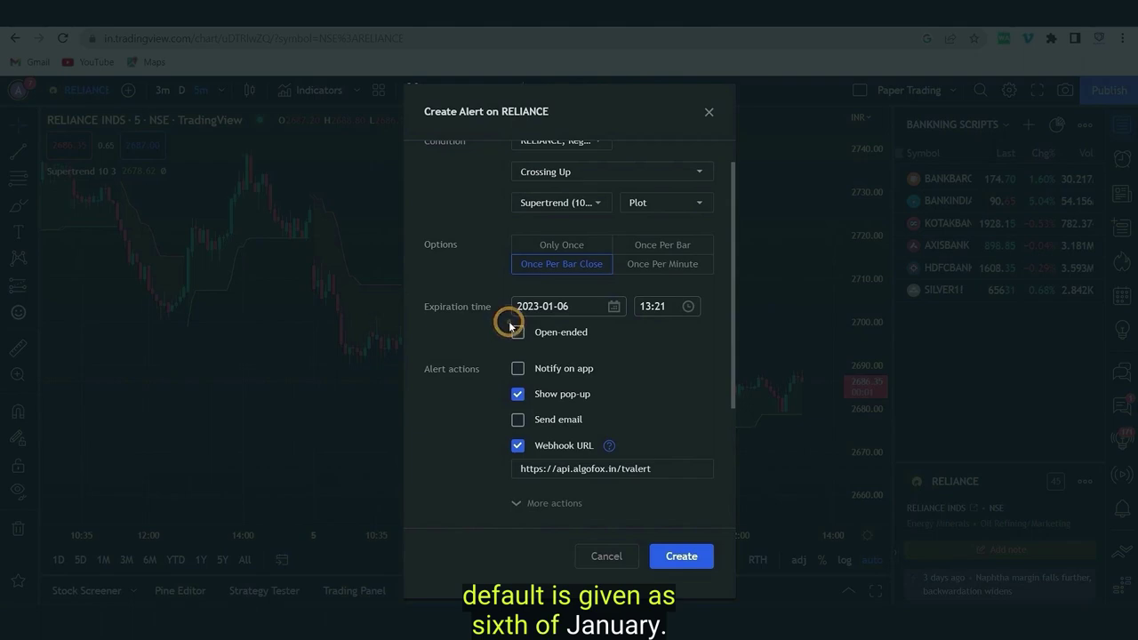
{"action": "left_click", "coordinate": [517, 331]}
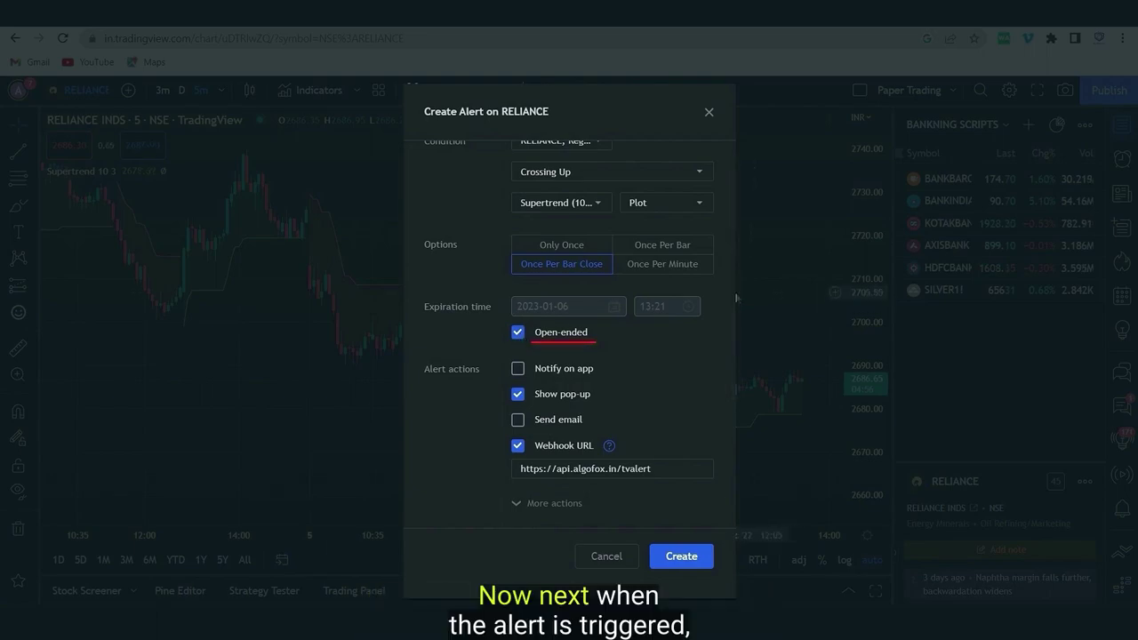
Step: Enable the alert's app notification and email actions, and disable its Webhook URL
{"action": "left_click_drag", "start_coordinate": [729, 297], "coordinate": [730, 325]}
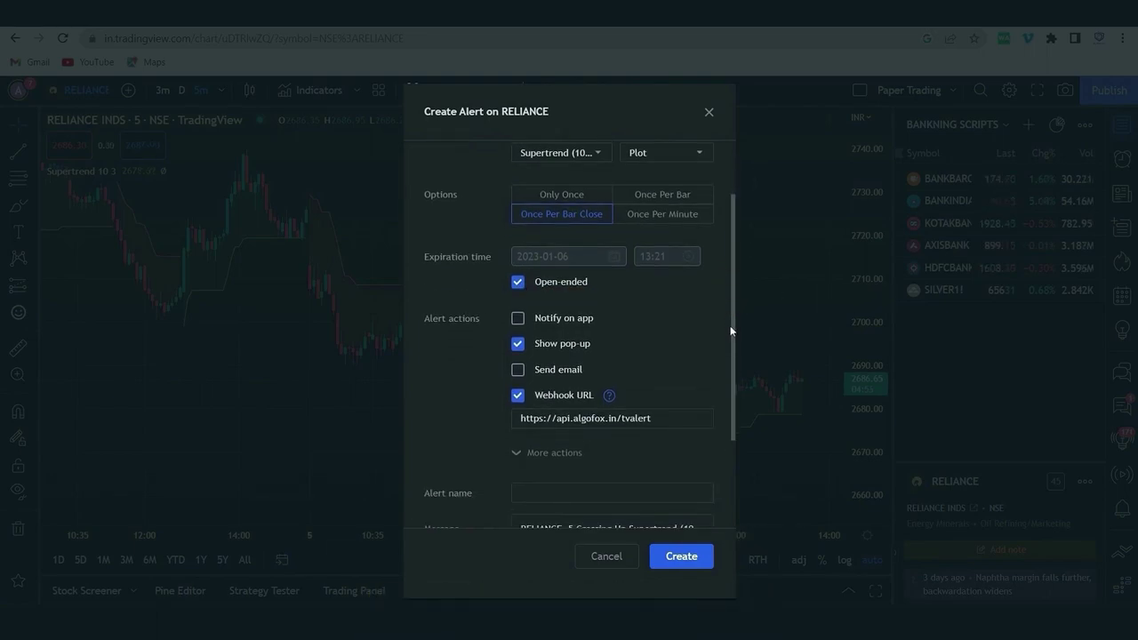
{"action": "left_click", "coordinate": [519, 324]}
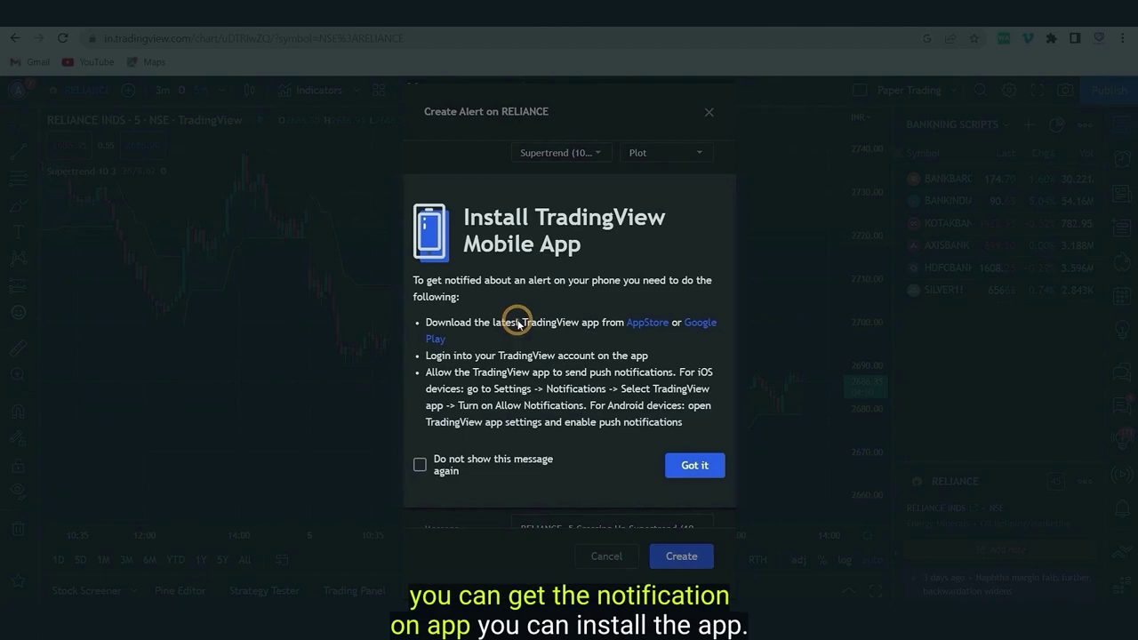
{"action": "left_click", "coordinate": [694, 463]}
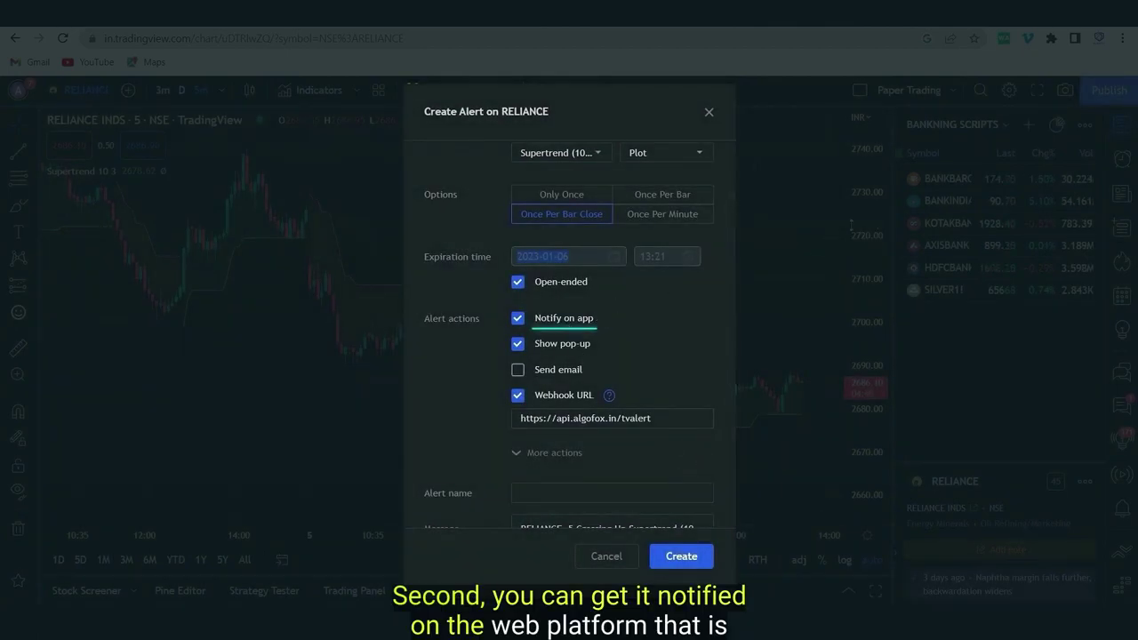
{"action": "left_click", "coordinate": [517, 372]}
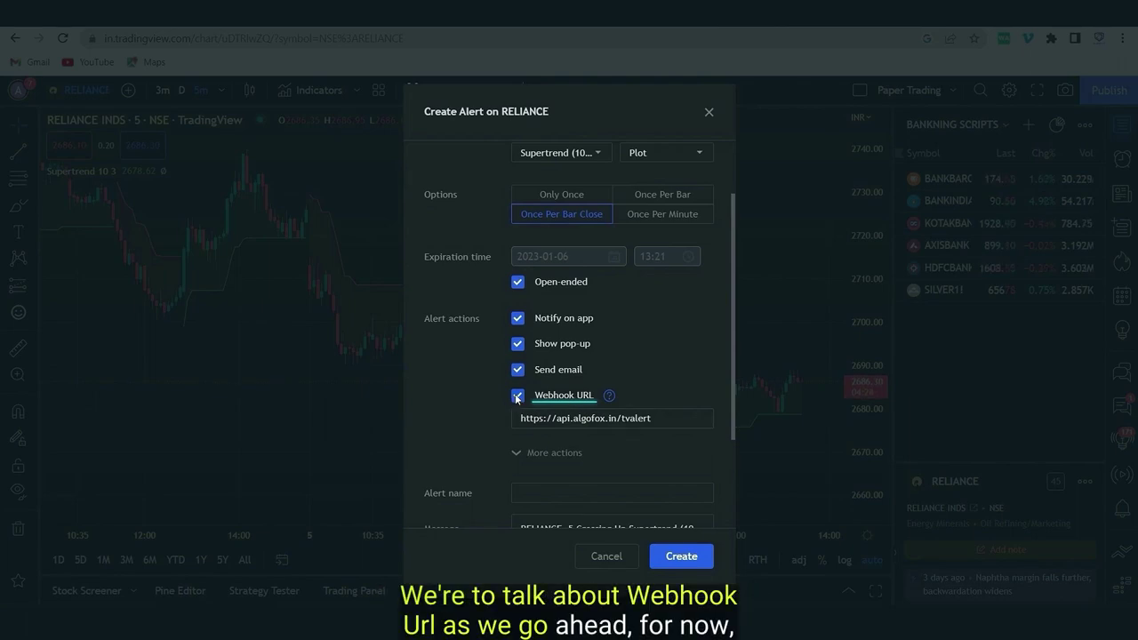
{"action": "left_click", "coordinate": [516, 397]}
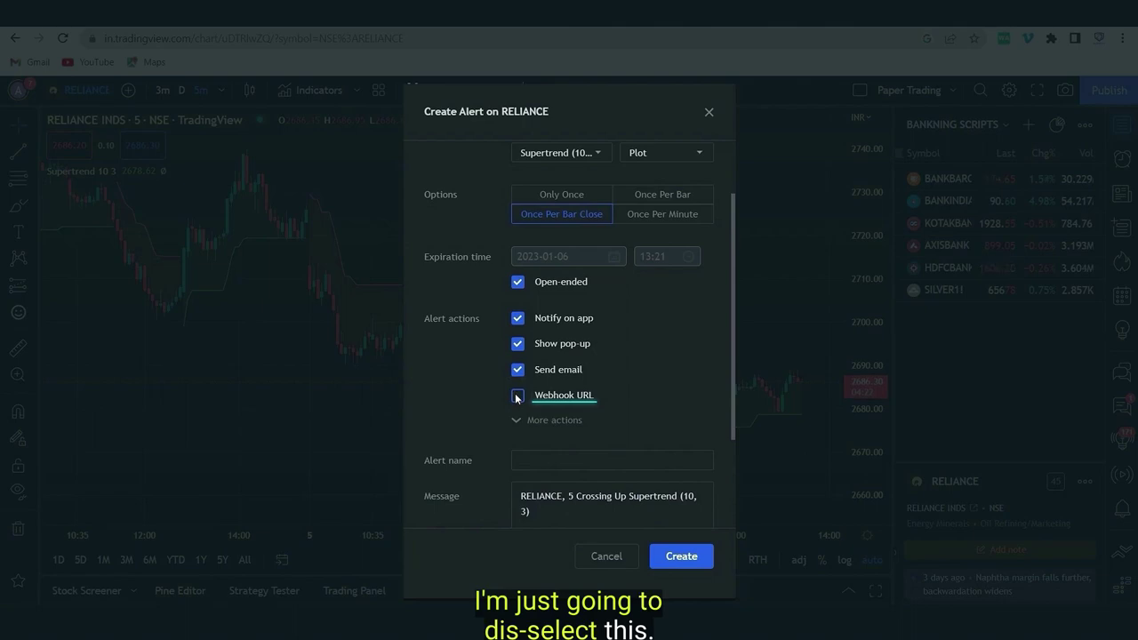
Step: Create the alert under the name SUPERTREND BUY ON REL and show the list of alerts
{"action": "scroll", "coordinate": [610, 381], "scroll_direction": "up", "scroll_amount": 1}
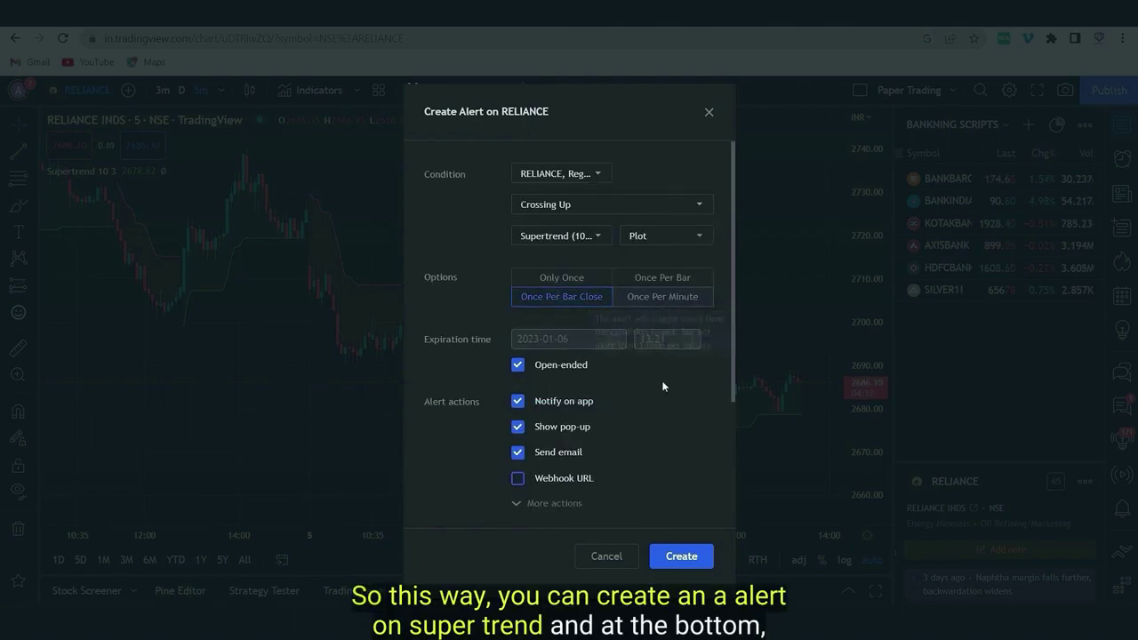
{"action": "scroll", "coordinate": [660, 384], "scroll_direction": "down", "scroll_amount": 3}
{"action": "left_click", "coordinate": [577, 371]}
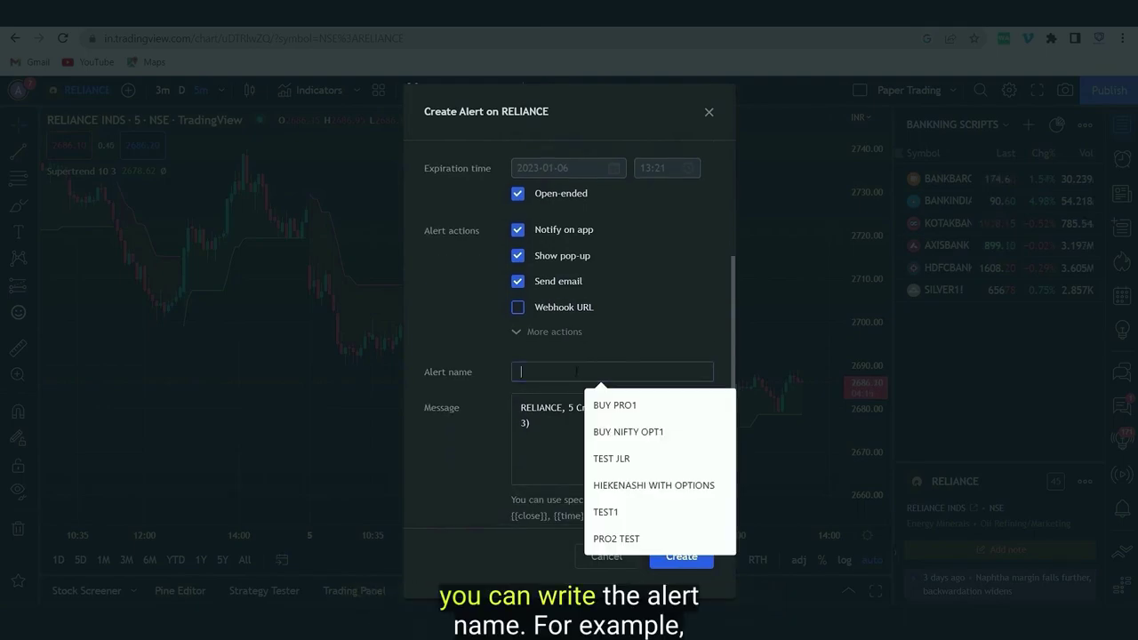
{"action": "type", "text": "S"}
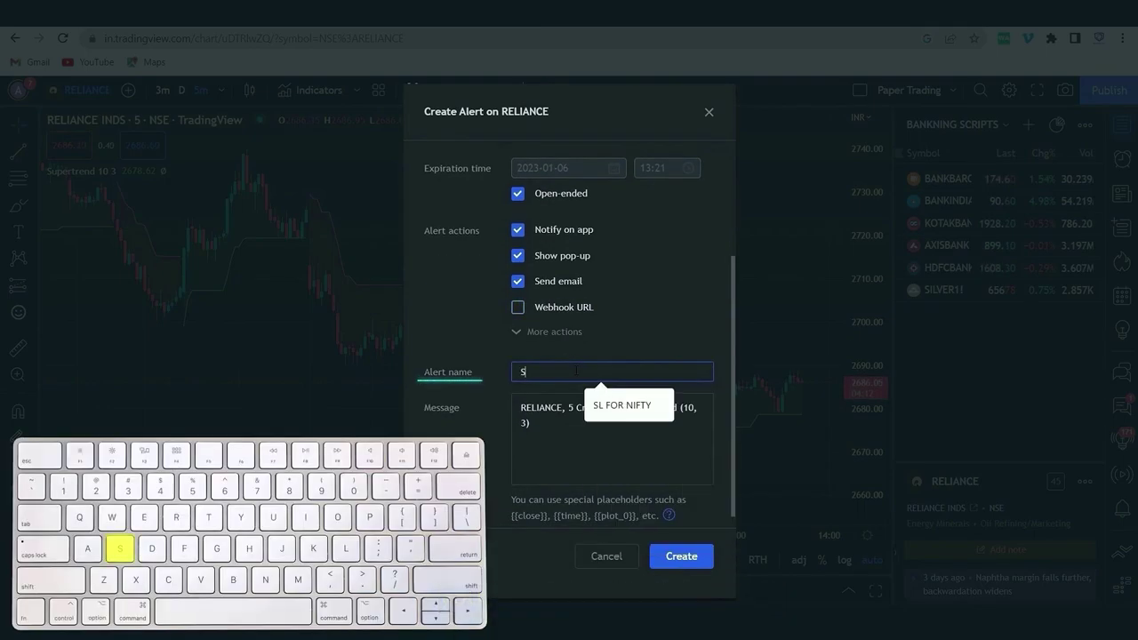
{"action": "type", "text": "UPERTREND BUY O"}
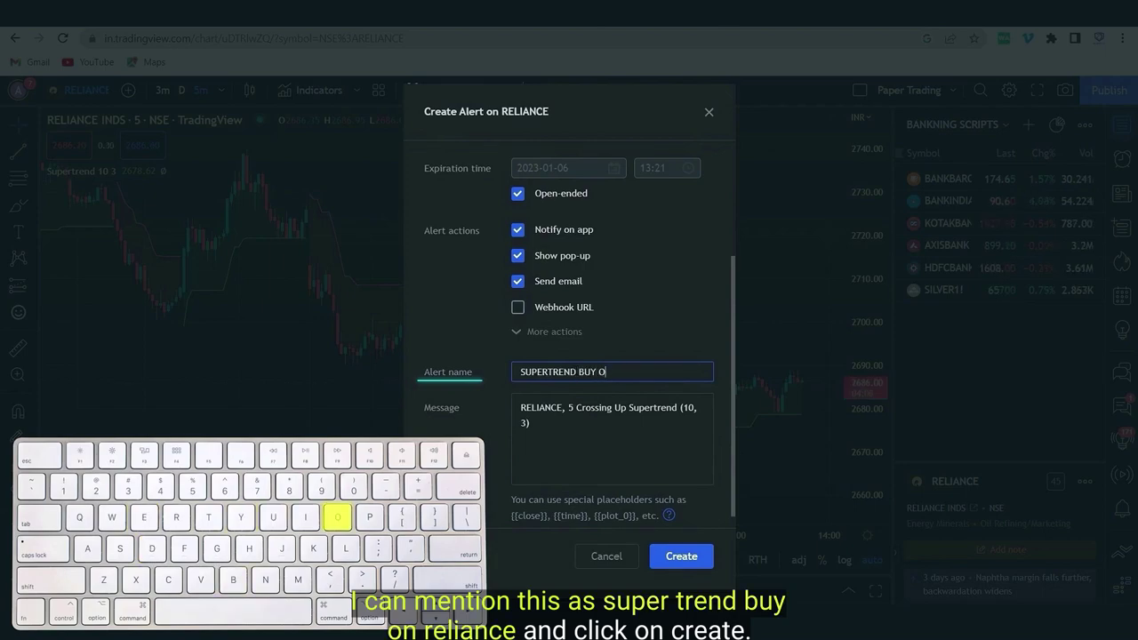
{"action": "type", "text": "N REL"}
{"action": "left_click", "coordinate": [681, 556]}
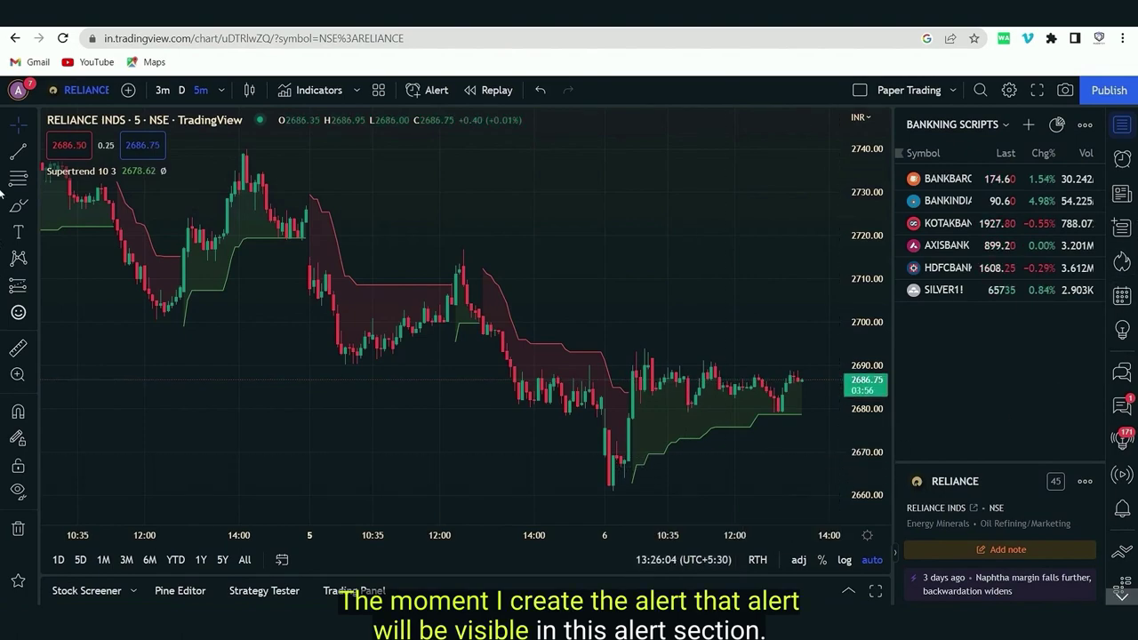
{"action": "left_click", "coordinate": [1122, 158]}
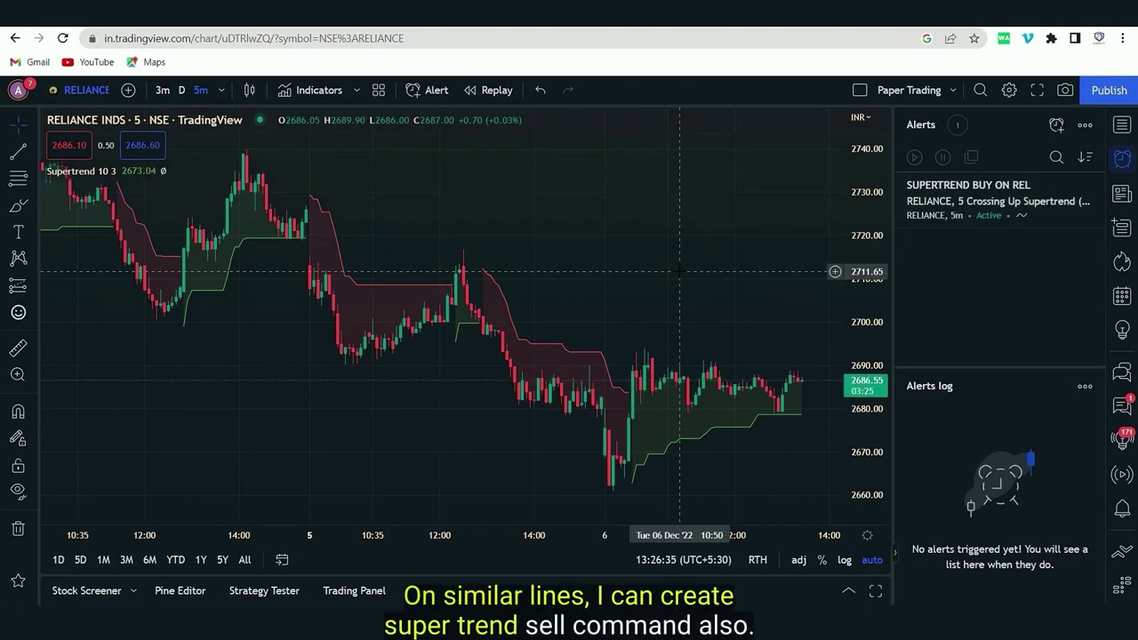
Step: Start a second chart alert for RELIANCE Crossing Down the Supertrend (10, 3) plot, triggering Once Per Bar Close
{"action": "right_click", "coordinate": [579, 214]}
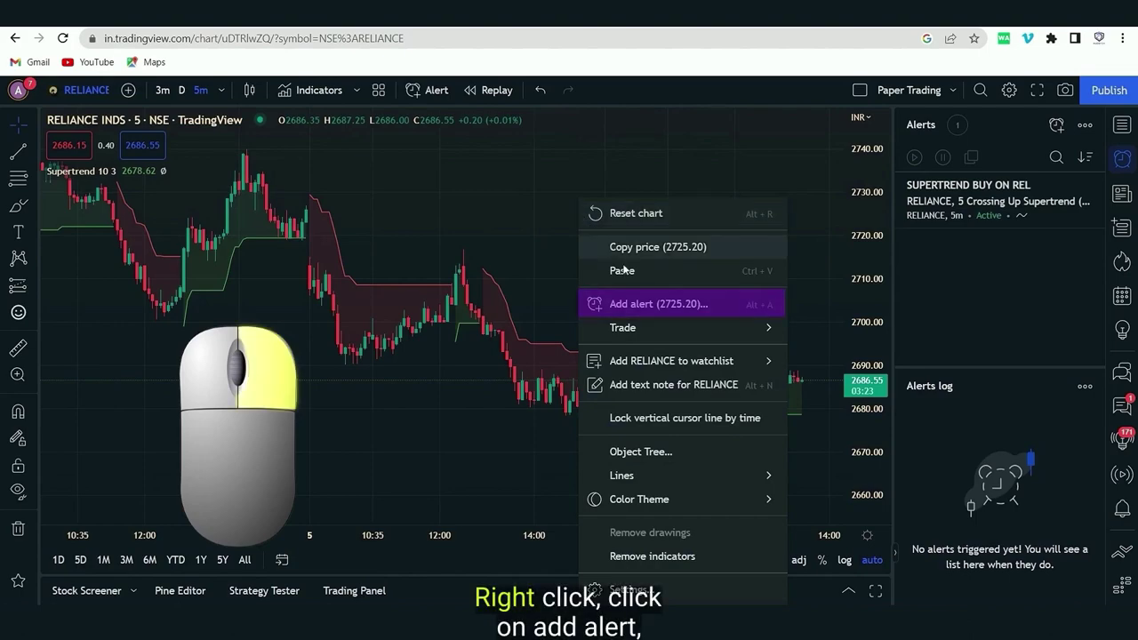
{"action": "left_click", "coordinate": [649, 306]}
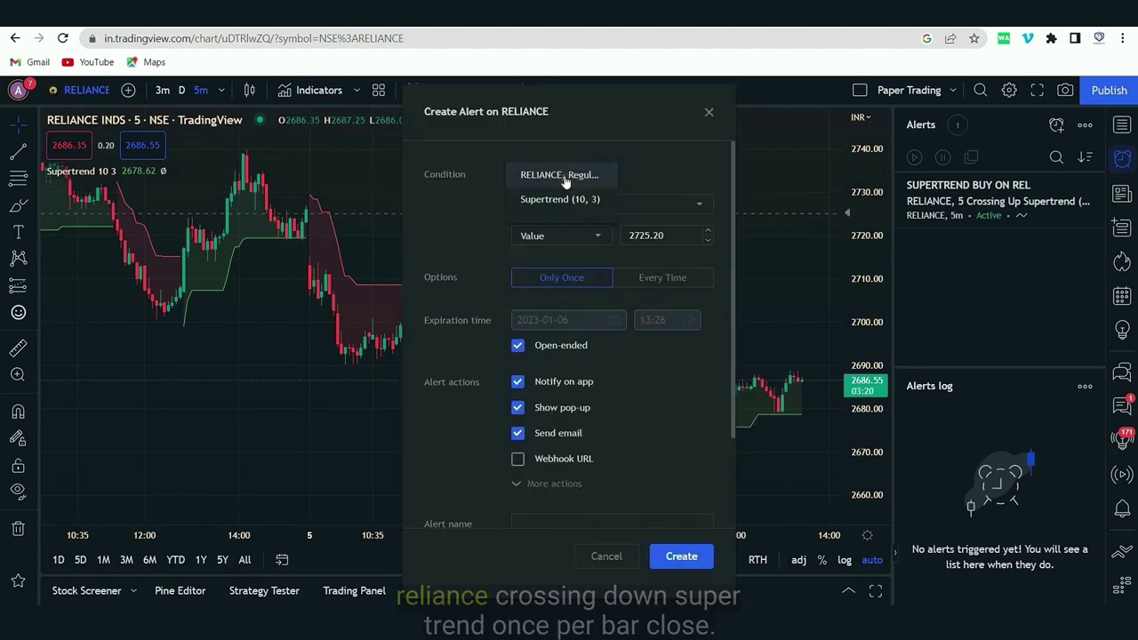
{"action": "left_click", "coordinate": [552, 207]}
{"action": "left_click", "coordinate": [563, 221]}
{"action": "left_click", "coordinate": [555, 235]}
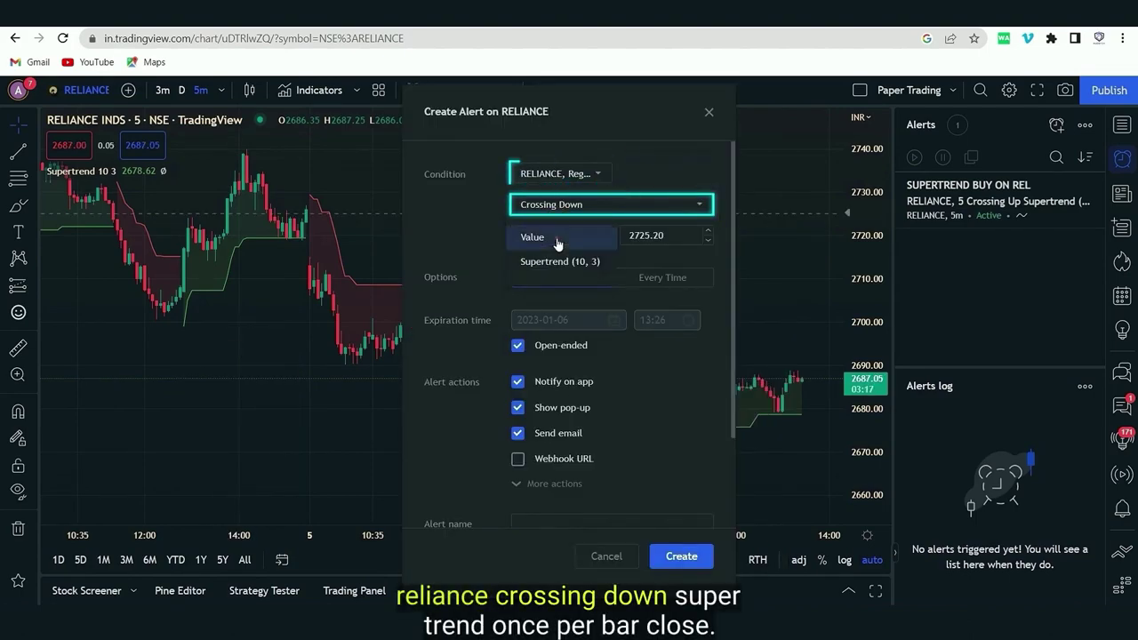
{"action": "left_click", "coordinate": [559, 258]}
{"action": "left_click", "coordinate": [561, 296]}
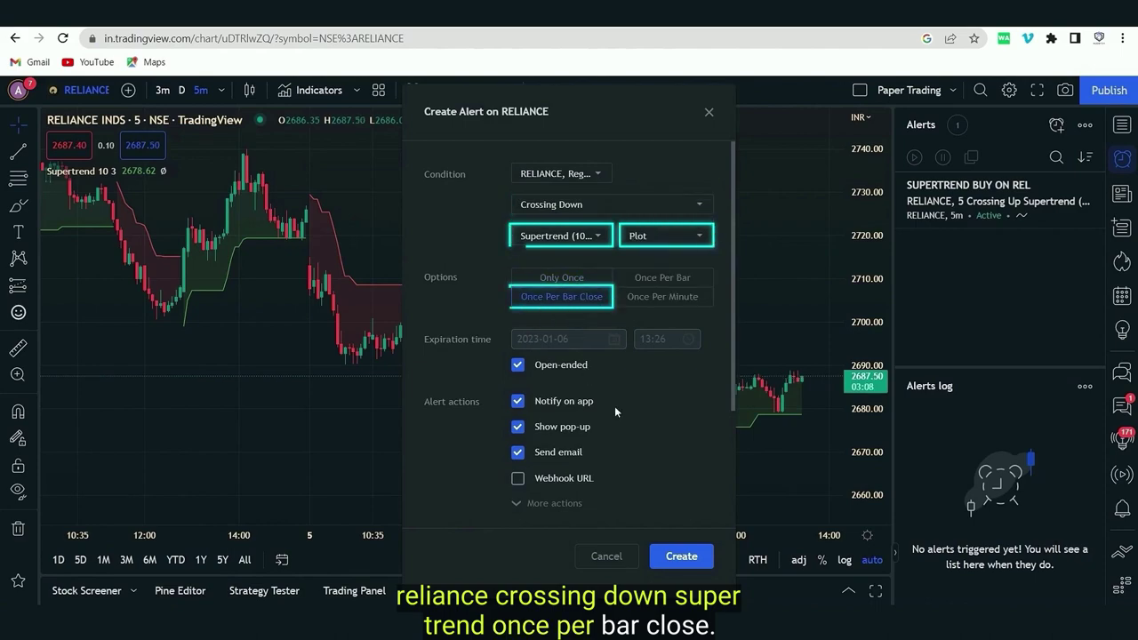
Step: Name the Crossing Down alert SUPERTREND SHORT ON REL and create it
{"action": "scroll", "coordinate": [650, 456], "scroll_direction": "down", "scroll_amount": 3}
{"action": "left_click", "coordinate": [562, 355]}
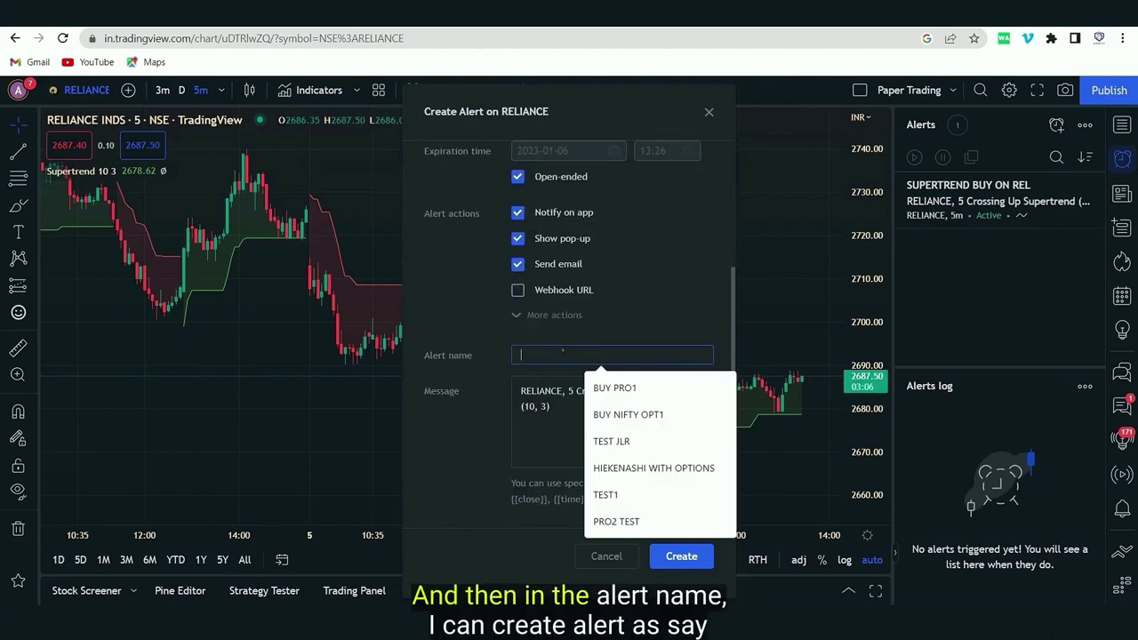
{"action": "type", "text": "S"}
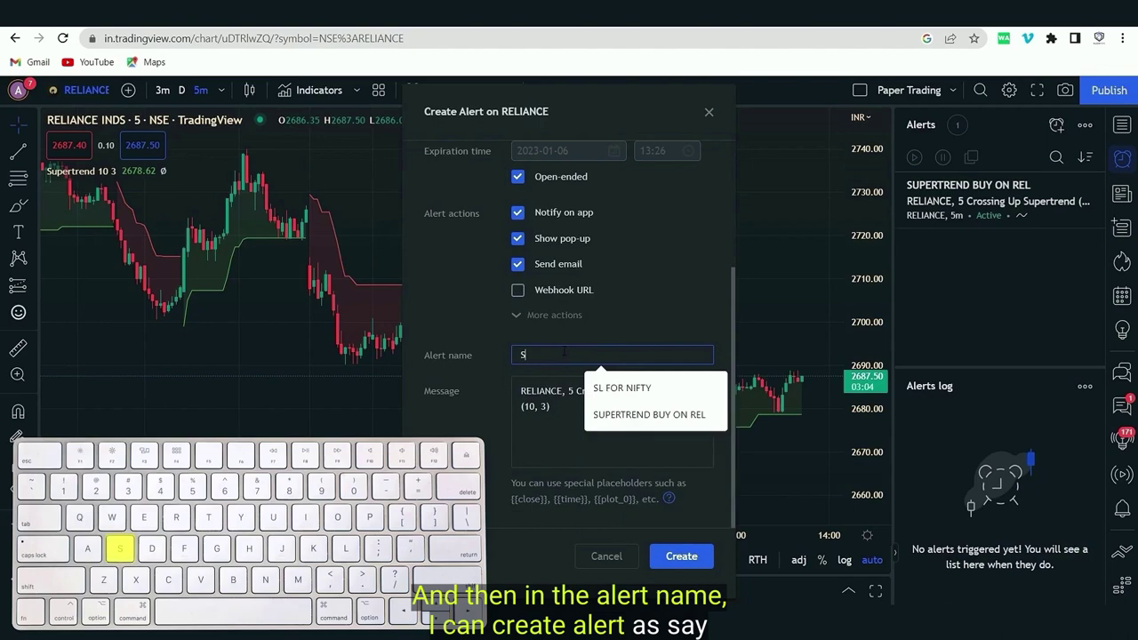
{"action": "type", "text": "UPERTREND SHORT ON REL"}
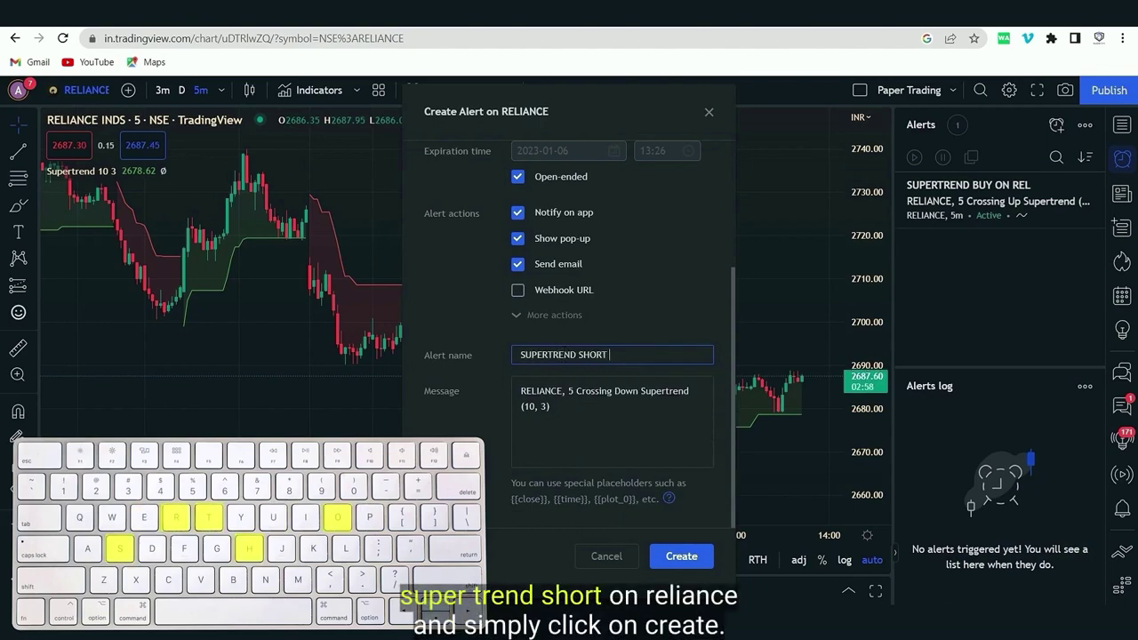
{"action": "left_click", "coordinate": [690, 567]}
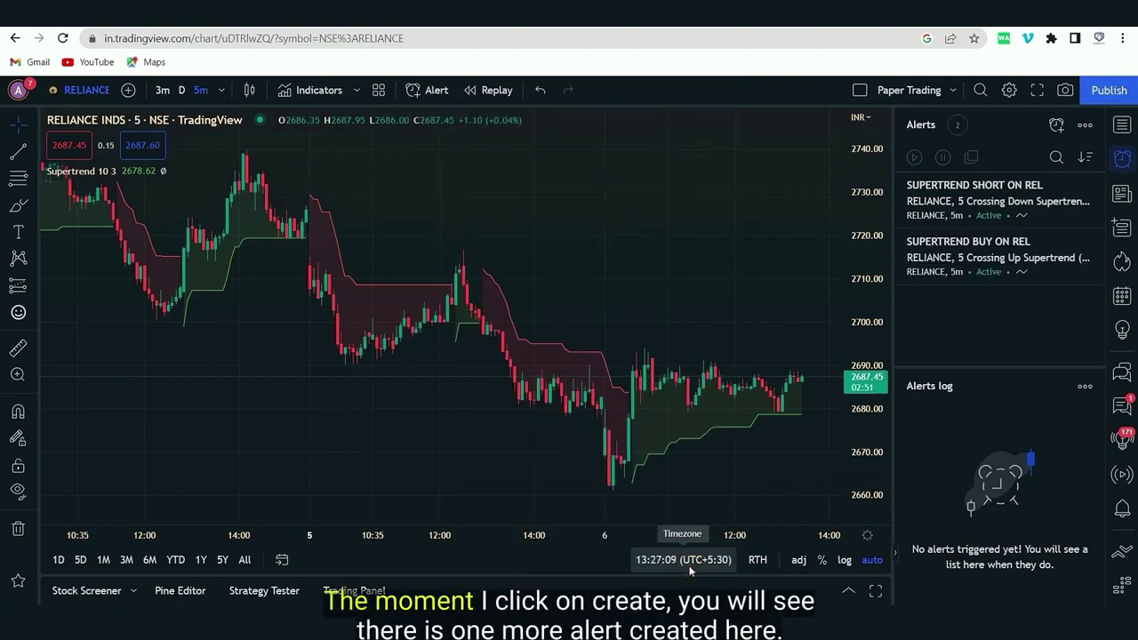
{"action": "mouse_move", "coordinate": [984, 215]}
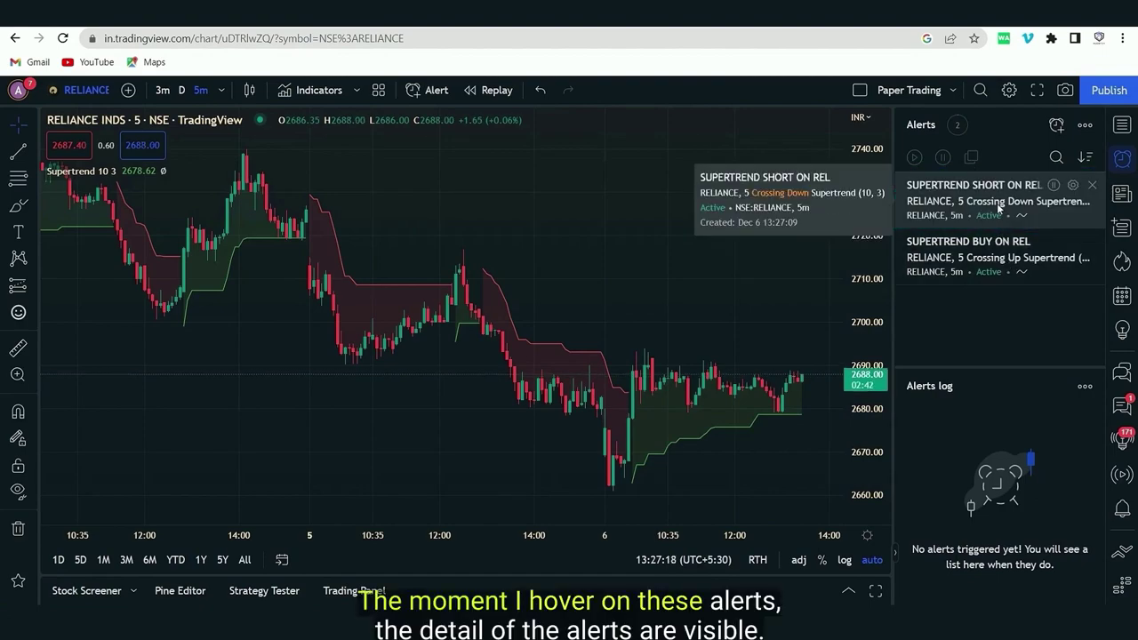
{"action": "mouse_move", "coordinate": [989, 268]}
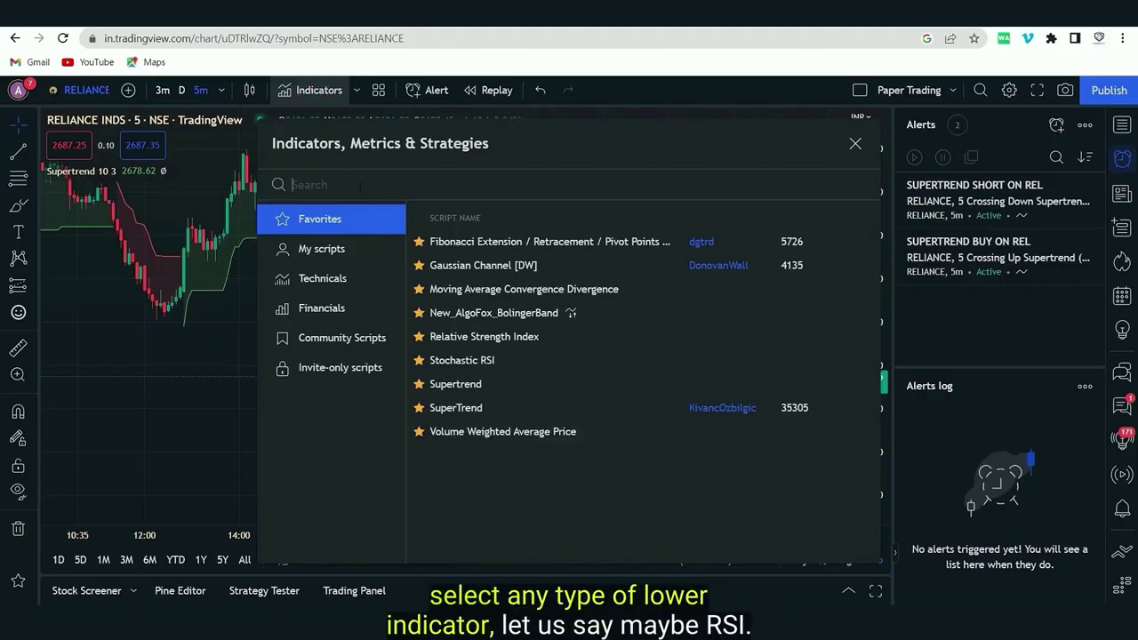
Step: Add the Relative Strength Index technical indicator to the RELIANCE chart and switch the chart interval to 15 minutes
{"action": "type", "text": "RSI"}
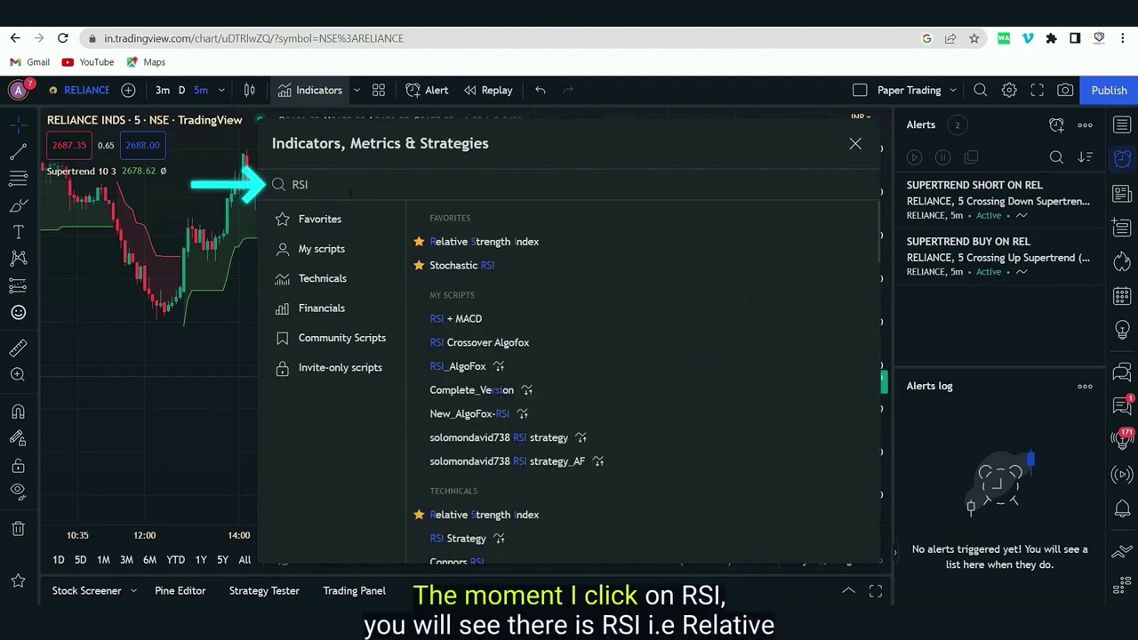
{"action": "left_click", "coordinate": [512, 522]}
{"action": "left_click", "coordinate": [208, 310]}
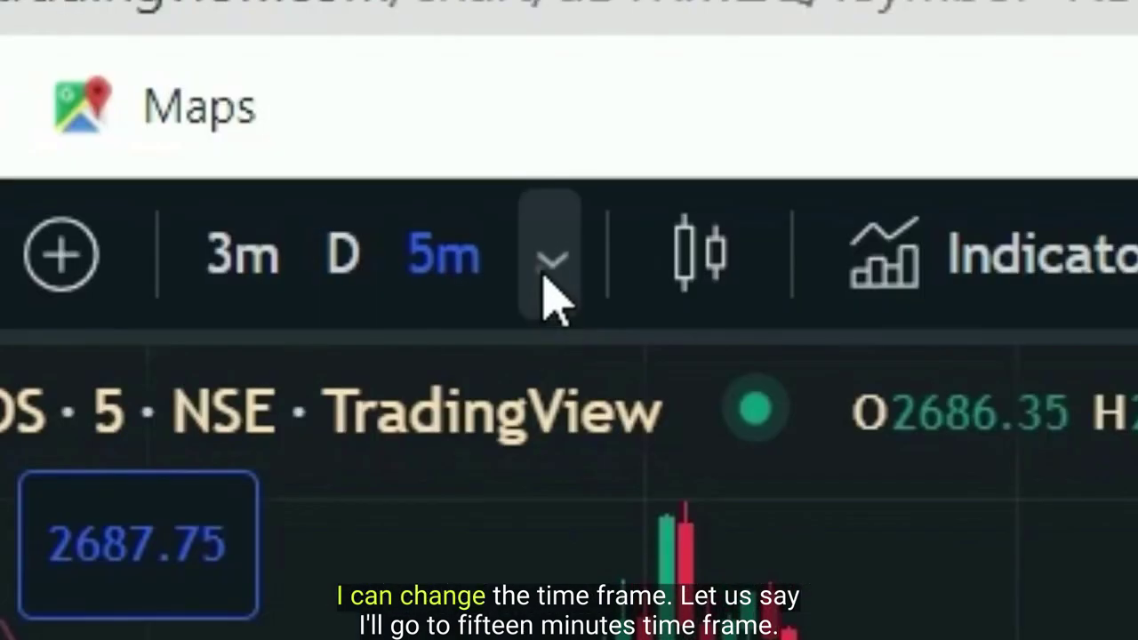
{"action": "left_click", "coordinate": [221, 89]}
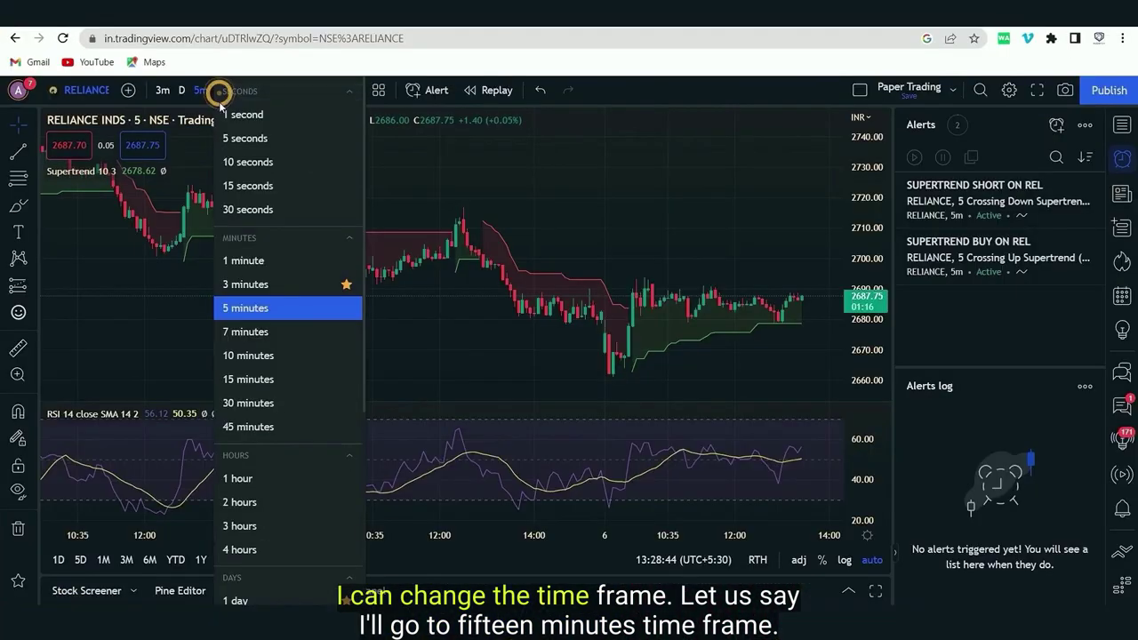
{"action": "left_click", "coordinate": [248, 377]}
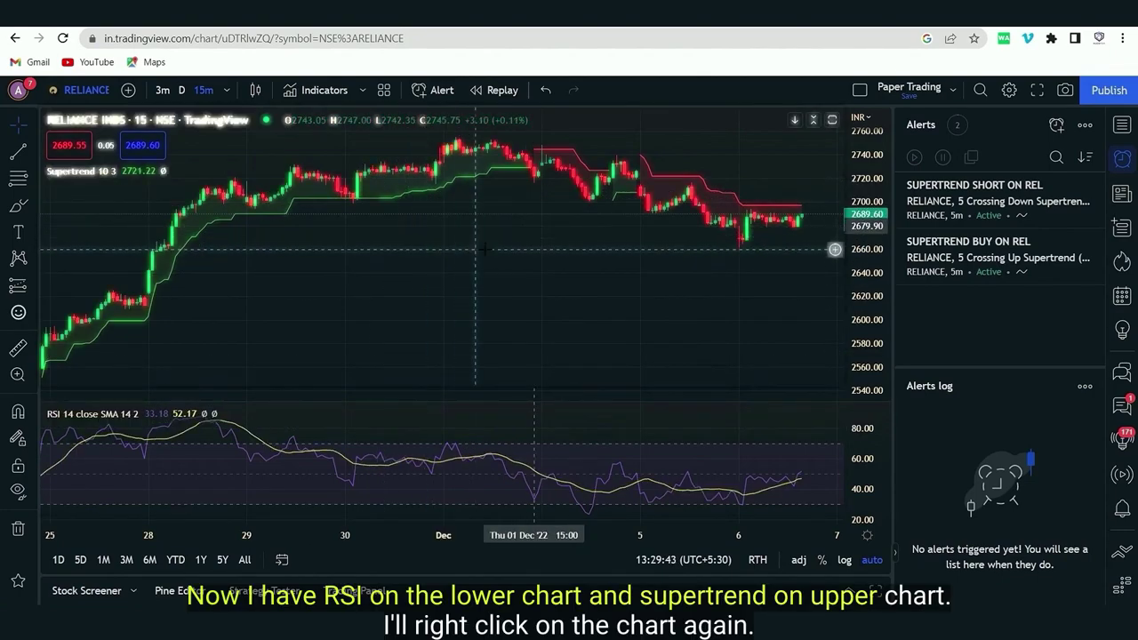
Step: Start a new alert from the 15-minute RELIANCE chart and dismiss the SUPERTREND BUY ON REL notification
{"action": "right_click", "coordinate": [531, 221]}
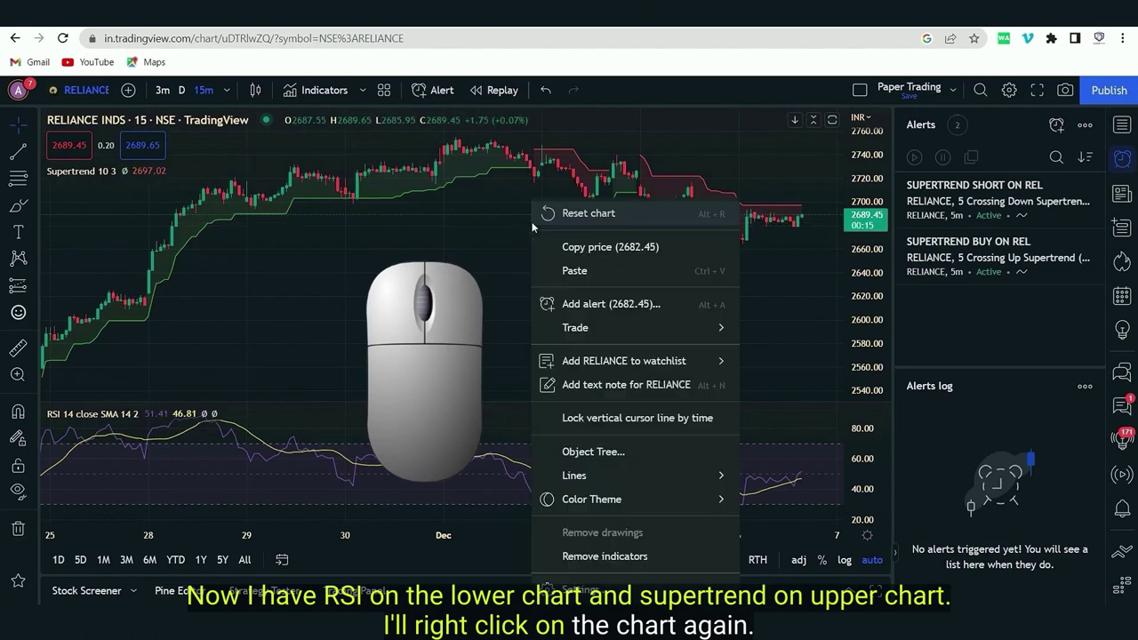
{"action": "left_click", "coordinate": [587, 303]}
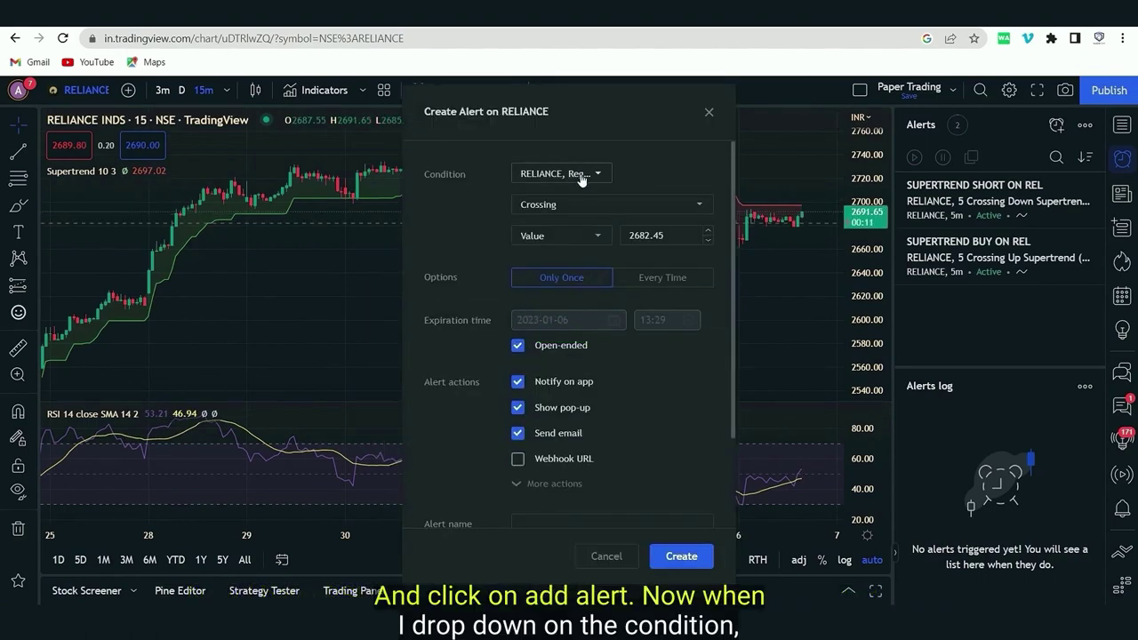
{"action": "left_click", "coordinate": [591, 177]}
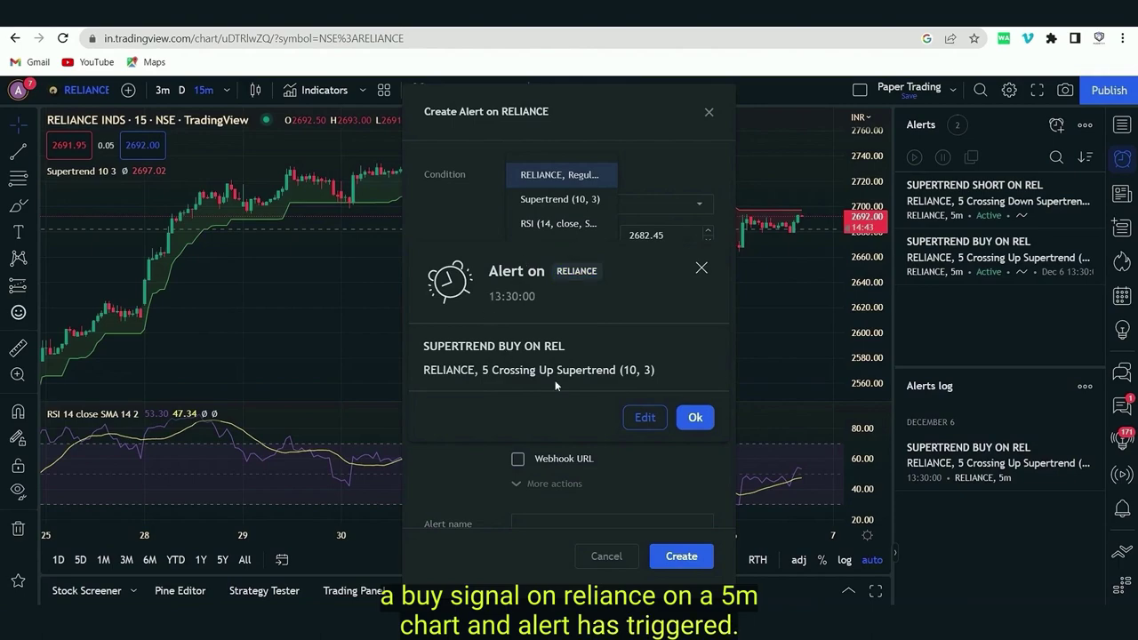
{"action": "left_click", "coordinate": [694, 417]}
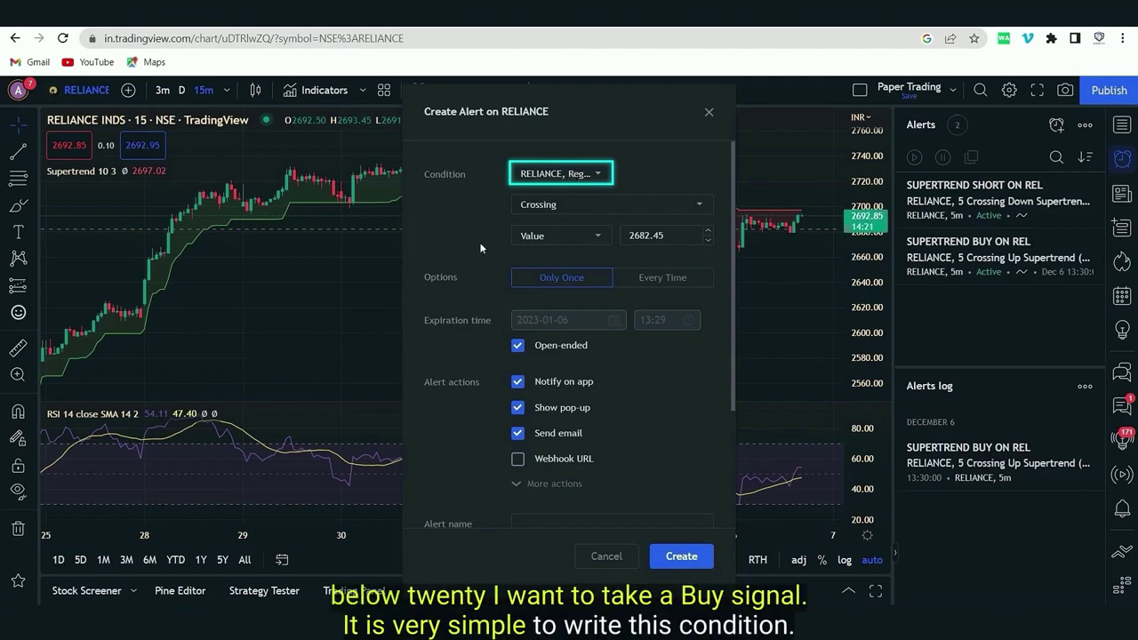
Step: Set the new alert's condition to the RSI (14, close) indicator's RSI line with the Crossing Down operator
{"action": "left_click", "coordinate": [533, 174]}
{"action": "left_click", "coordinate": [549, 226]}
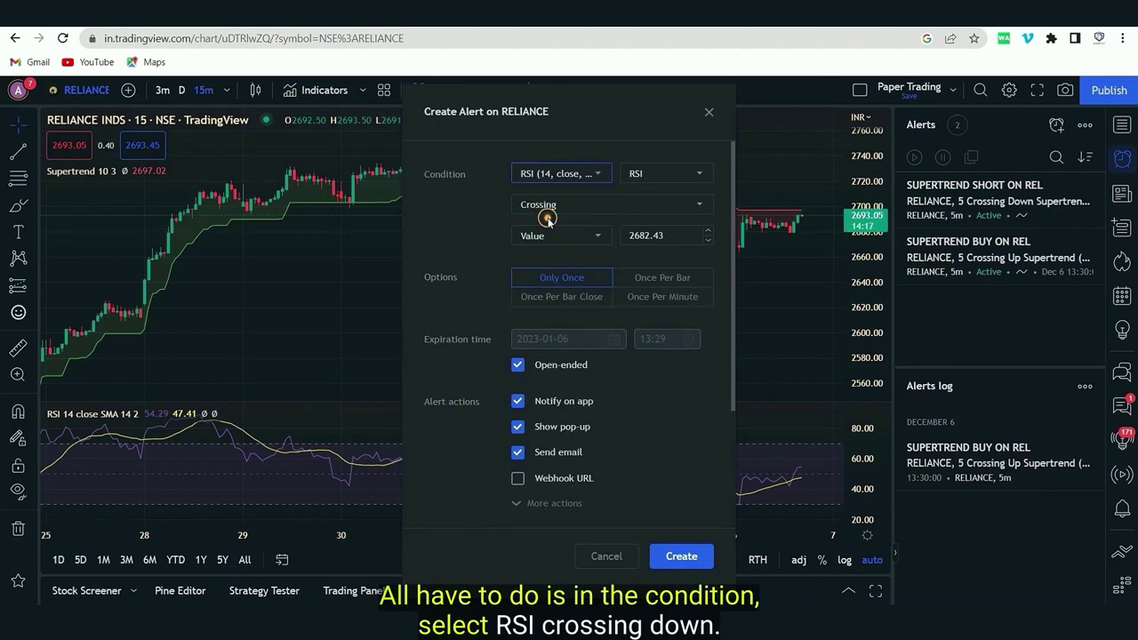
{"action": "left_click", "coordinate": [570, 210]}
{"action": "left_click", "coordinate": [560, 224]}
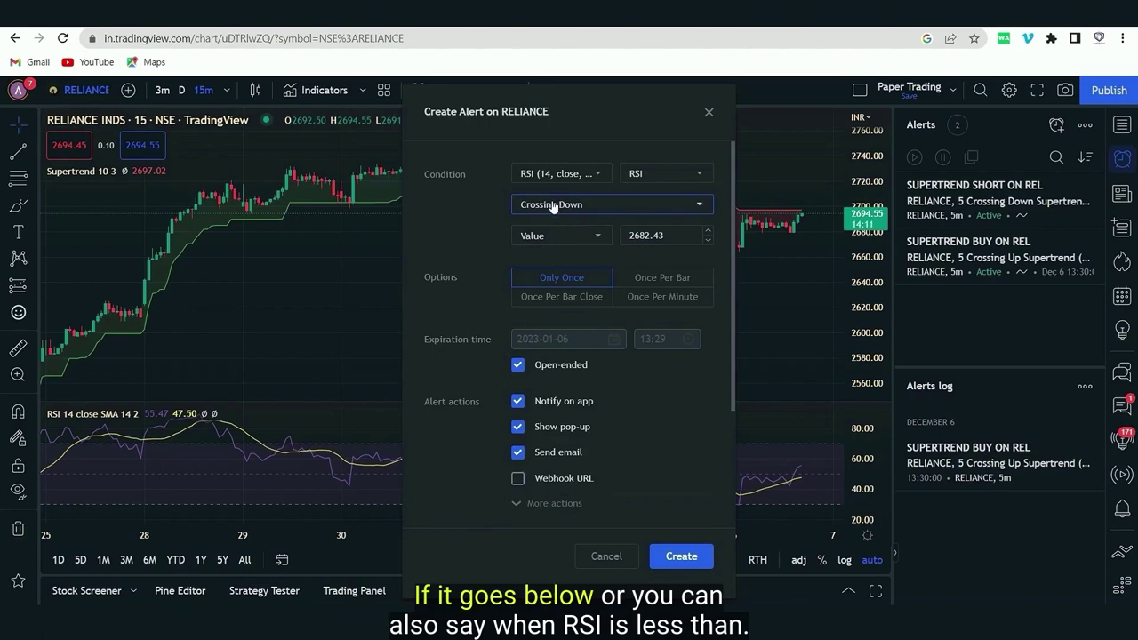
{"action": "left_click", "coordinate": [555, 205]}
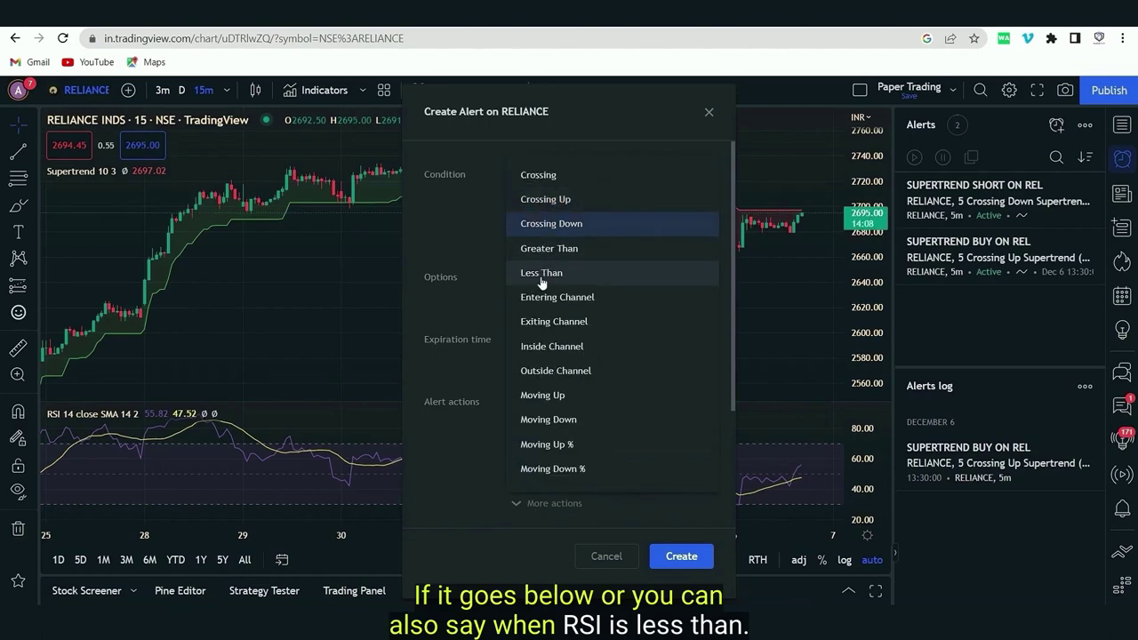
{"action": "left_click", "coordinate": [558, 223]}
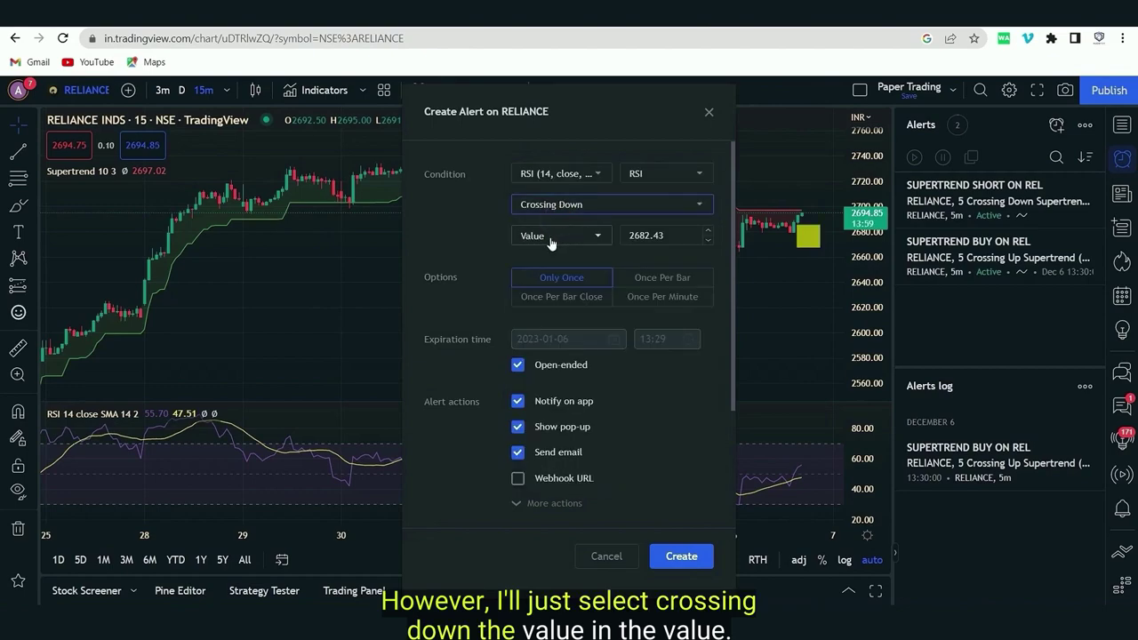
Step: Compare the RSI with a fixed value of 20 and make the alert trigger Once Per Bar Close
{"action": "left_click", "coordinate": [550, 238]}
{"action": "left_click", "coordinate": [551, 239]}
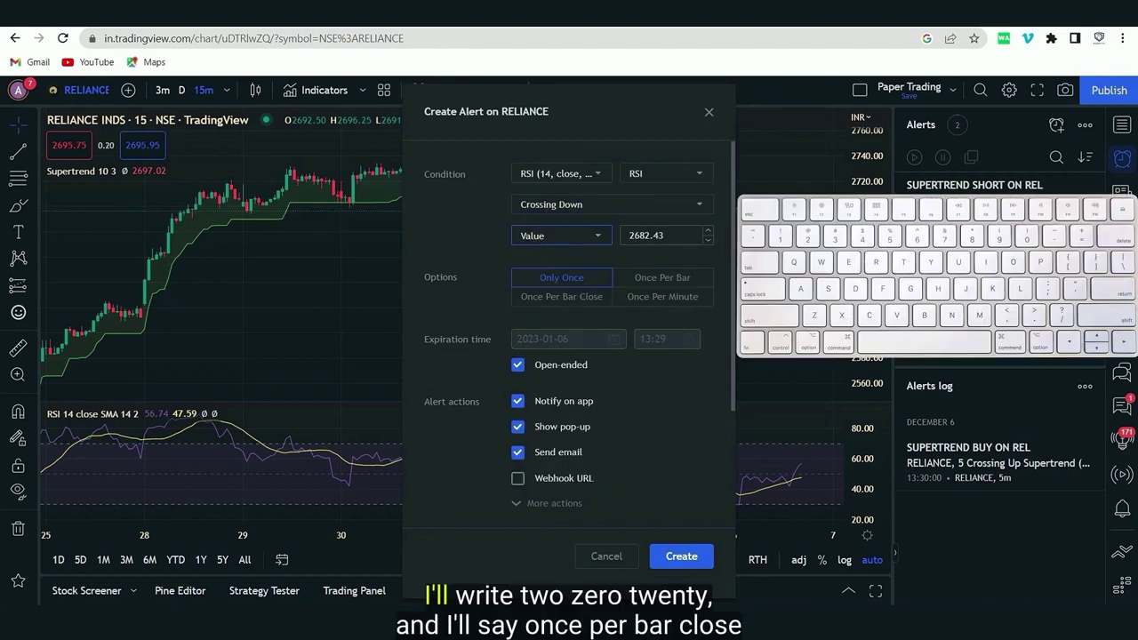
{"action": "key", "text": "Tab"}
{"action": "type", "text": "20"}
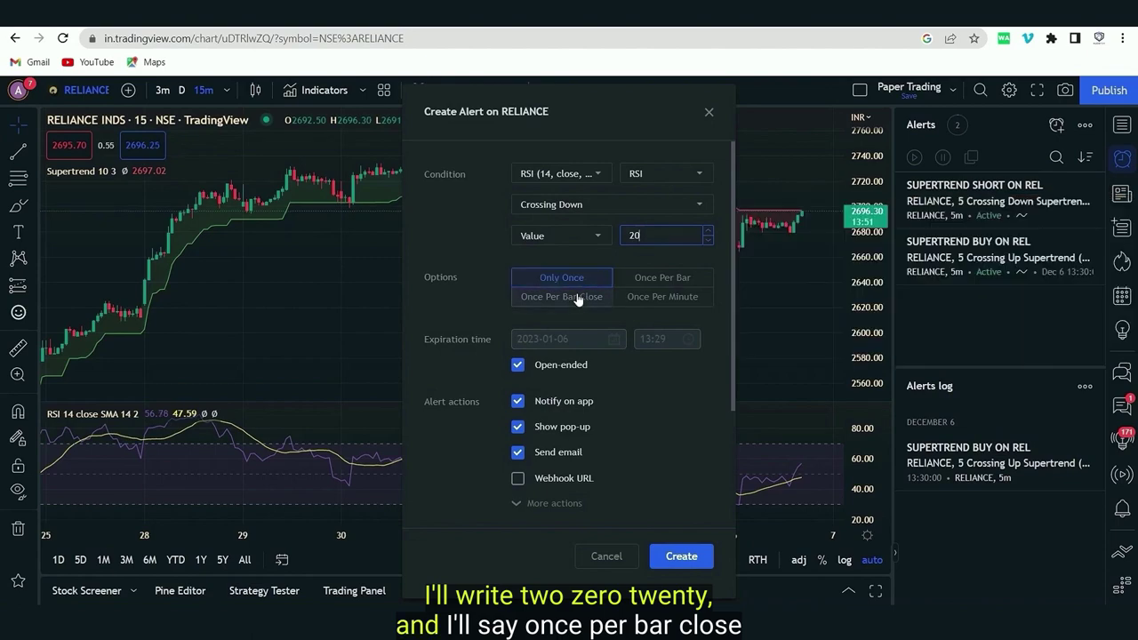
{"action": "left_click", "coordinate": [578, 296]}
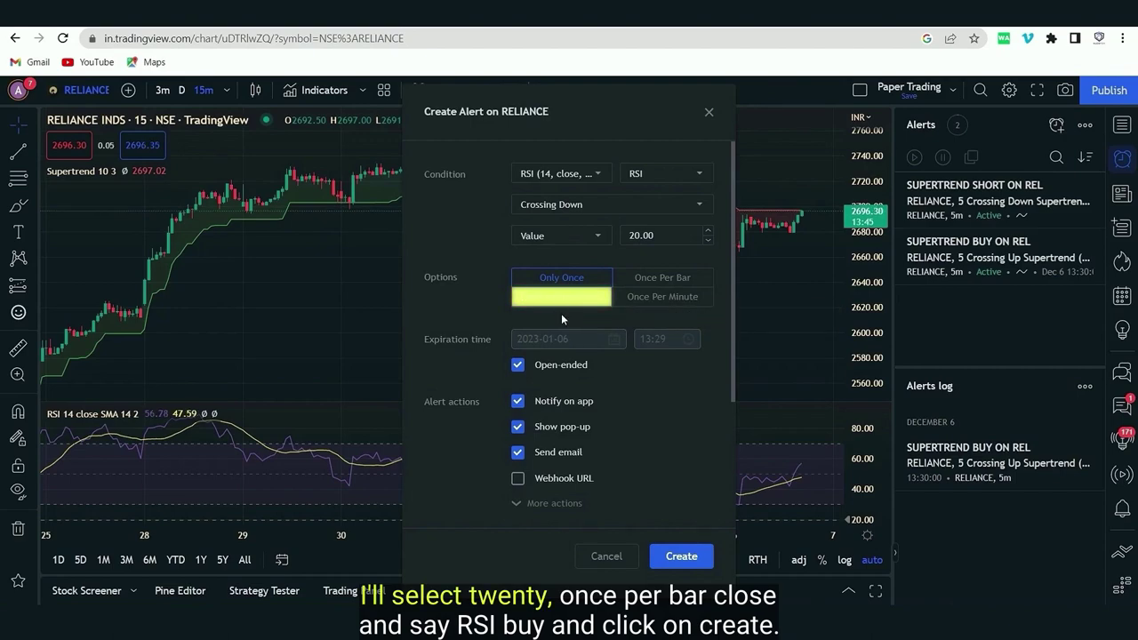
Step: Name the RSI Crossing Down alert RSI BUY and create it
{"action": "scroll", "coordinate": [597, 375], "scroll_direction": "down", "scroll_amount": 3}
{"action": "left_click", "coordinate": [584, 356]}
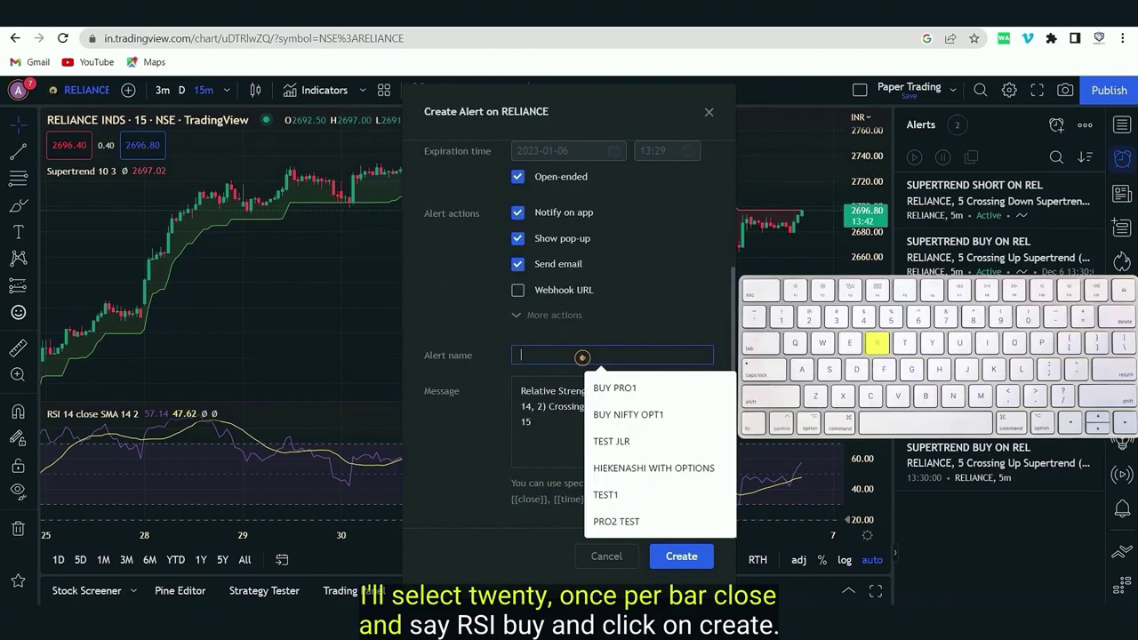
{"action": "type", "text": "RSI BUY"}
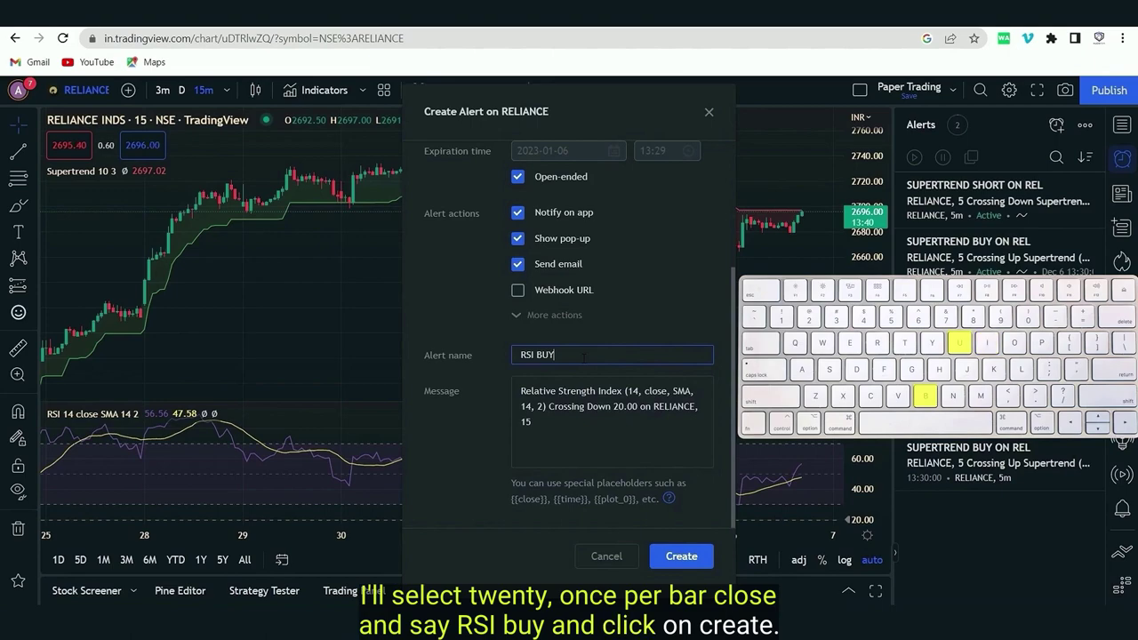
{"action": "left_click", "coordinate": [680, 555]}
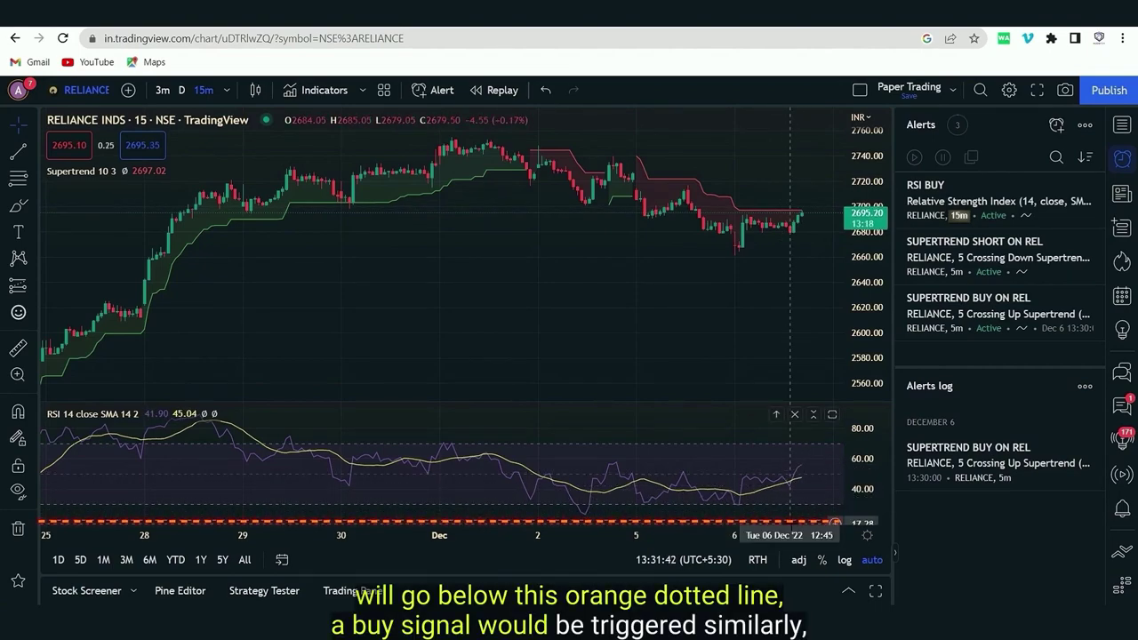
Step: Start another RELIANCE chart alert with the condition RSI (14, close) Crossing Up the value 85
{"action": "right_click", "coordinate": [541, 267]}
{"action": "left_click", "coordinate": [591, 302]}
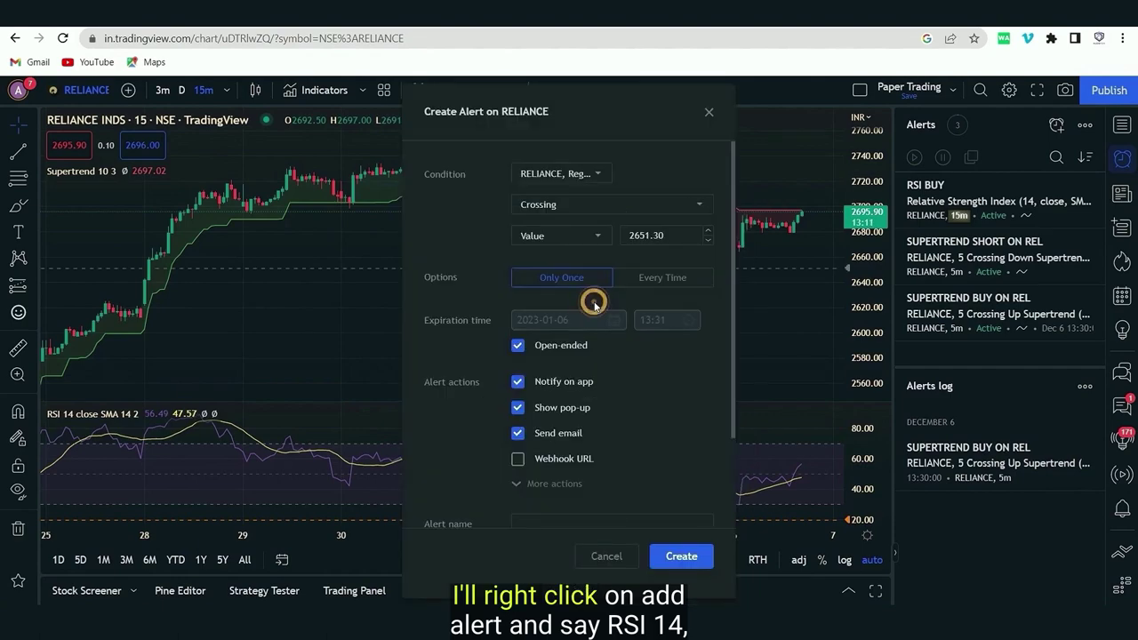
{"action": "left_click", "coordinate": [567, 175]}
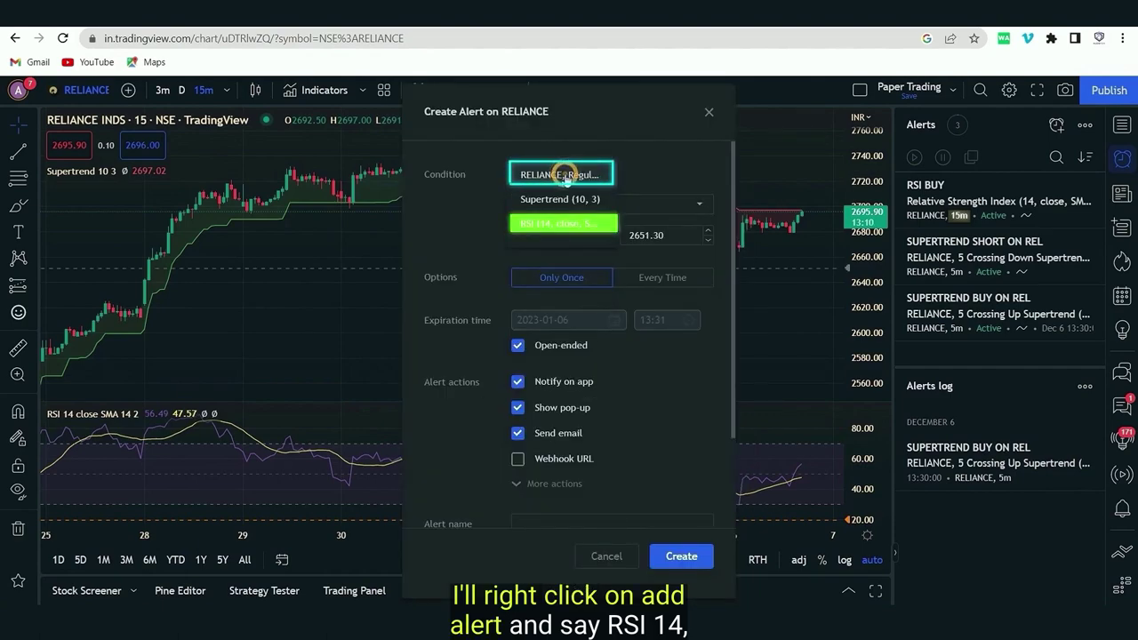
{"action": "left_click", "coordinate": [565, 229]}
{"action": "left_click", "coordinate": [577, 204]}
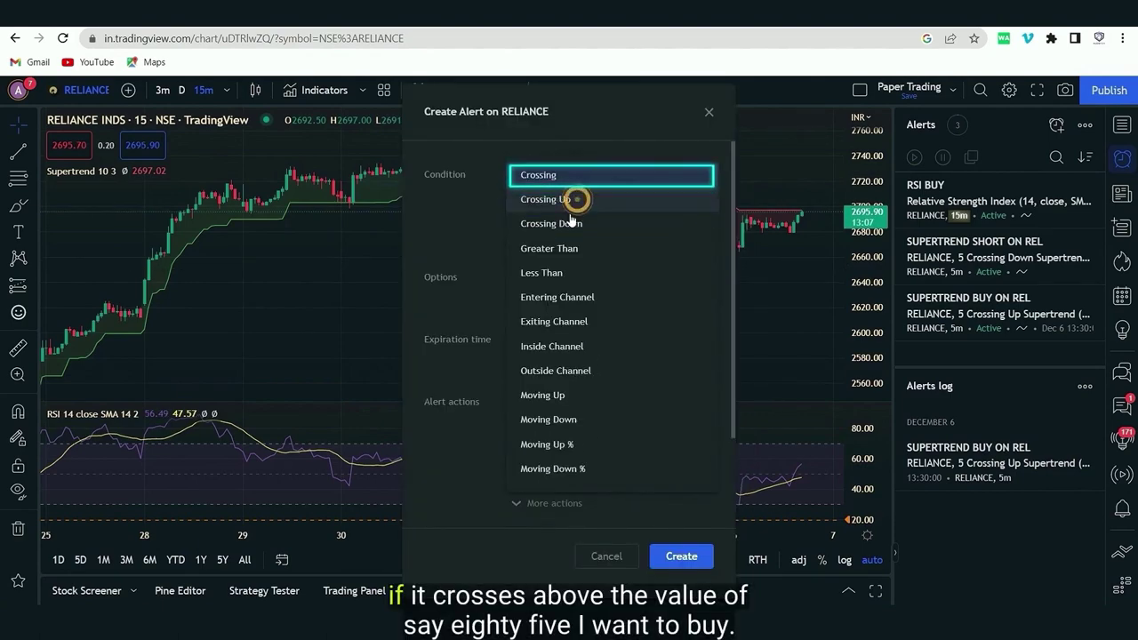
{"action": "left_click", "coordinate": [563, 201]}
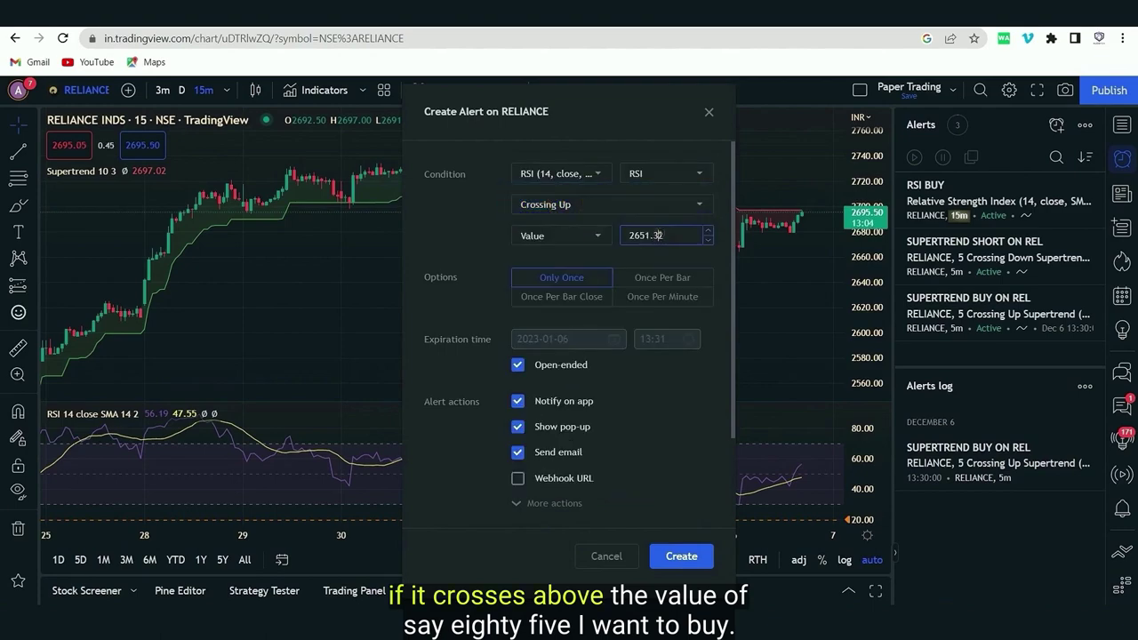
{"action": "left_click", "coordinate": [657, 235]}
{"action": "double_click", "coordinate": [658, 235]}
{"action": "type", "text": "85"}
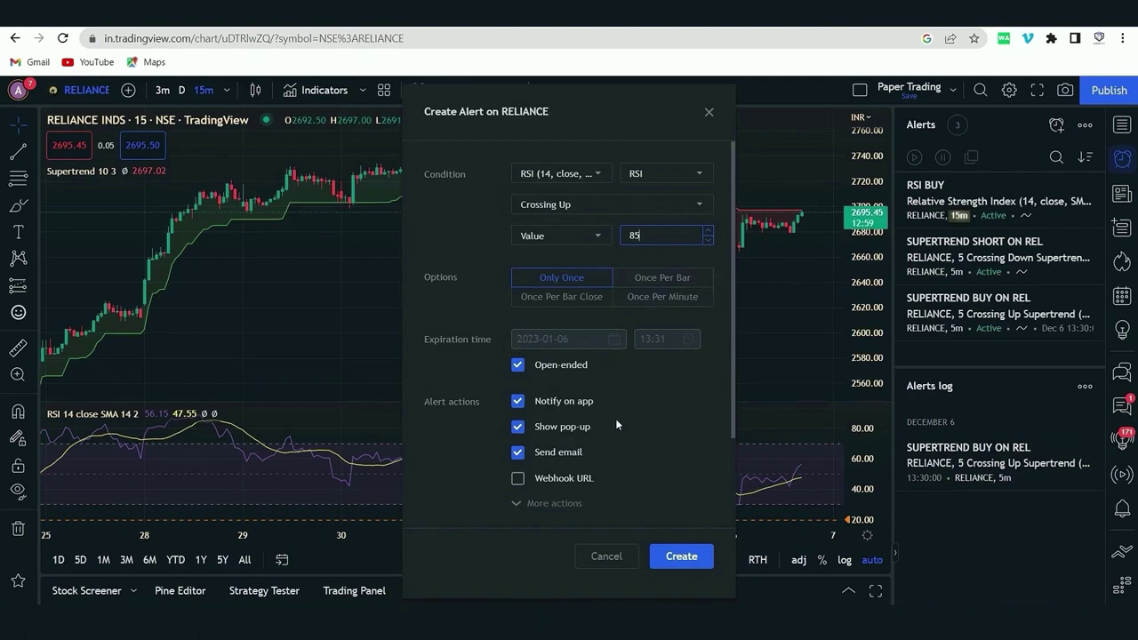
Step: Name the Crossing Up alert RSI SHORT and create it with the Once Per Bar Close trigger
{"action": "scroll", "coordinate": [615, 418], "scroll_direction": "down", "scroll_amount": 2}
{"action": "left_click", "coordinate": [588, 355]}
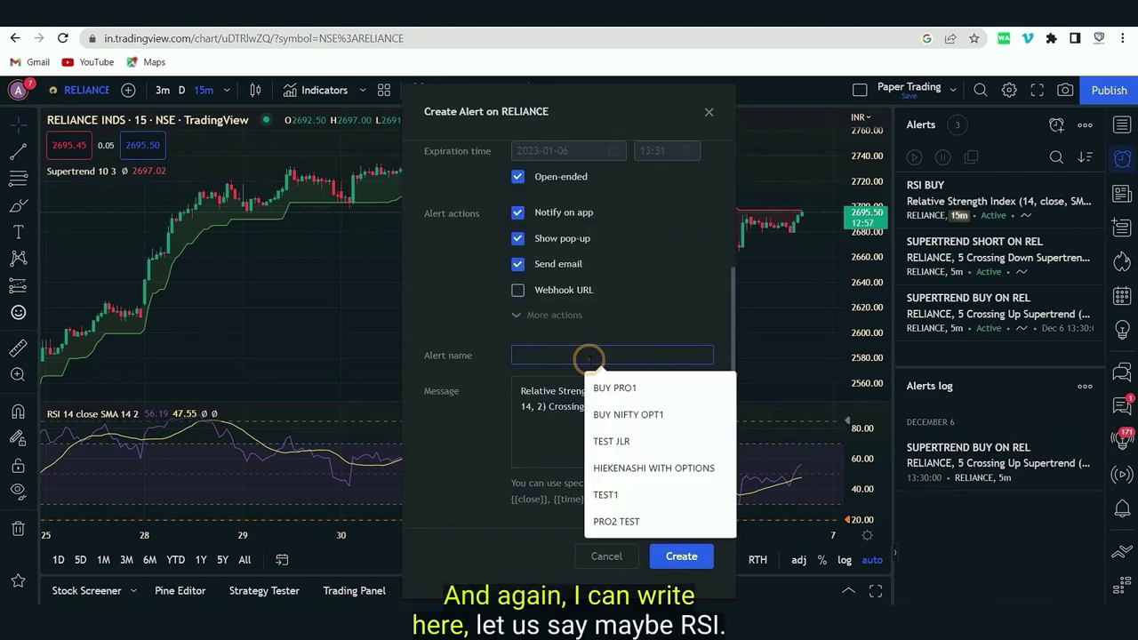
{"action": "type", "text": "RSI "}
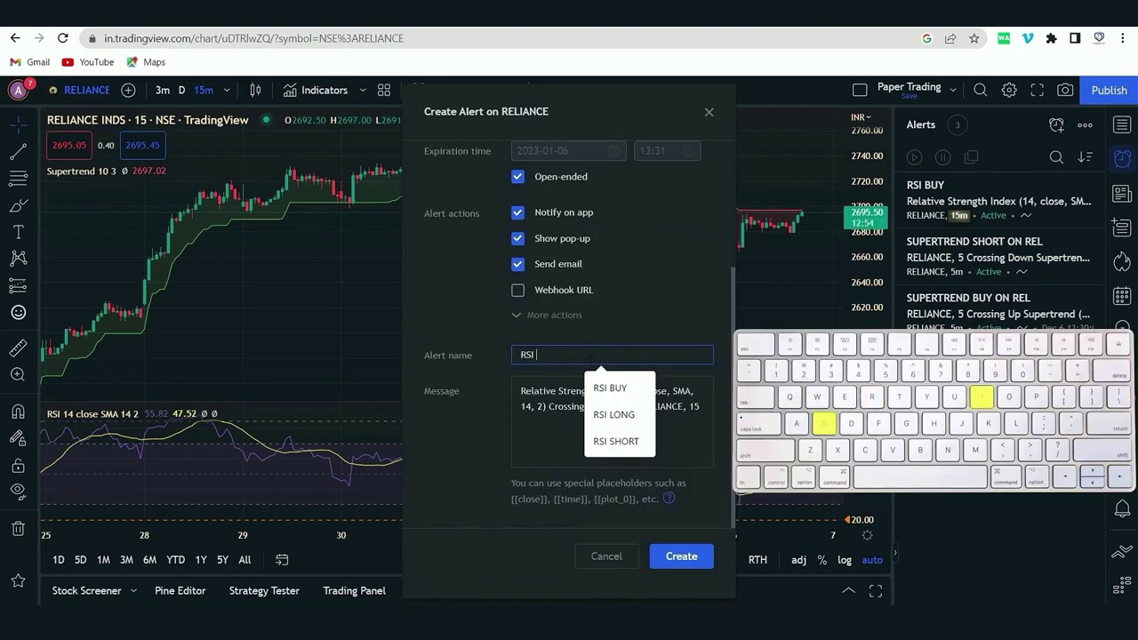
{"action": "type", "text": "SHO"}
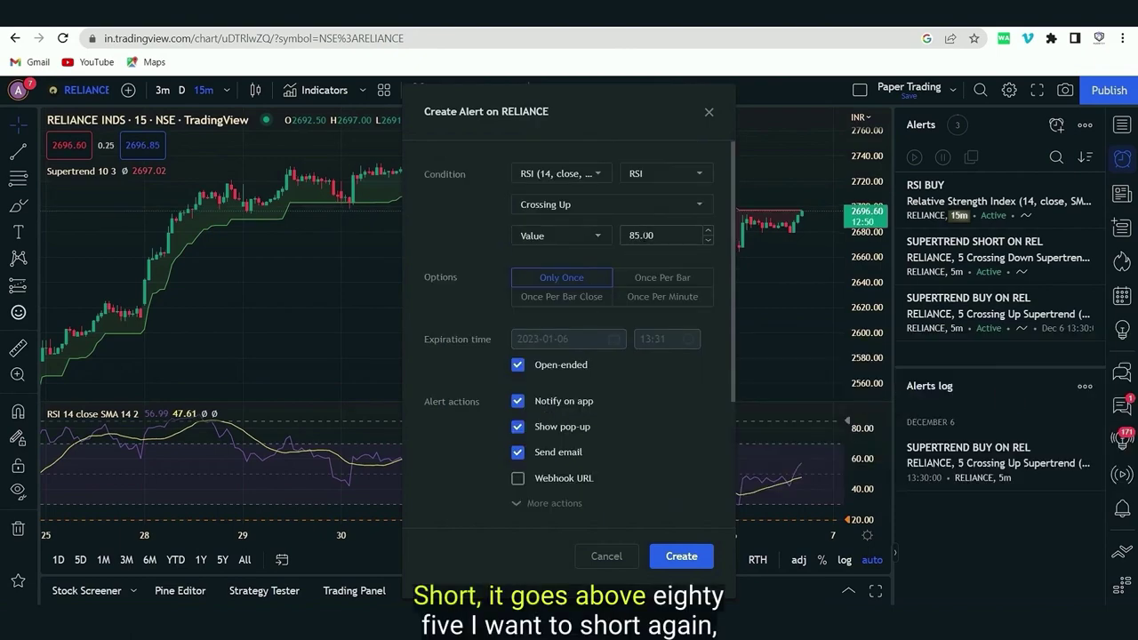
{"action": "left_click", "coordinate": [572, 298]}
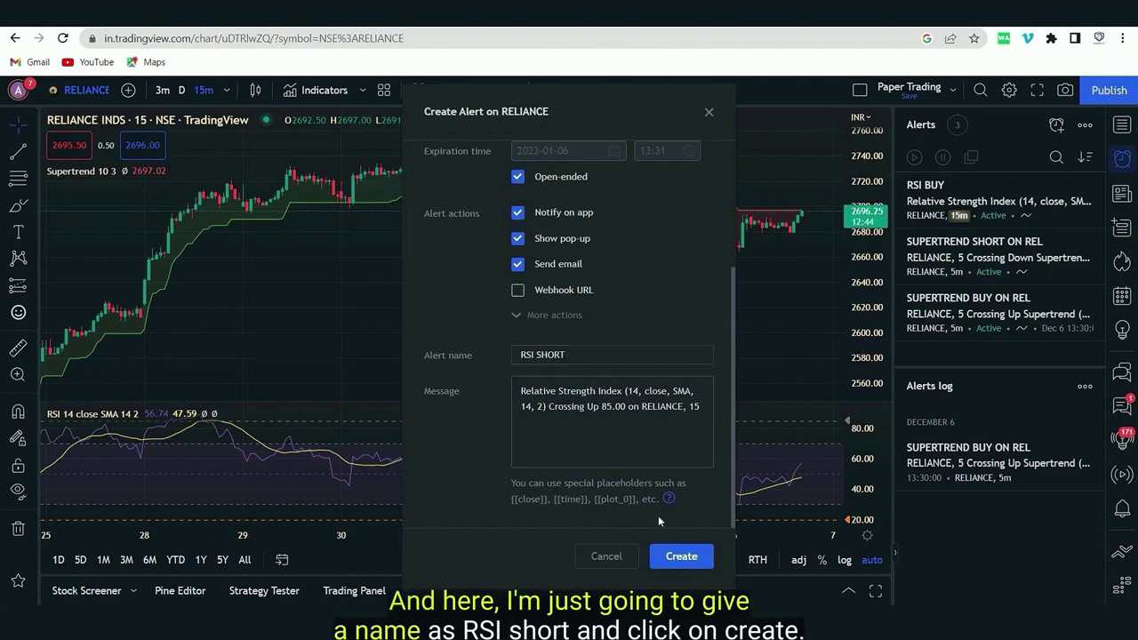
{"action": "left_click", "coordinate": [681, 556]}
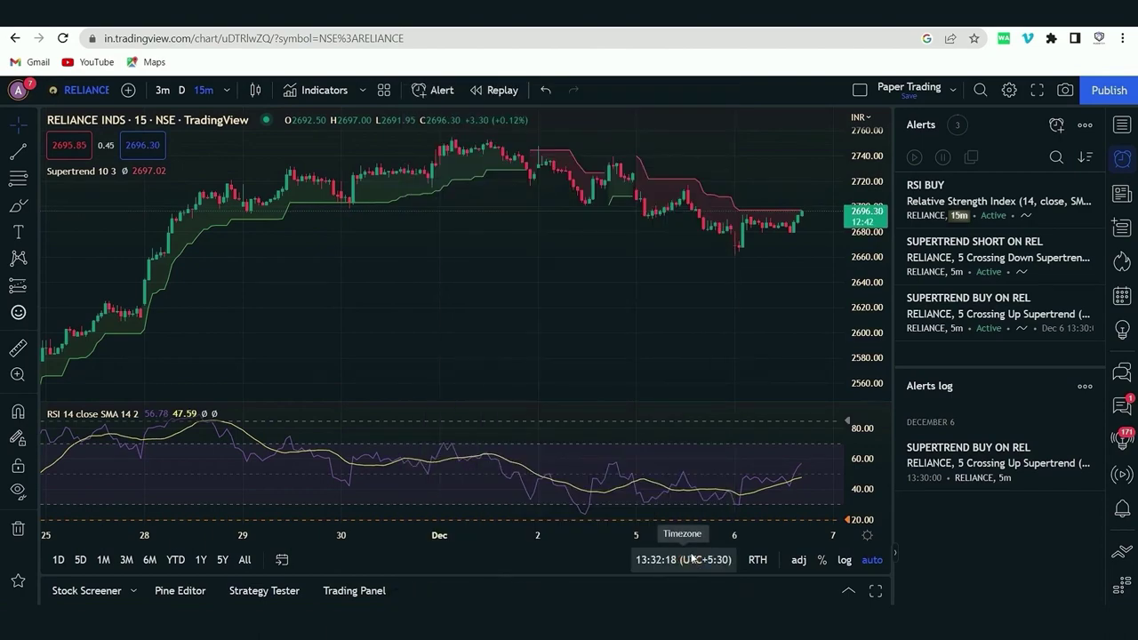
{"action": "mouse_move", "coordinate": [933, 189]}
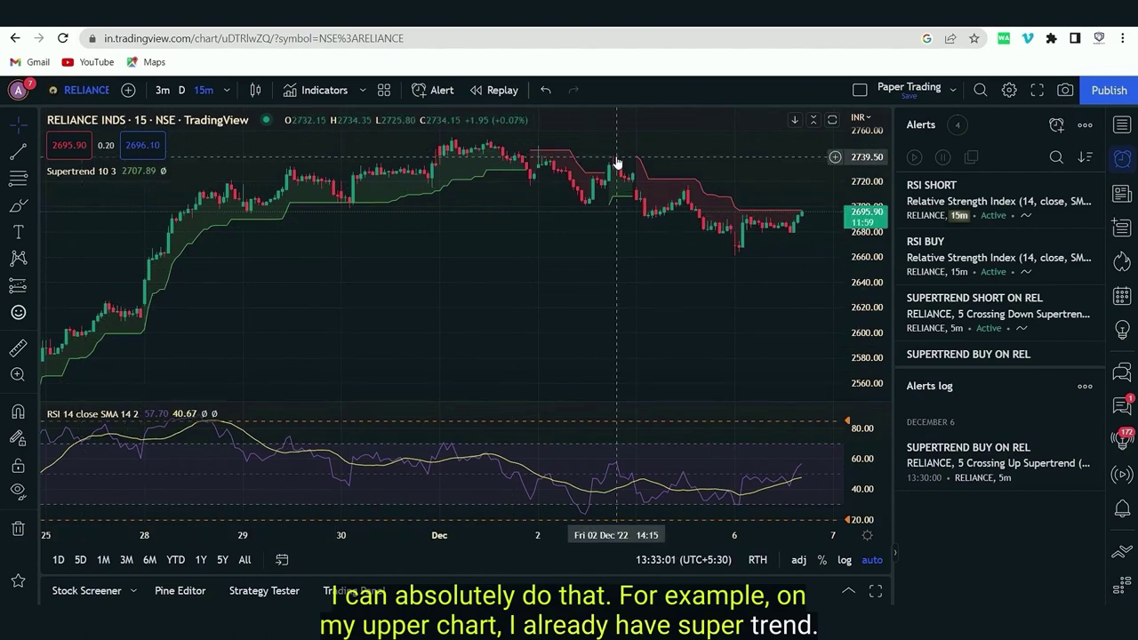
Step: Add the Volume Weighted Average Price indicator to the RELIANCE chart
{"action": "left_click", "coordinate": [325, 90]}
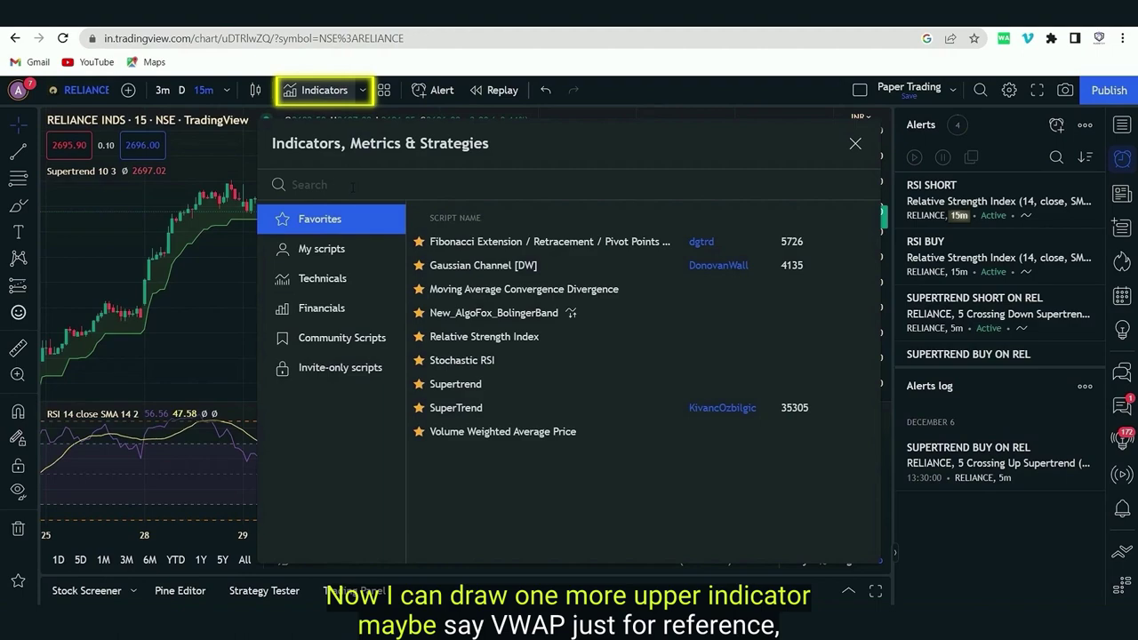
{"action": "type", "text": "VWA"}
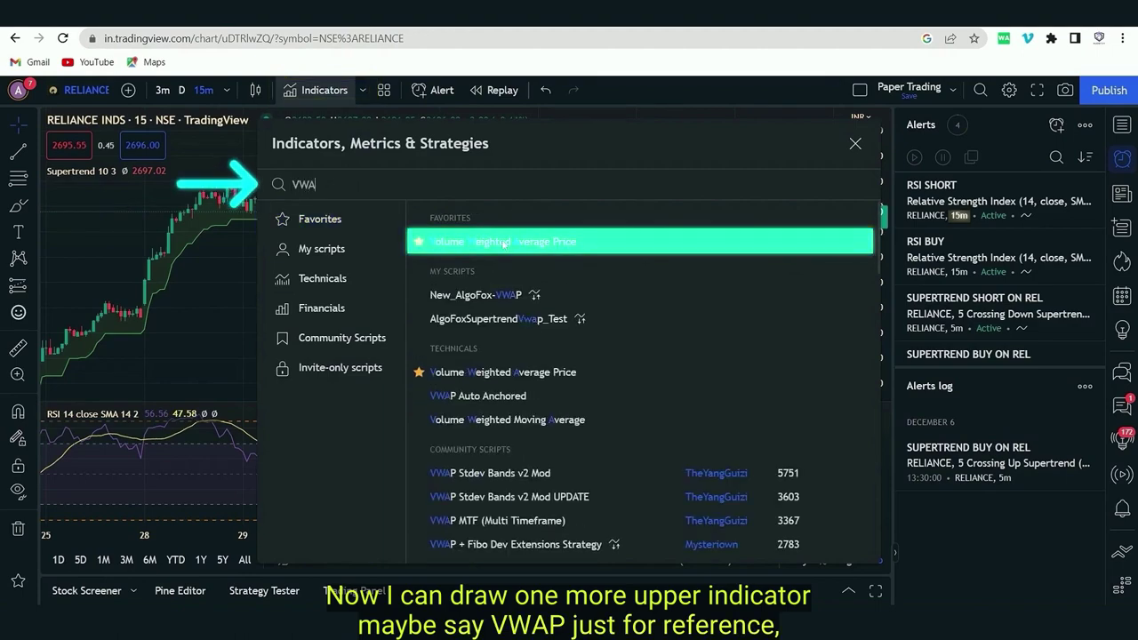
{"action": "left_click", "coordinate": [503, 241]}
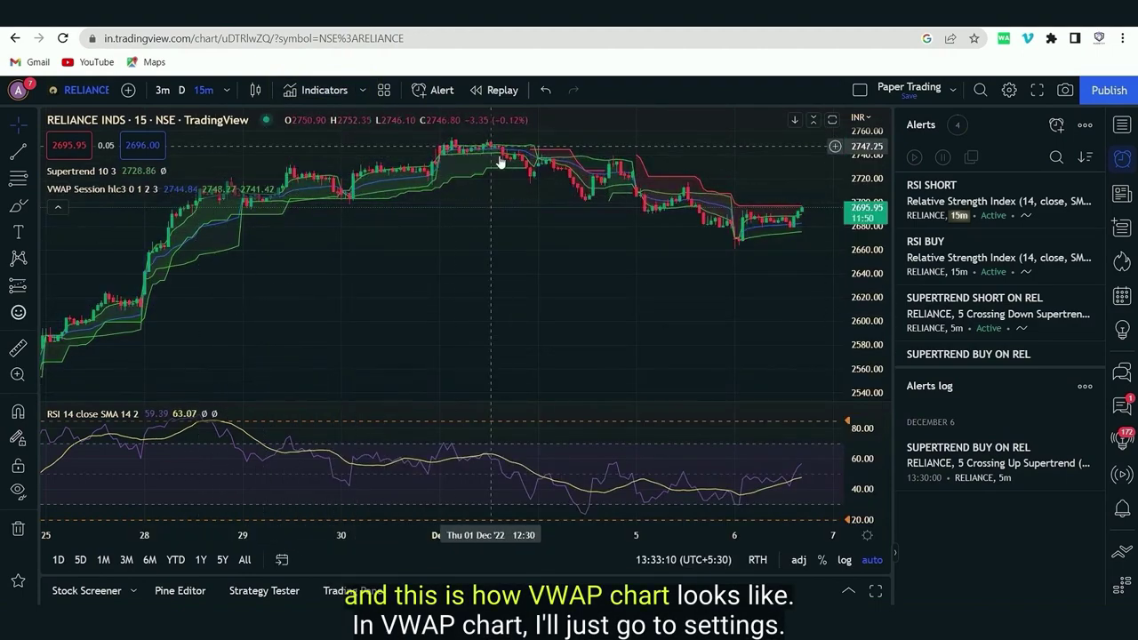
Step: Turn off Bands Multiplier #1 in the VWAP settings and apply the change
{"action": "mouse_move", "coordinate": [193, 189]}
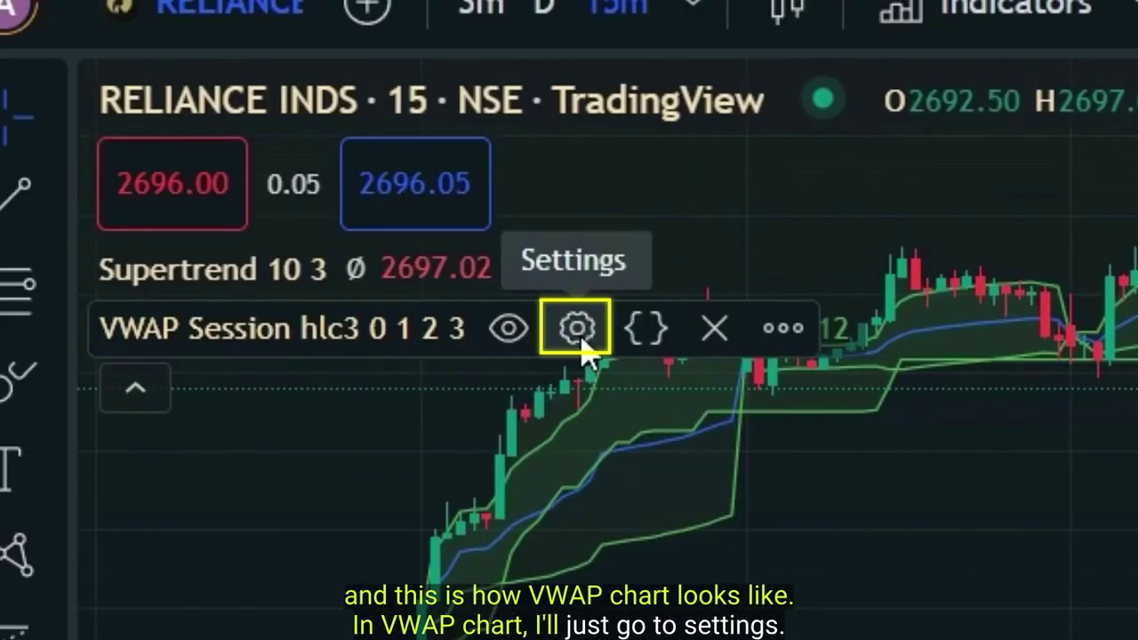
{"action": "left_click", "coordinate": [581, 341]}
{"action": "scroll", "coordinate": [546, 314], "scroll_direction": "down", "scroll_amount": 1}
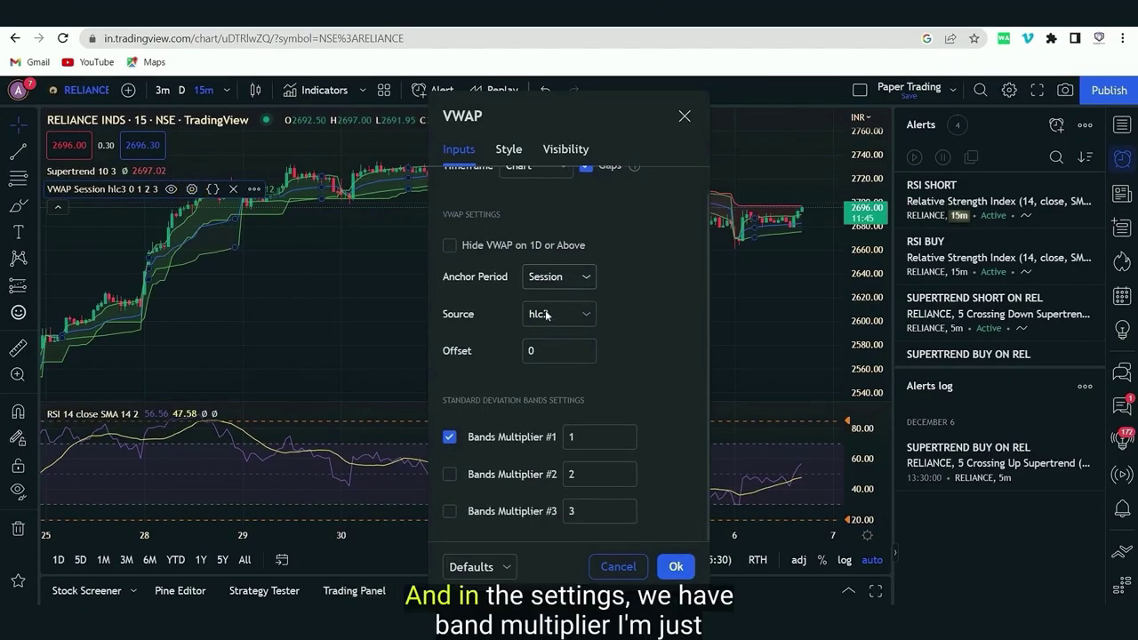
{"action": "left_click", "coordinate": [449, 438]}
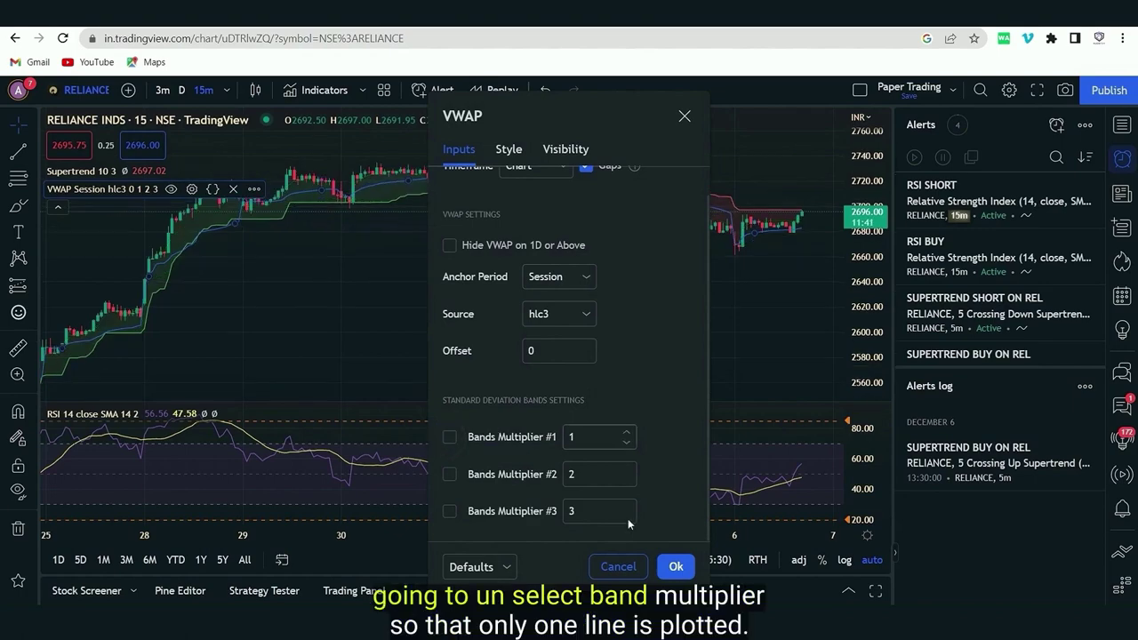
{"action": "left_click", "coordinate": [676, 565]}
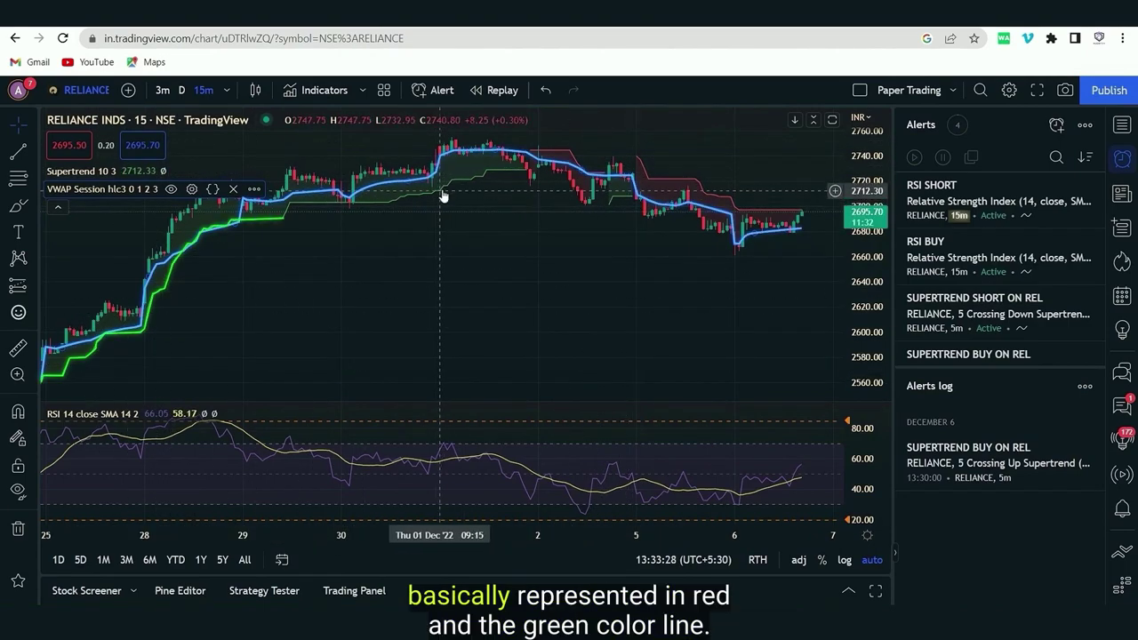
{"action": "left_click", "coordinate": [577, 160]}
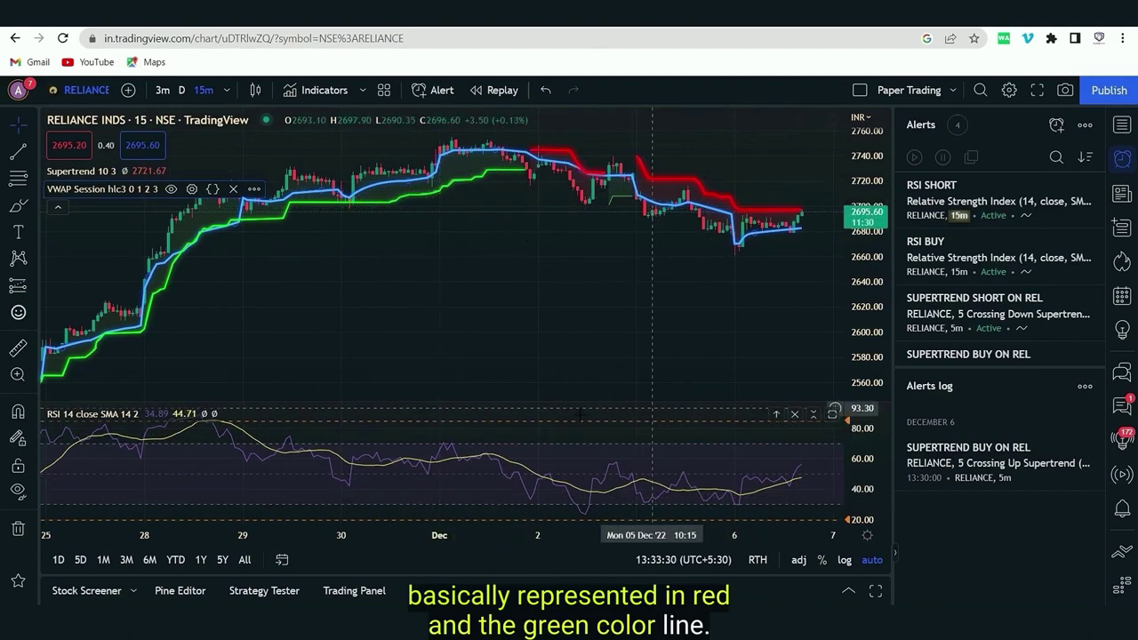
{"action": "left_click", "coordinate": [382, 396]}
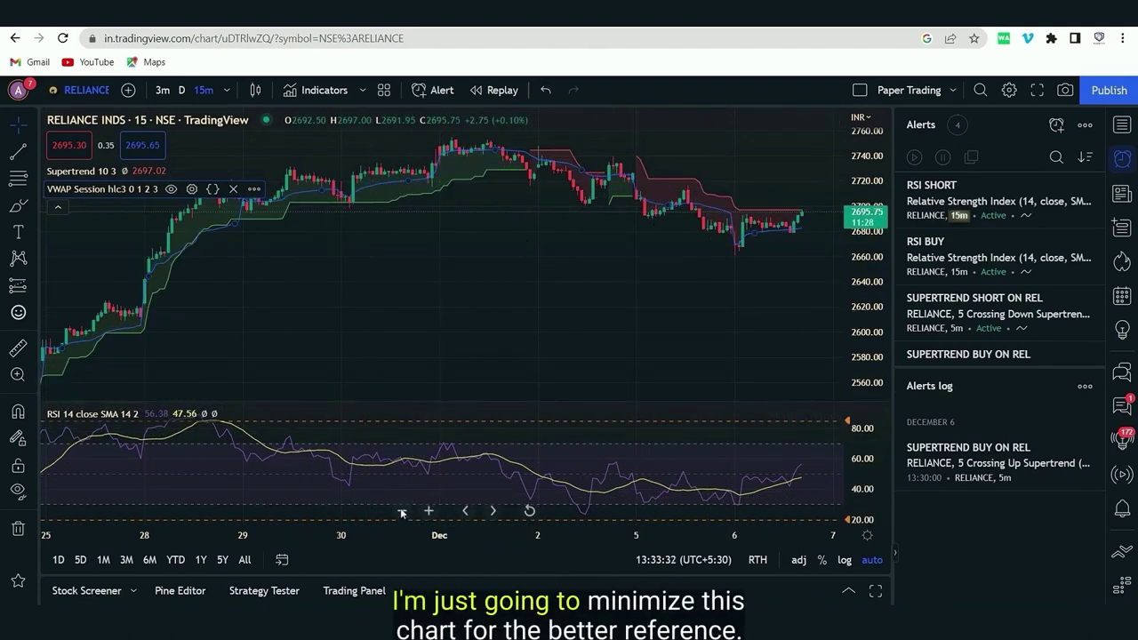
Step: Start a RELIANCE chart alert with the condition VWAP Crossing Up the Supertrend (10, 3) plot
{"action": "left_click", "coordinate": [400, 511]}
{"action": "left_click", "coordinate": [401, 511]}
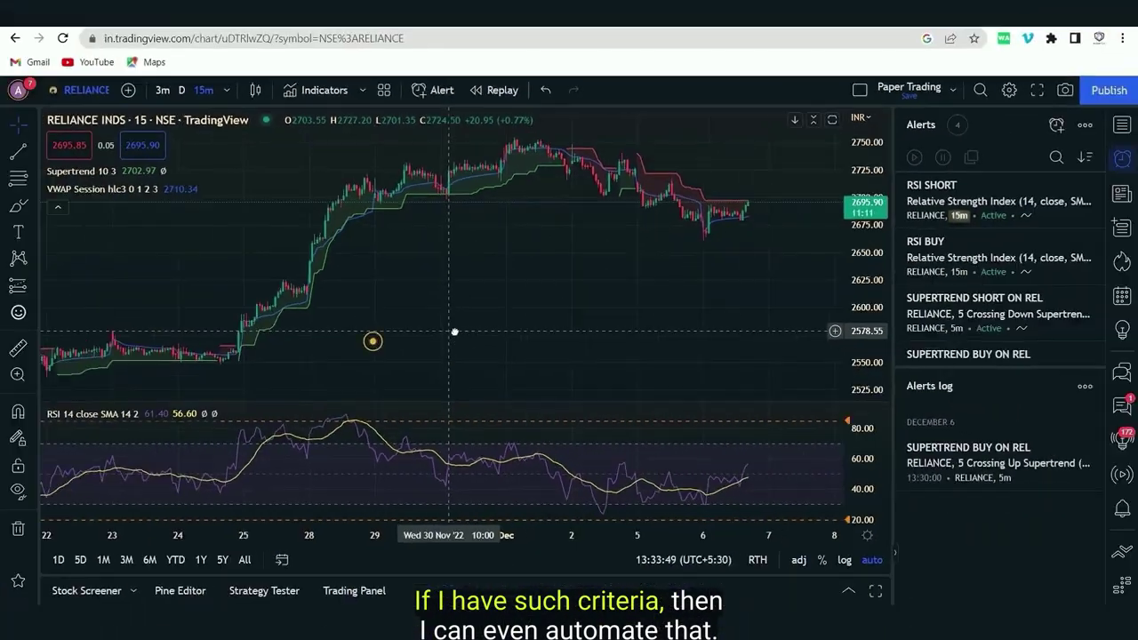
{"action": "left_click_drag", "start_coordinate": [449, 331], "coordinate": [467, 335]}
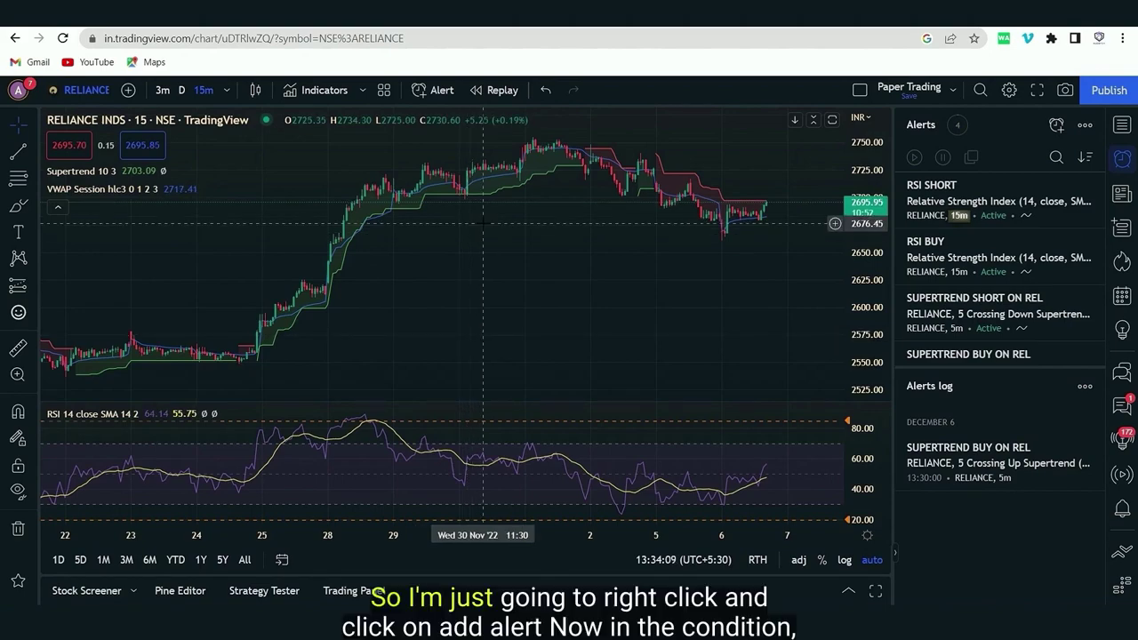
{"action": "right_click", "coordinate": [484, 229]}
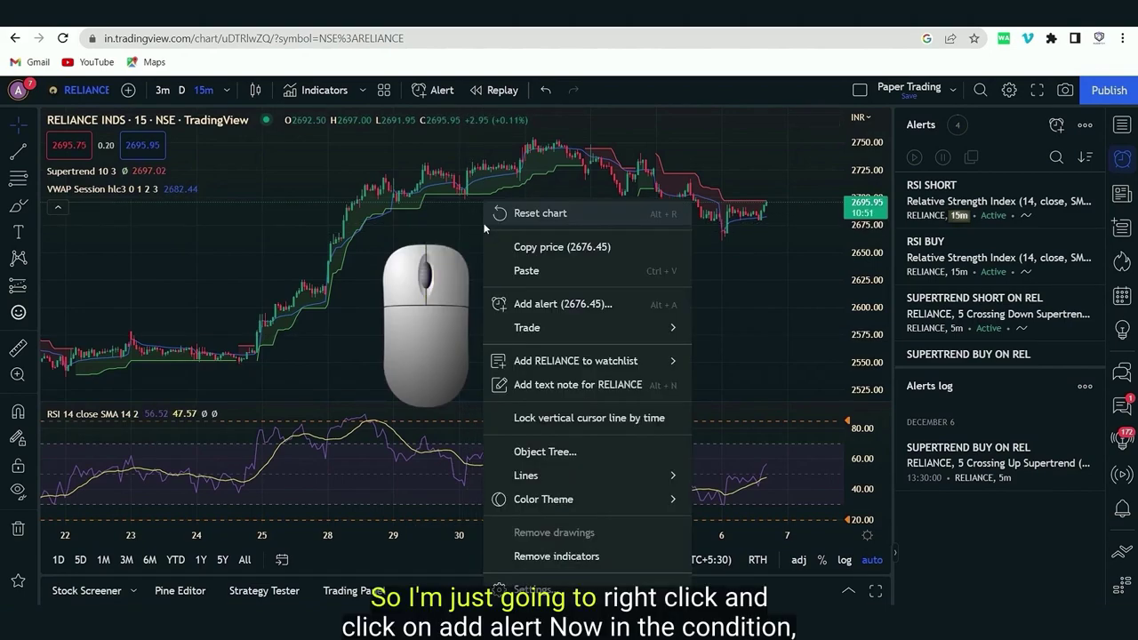
{"action": "left_click", "coordinate": [560, 304]}
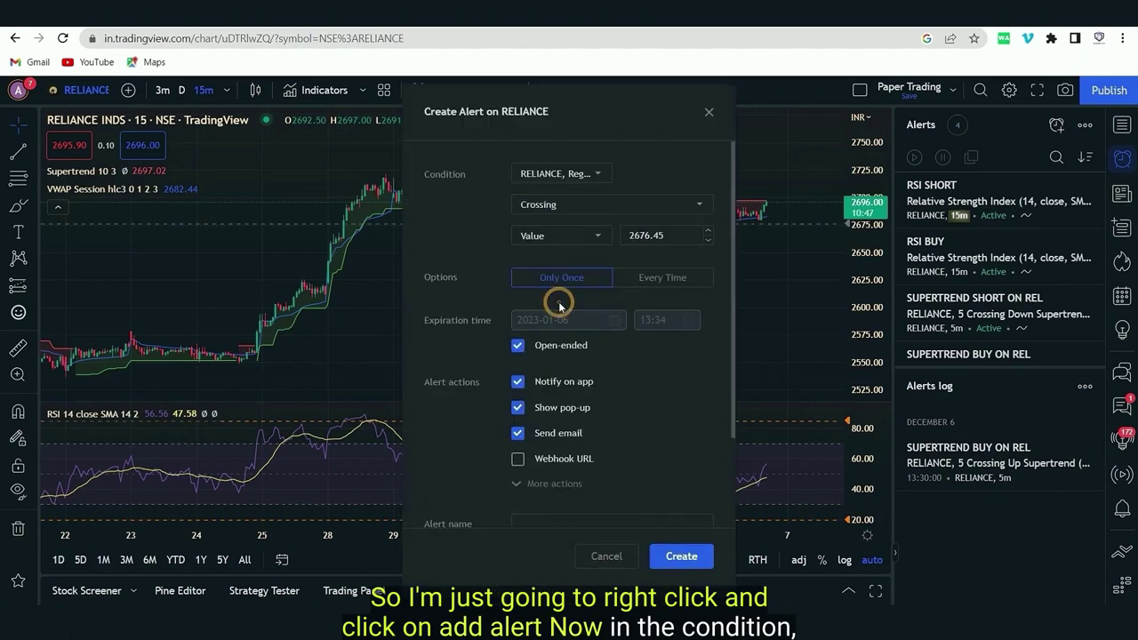
{"action": "left_click", "coordinate": [557, 180]}
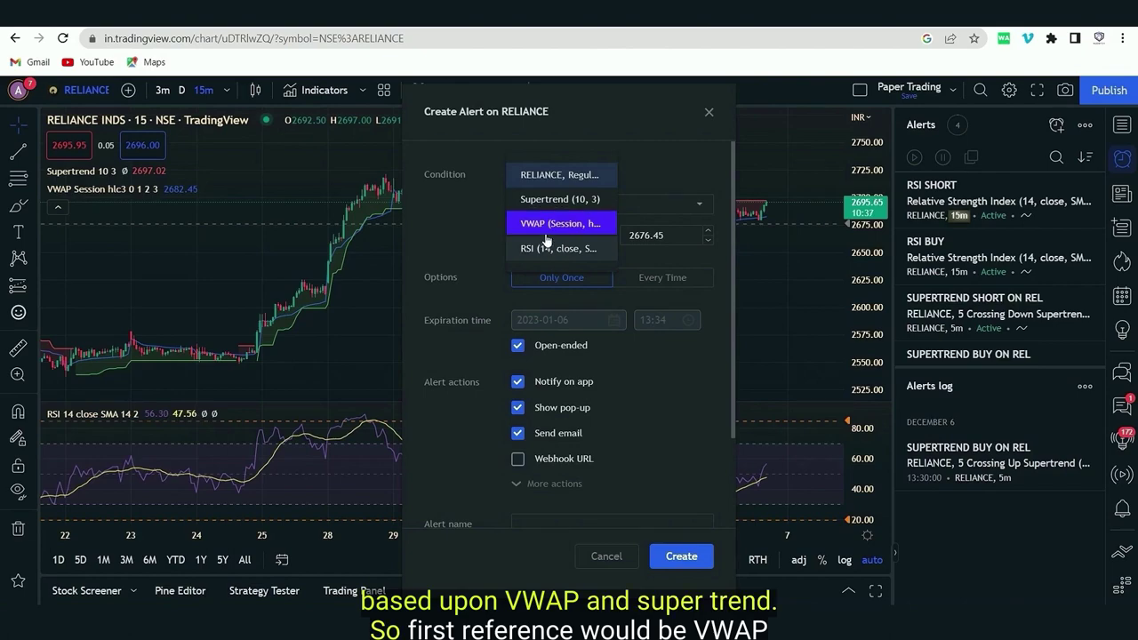
{"action": "left_click", "coordinate": [545, 228]}
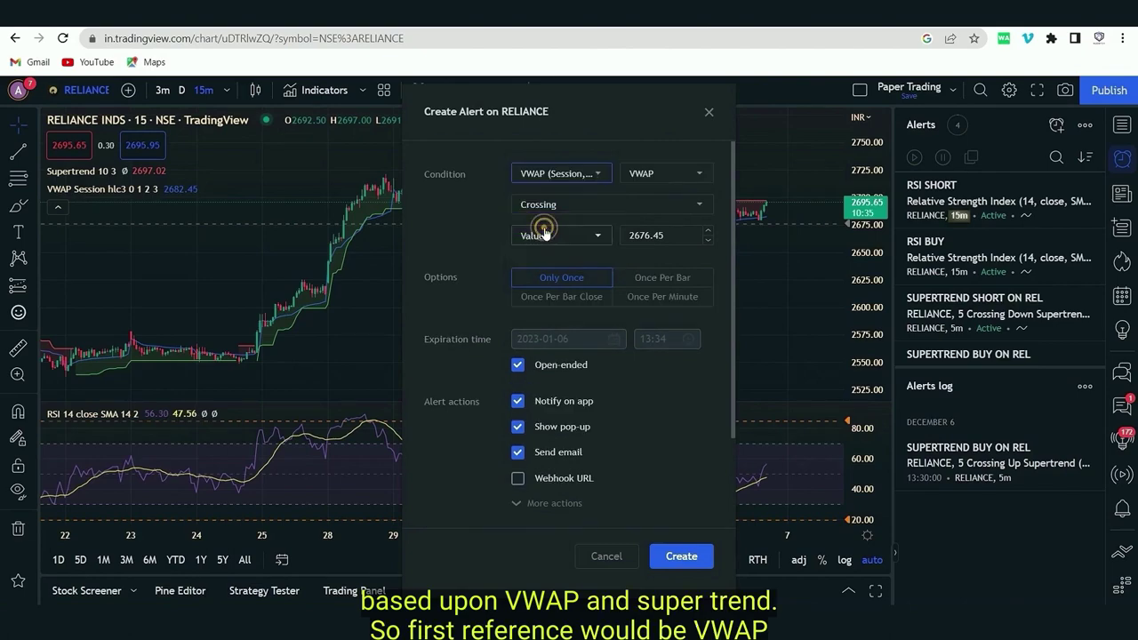
{"action": "left_click", "coordinate": [557, 203]}
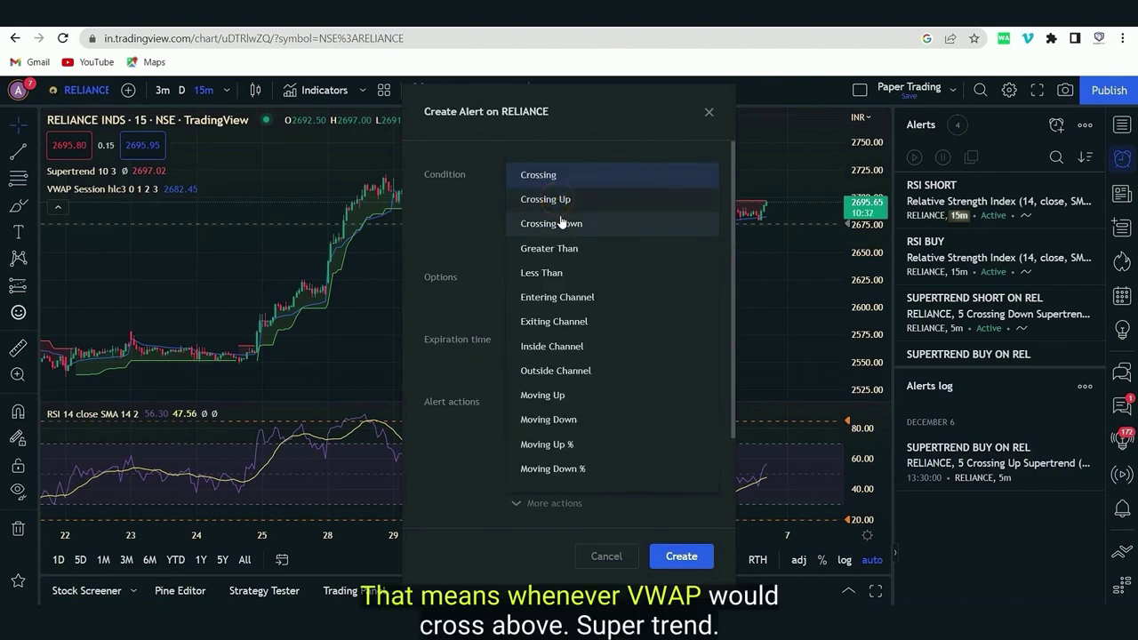
{"action": "left_click", "coordinate": [544, 196]}
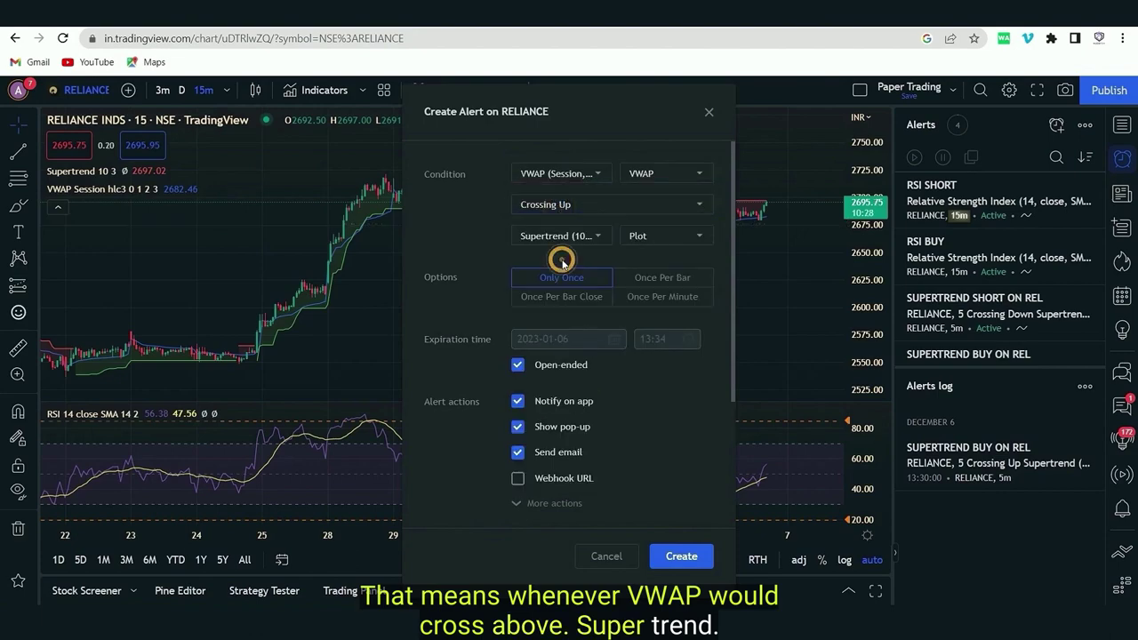
Step: Make the VWAP alert trigger Once Per Bar Close, name it BUY VWAP+ST and create it
{"action": "left_click", "coordinate": [562, 296]}
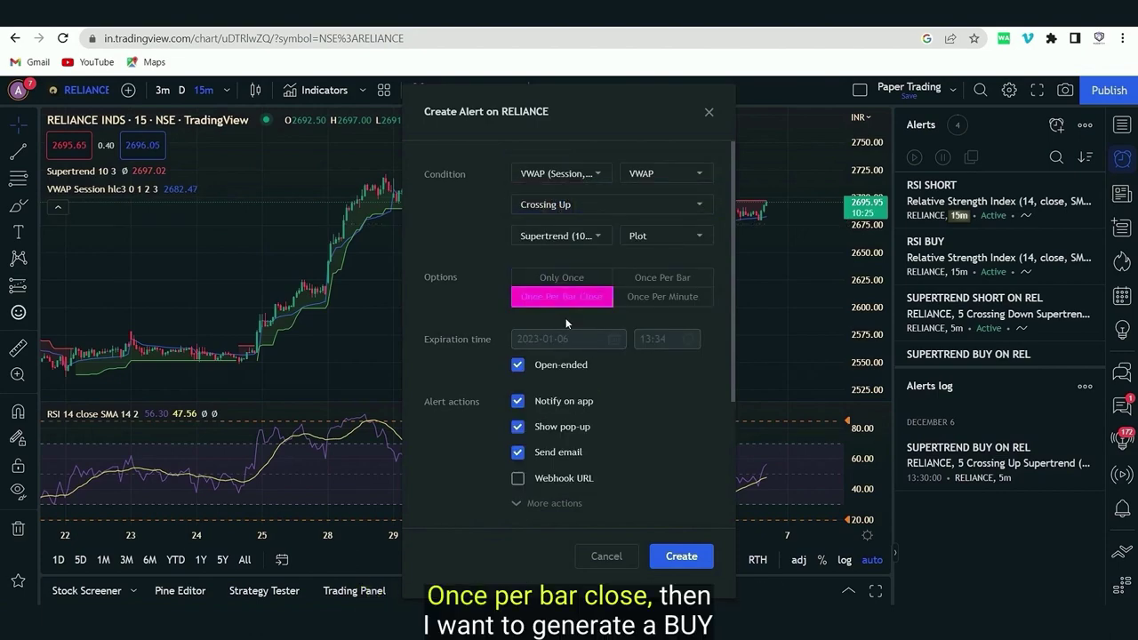
{"action": "scroll", "coordinate": [573, 311], "scroll_direction": "down", "scroll_amount": 2}
{"action": "left_click", "coordinate": [572, 353]}
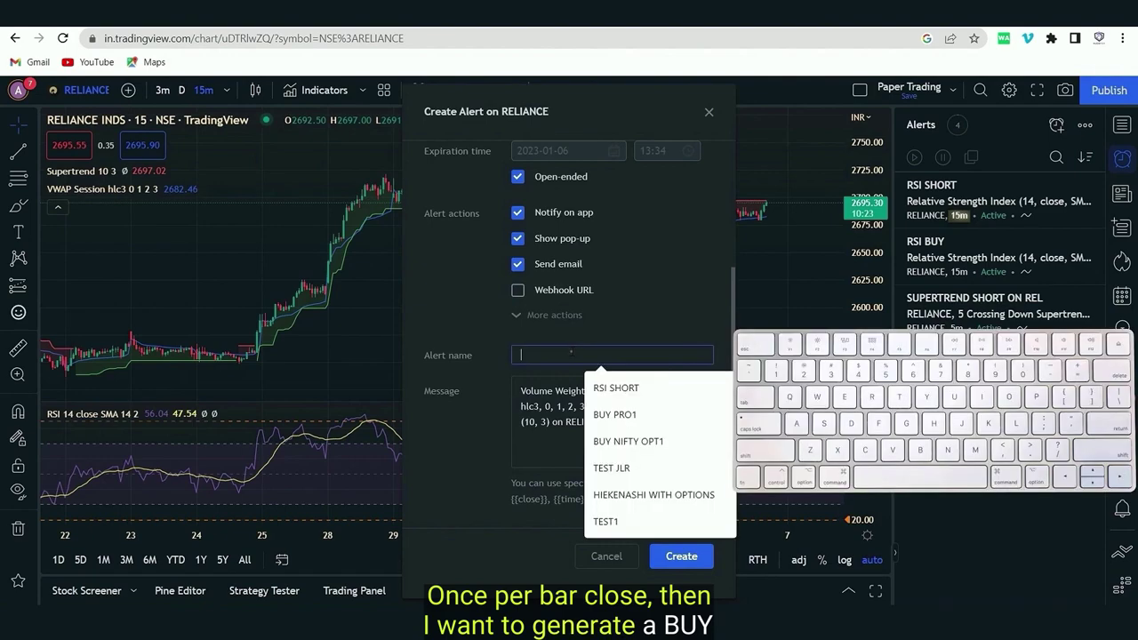
{"action": "type", "text": "BUT"}
{"action": "type", "text": " VWA"}
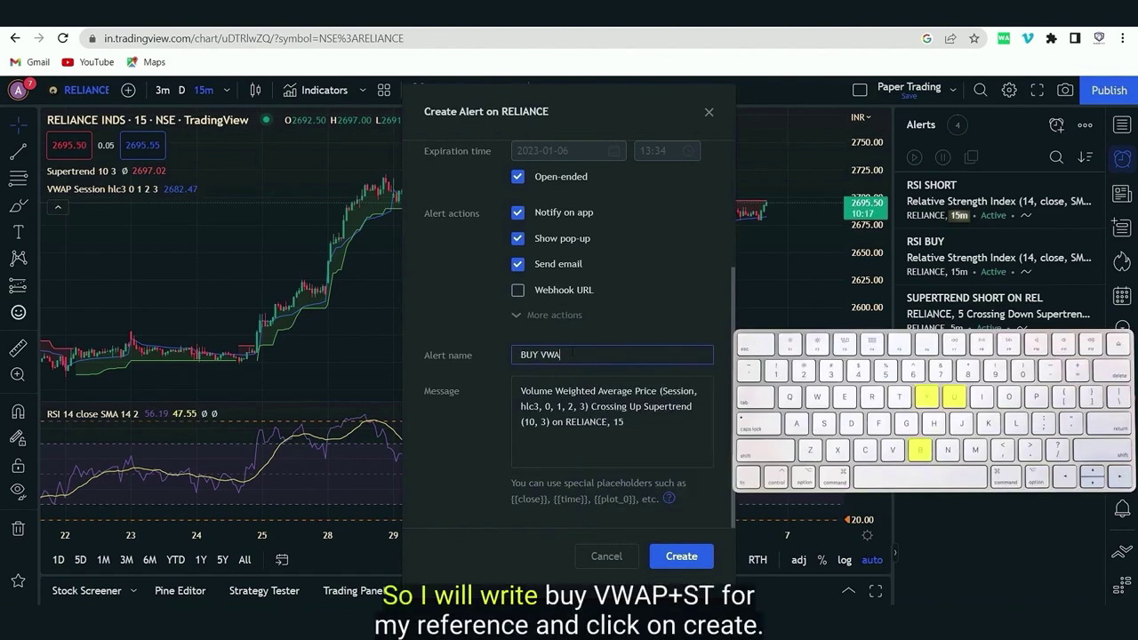
{"action": "type", "text": "P+ST"}
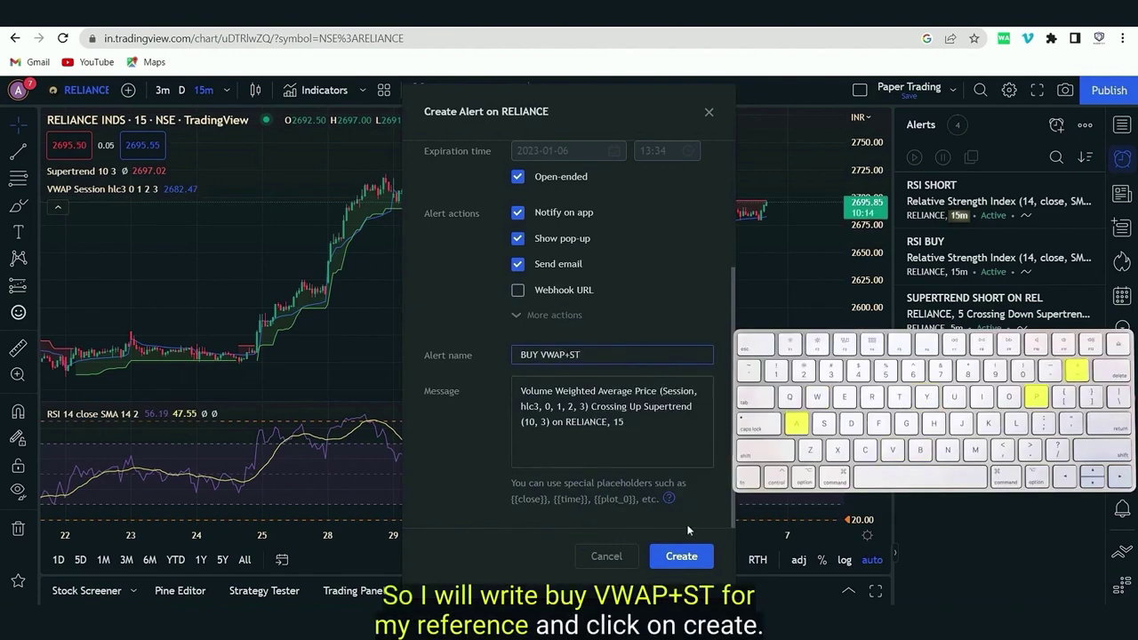
{"action": "left_click", "coordinate": [680, 556]}
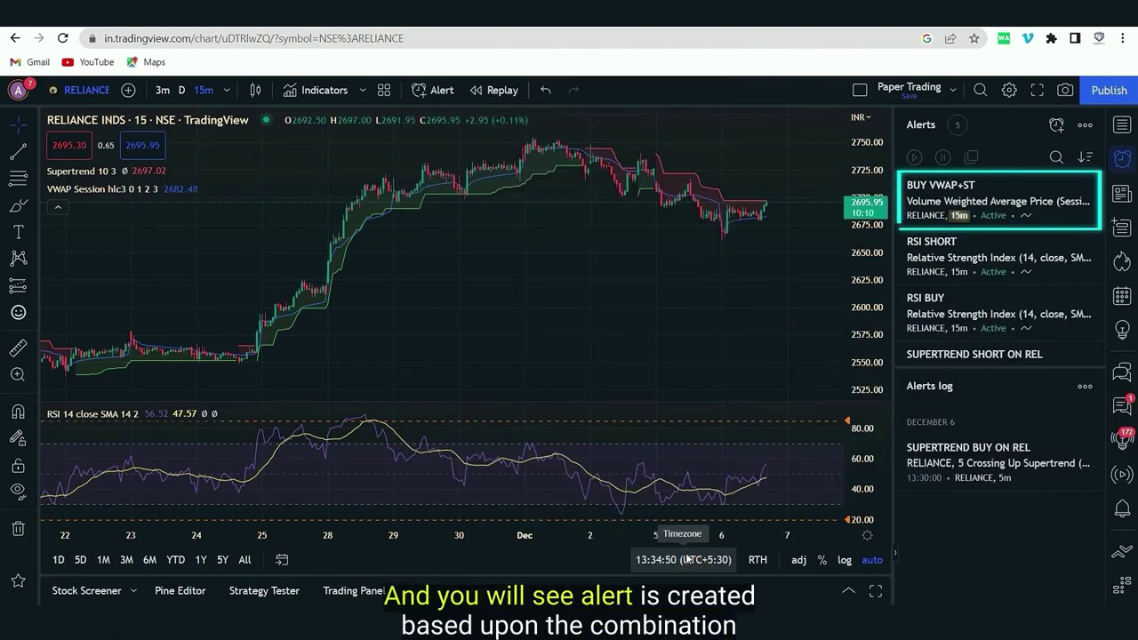
{"action": "mouse_move", "coordinate": [973, 190]}
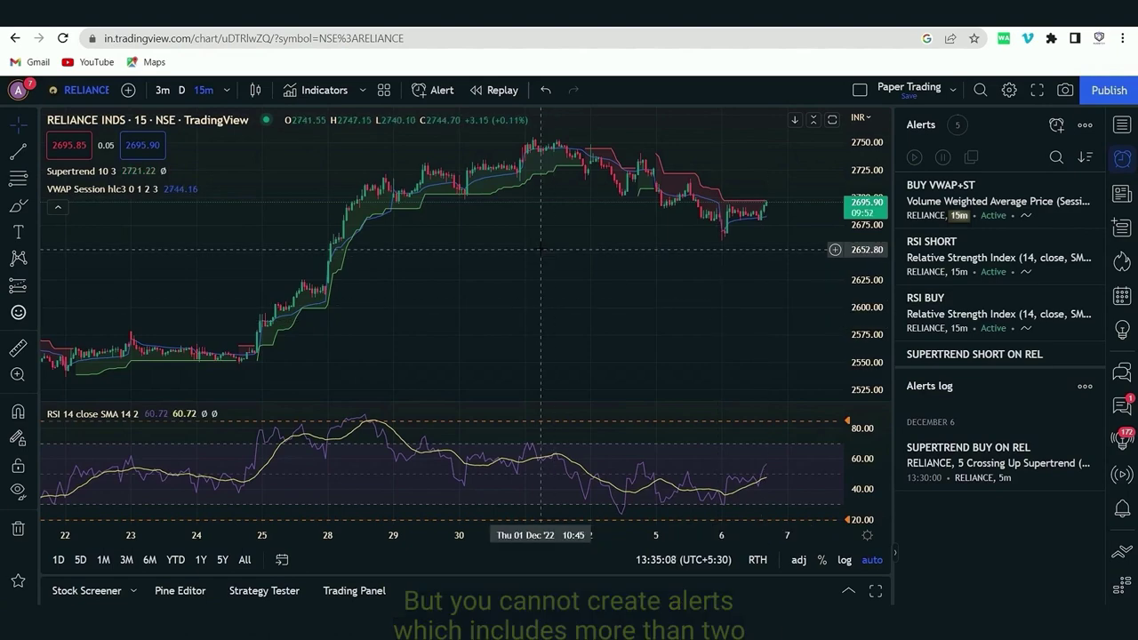
Step: Try out a RELIANCE alert condition of Supertrend (10, 3) Crossing VWAP and discard it without creating the alert
{"action": "right_click", "coordinate": [515, 222]}
{"action": "left_click", "coordinate": [573, 302]}
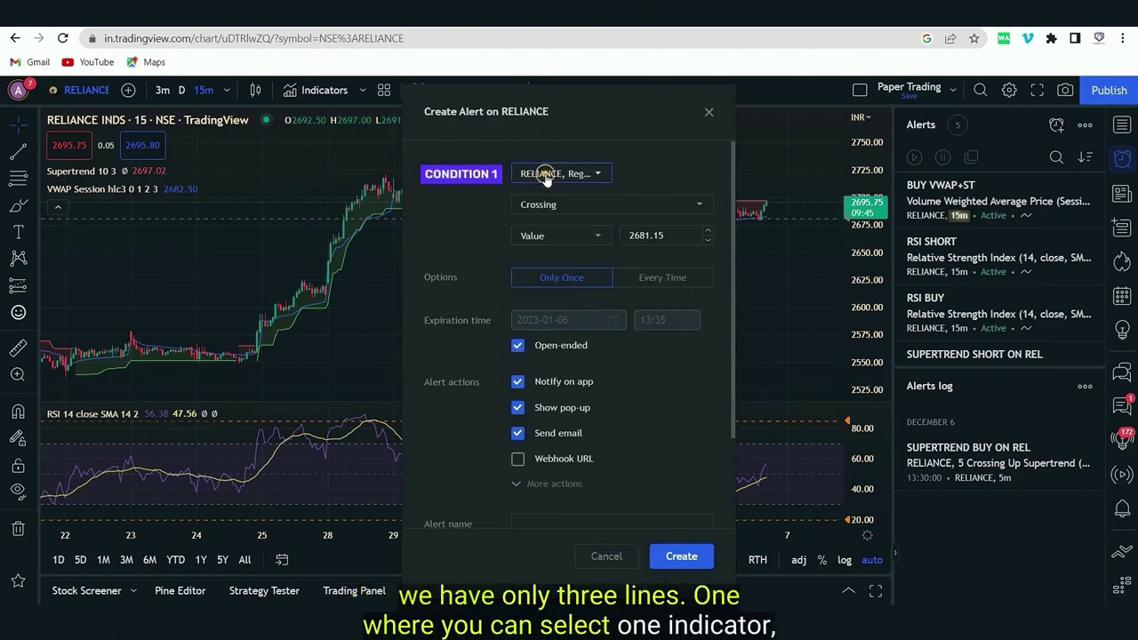
{"action": "left_click", "coordinate": [545, 175]}
{"action": "left_click", "coordinate": [549, 199]}
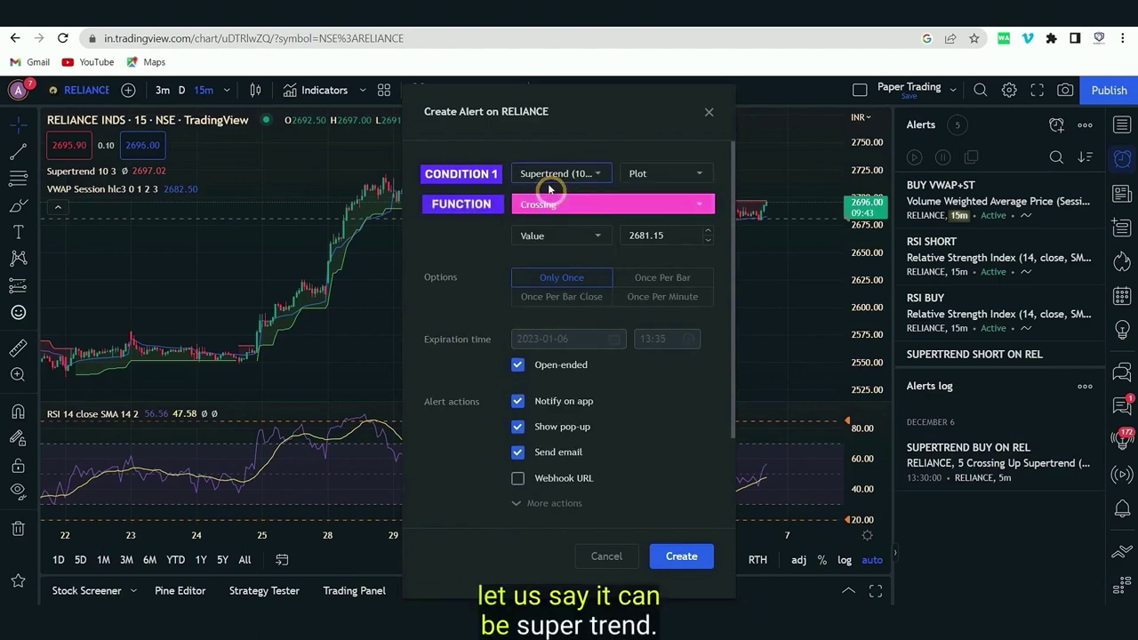
{"action": "left_click", "coordinate": [538, 237]}
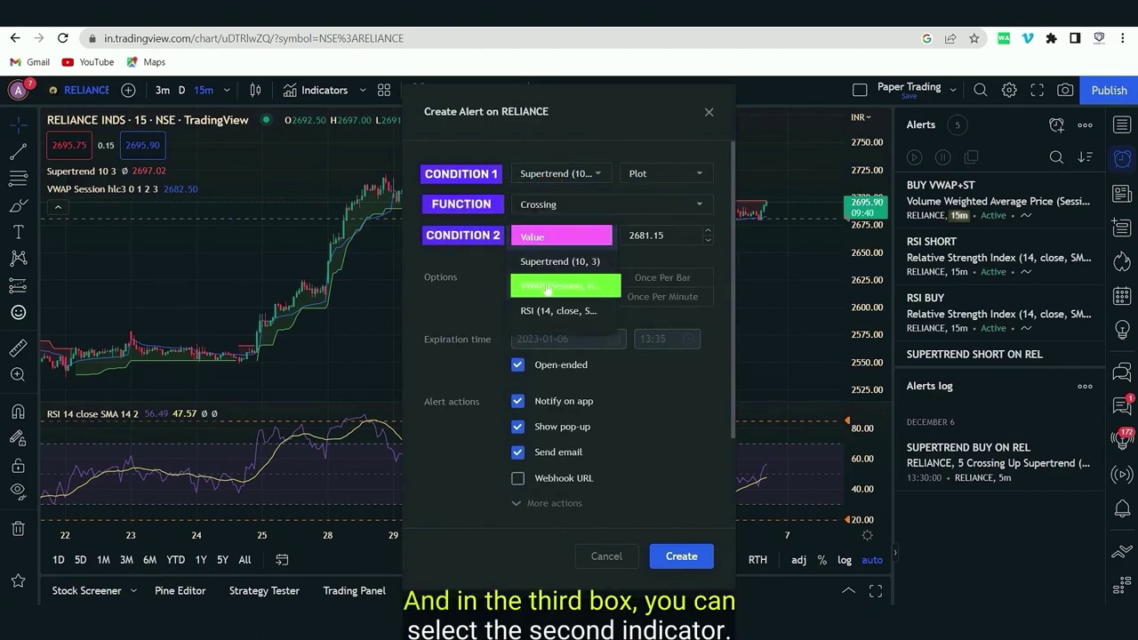
{"action": "left_click", "coordinate": [547, 286]}
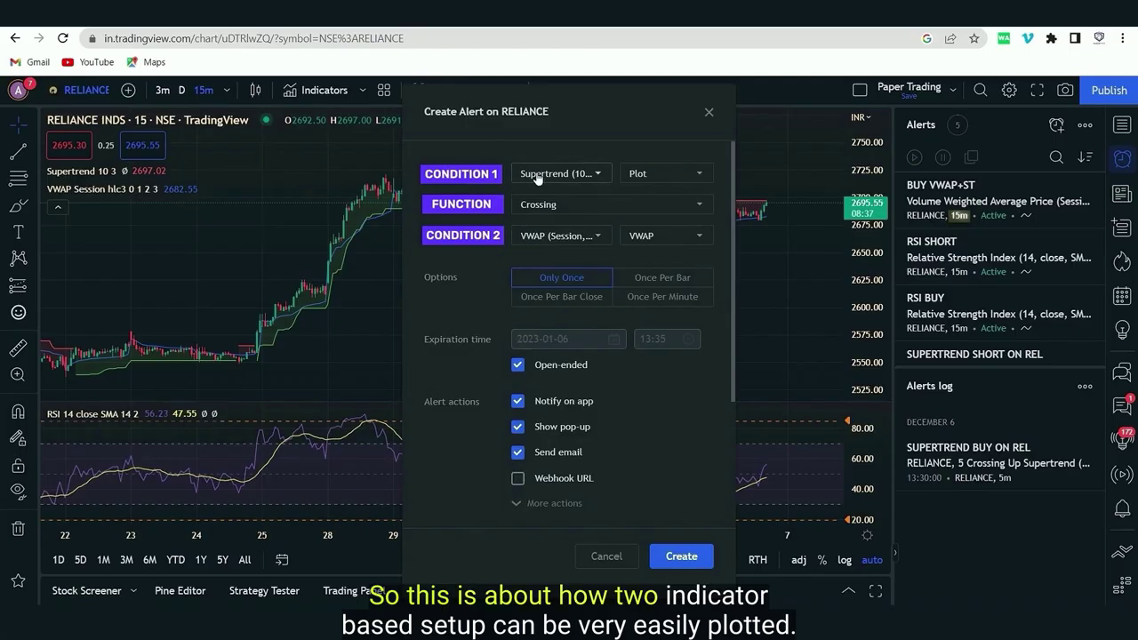
{"action": "left_click", "coordinate": [709, 113]}
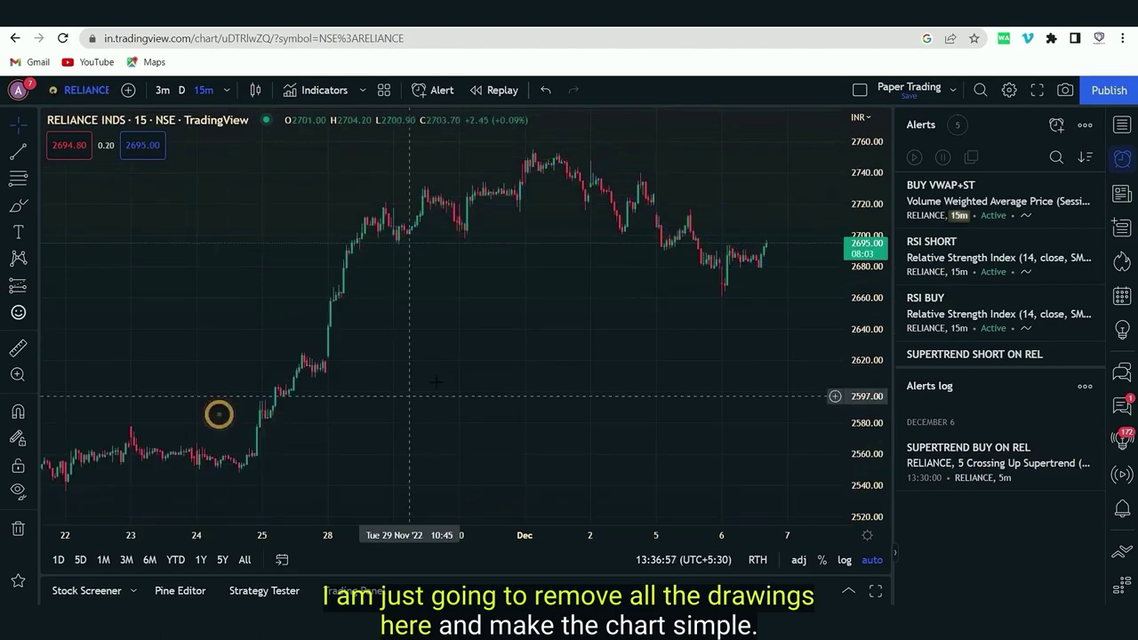
Step: Draw a descending trend line above the price highs, from about 2758 on 1 December to about 2679 on 7 December
{"action": "left_click_drag", "start_coordinate": [401, 386], "coordinate": [470, 386]}
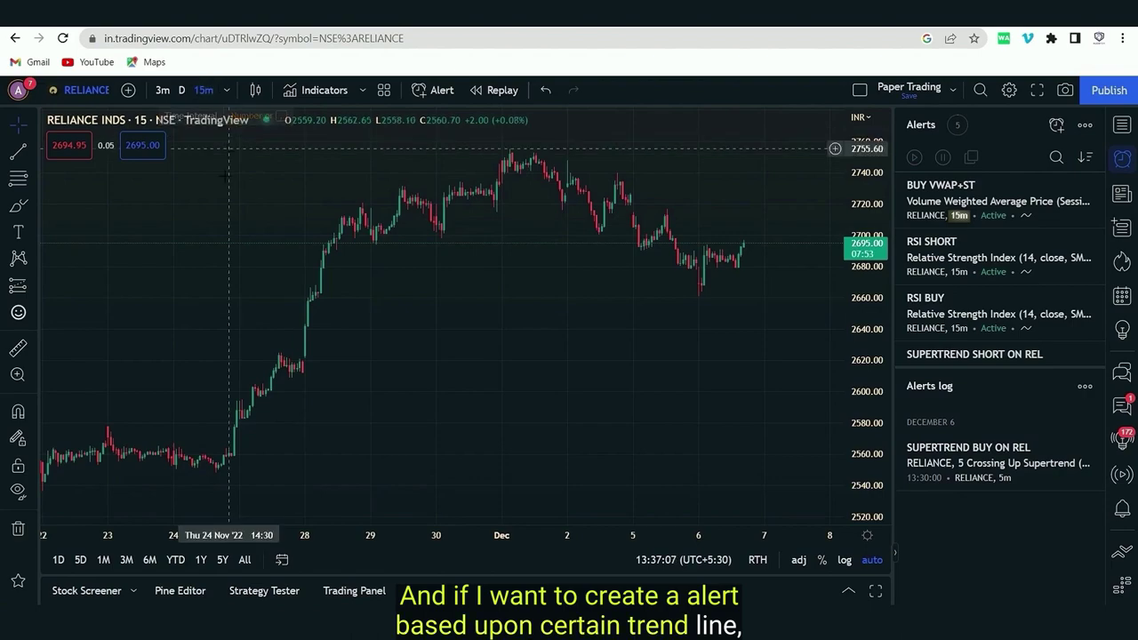
{"action": "left_click", "coordinate": [18, 151]}
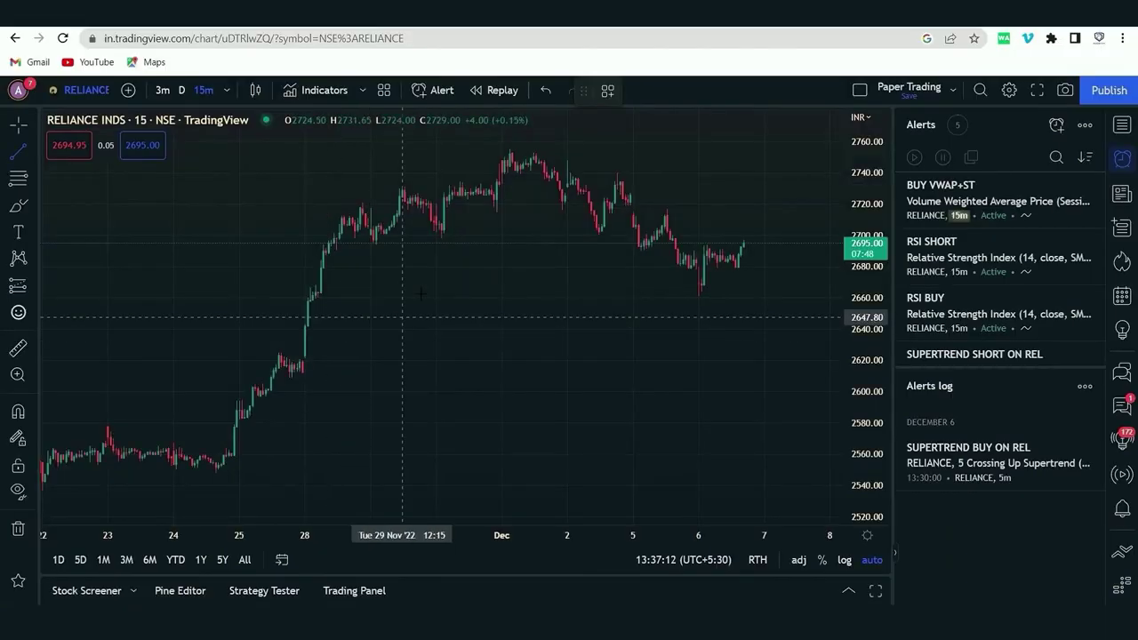
{"action": "left_click", "coordinate": [514, 144]}
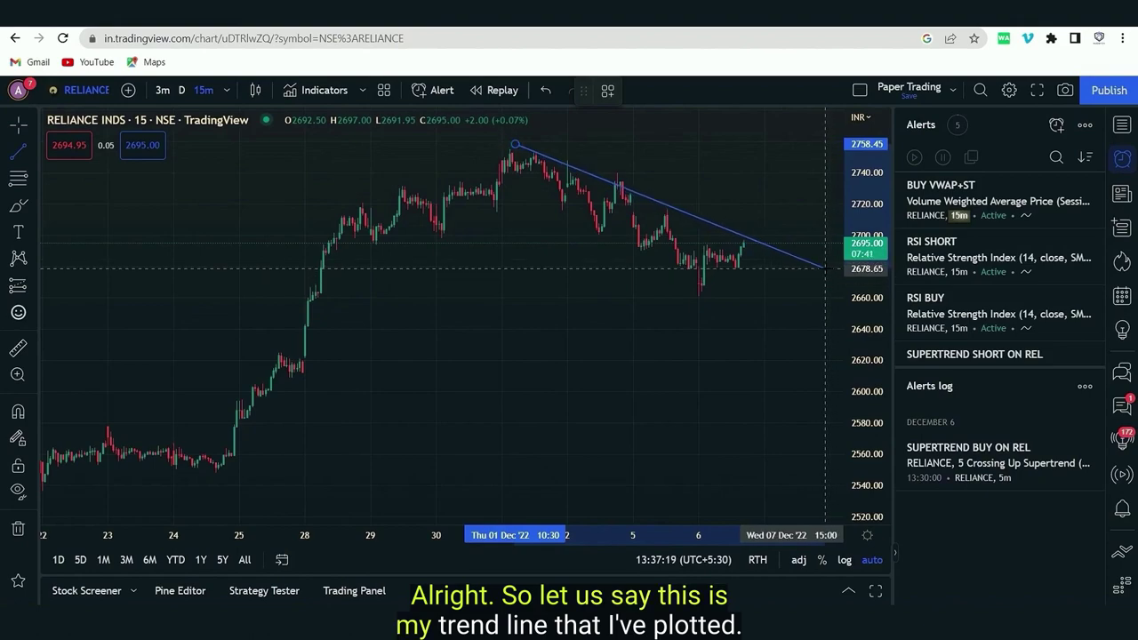
{"action": "left_click", "coordinate": [824, 267]}
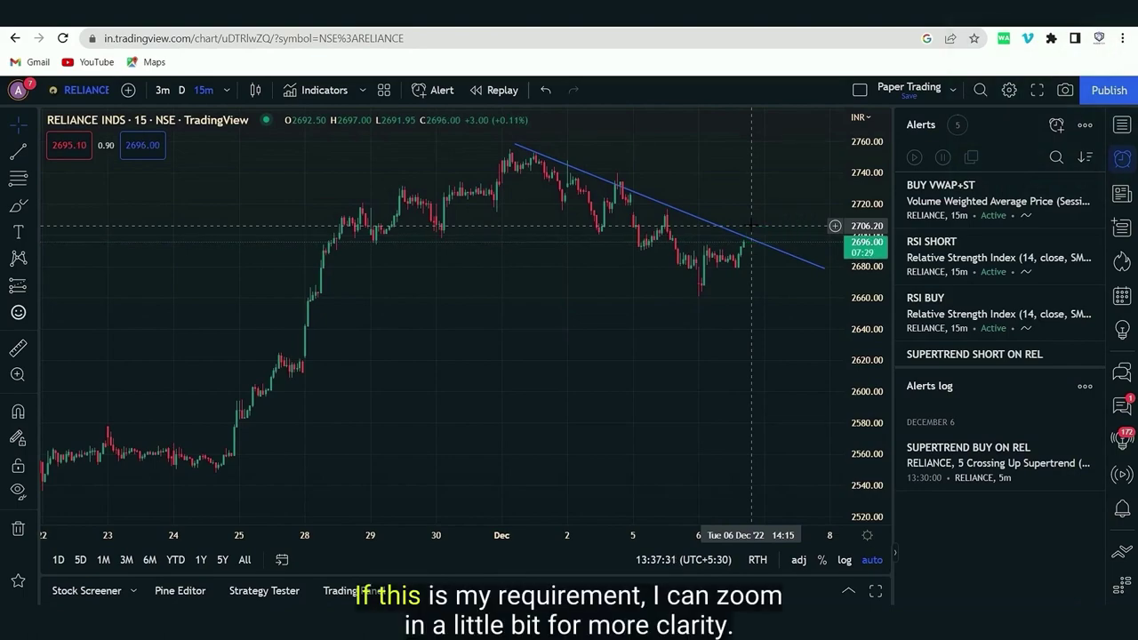
Step: Create an alert on the descending trend line with the condition RELIANCE Crossing Up Trend Line, named REL BUY TL
{"action": "left_click", "coordinate": [427, 490]}
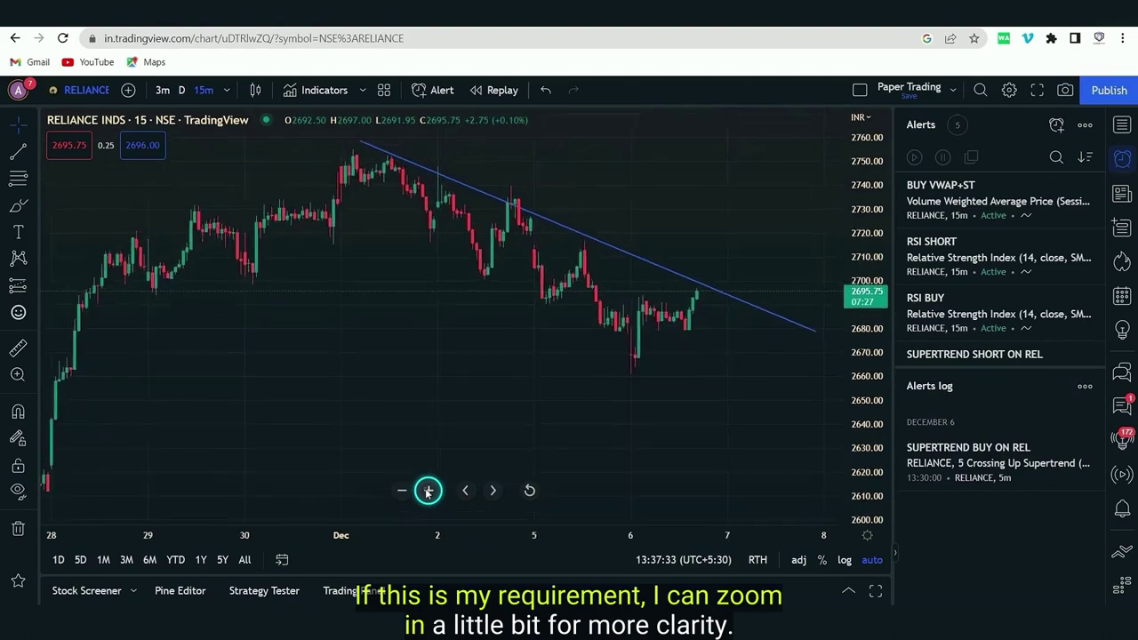
{"action": "left_click", "coordinate": [427, 489]}
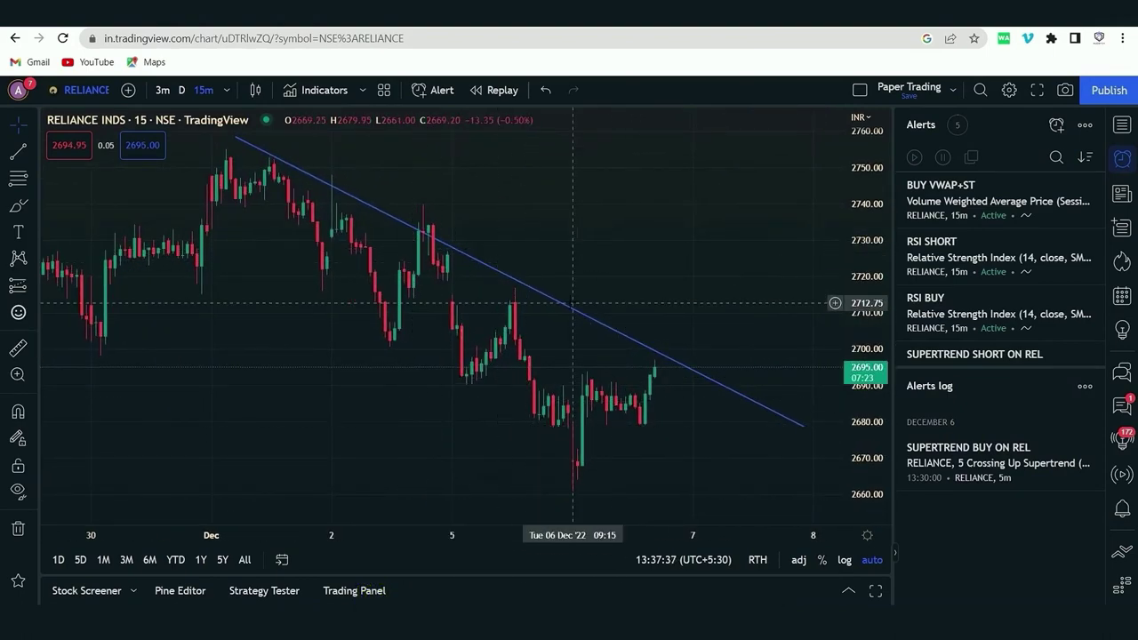
{"action": "left_click", "coordinate": [529, 294]}
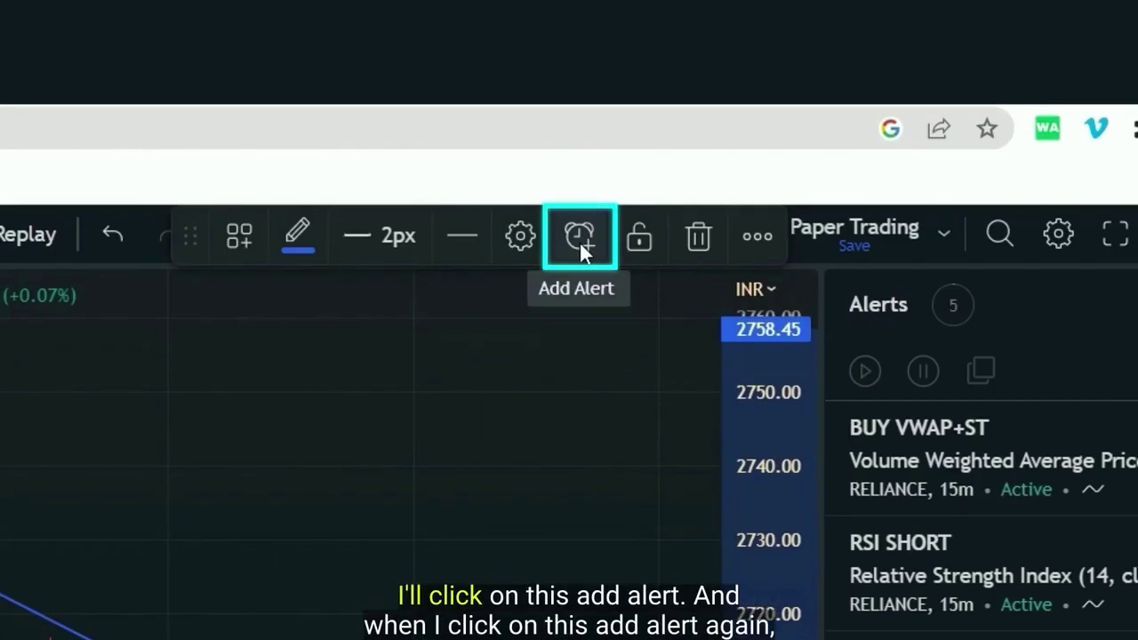
{"action": "left_click", "coordinate": [579, 236]}
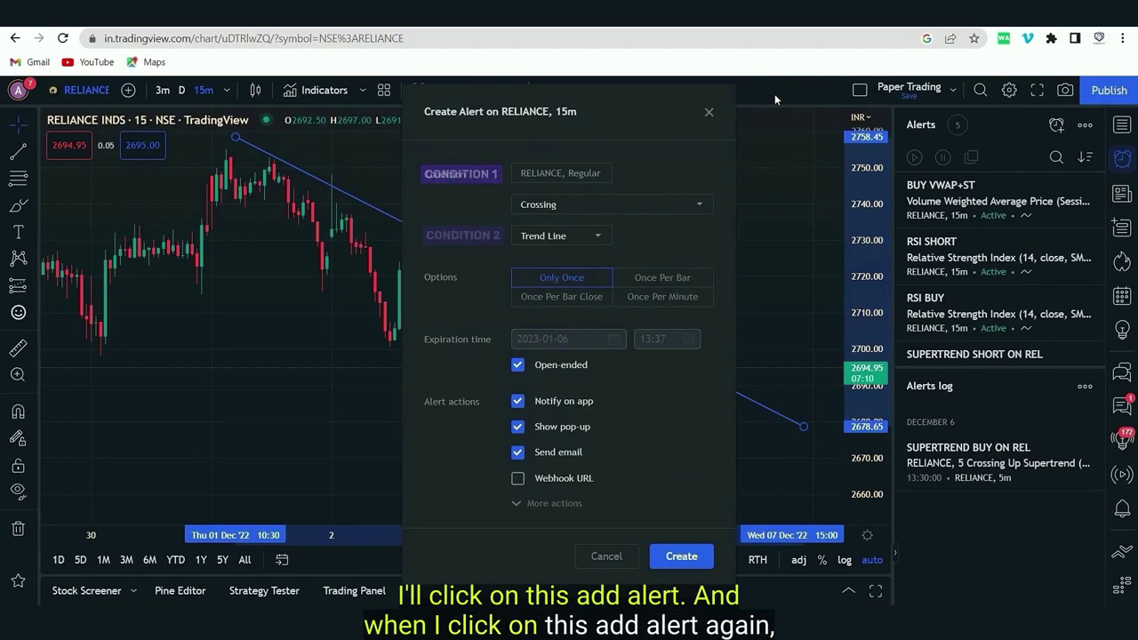
{"action": "left_click", "coordinate": [544, 206]}
{"action": "left_click", "coordinate": [546, 228]}
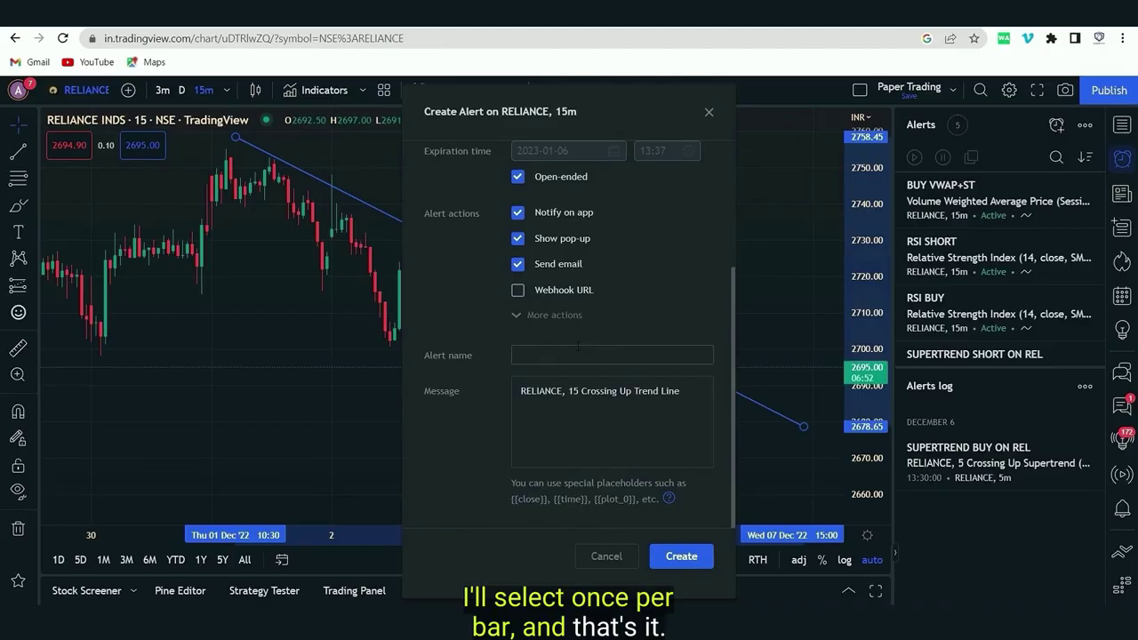
{"action": "left_click", "coordinate": [578, 351]}
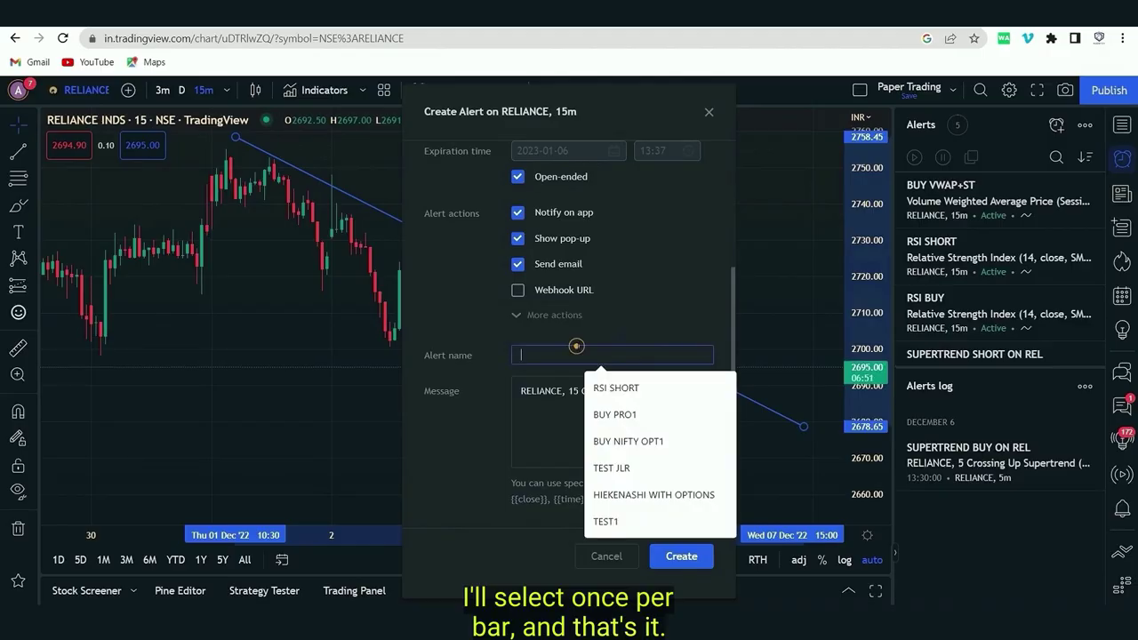
{"action": "type", "text": "REL B"}
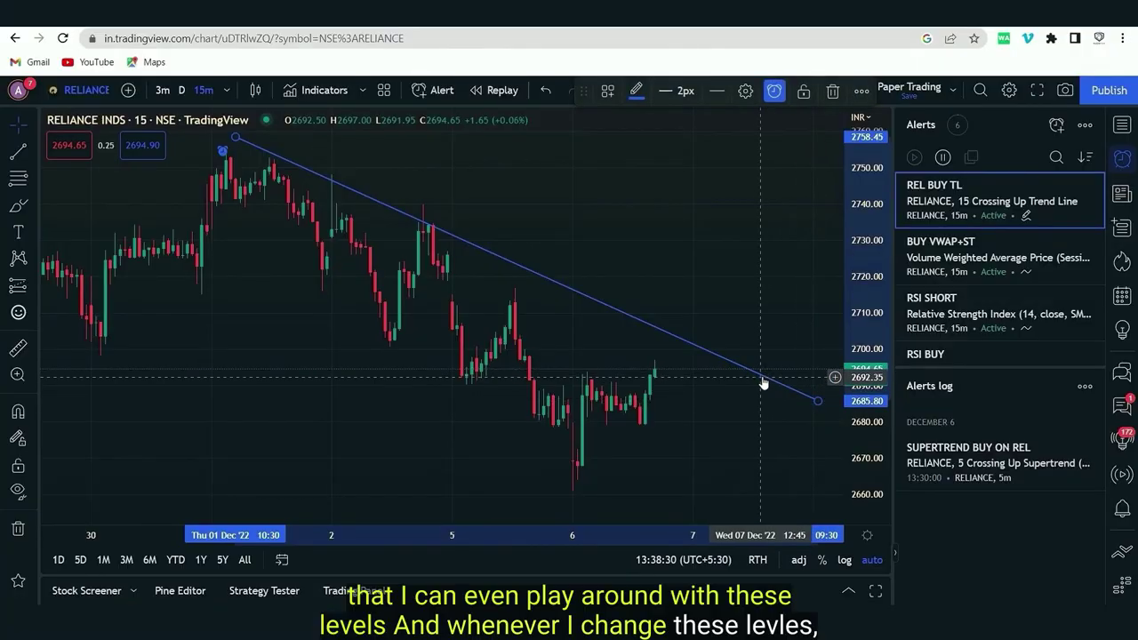
Step: Reposition the trend line's later end to about 2685 on 7 December so the line meets the latest candle
{"action": "mouse_move", "coordinate": [944, 220]}
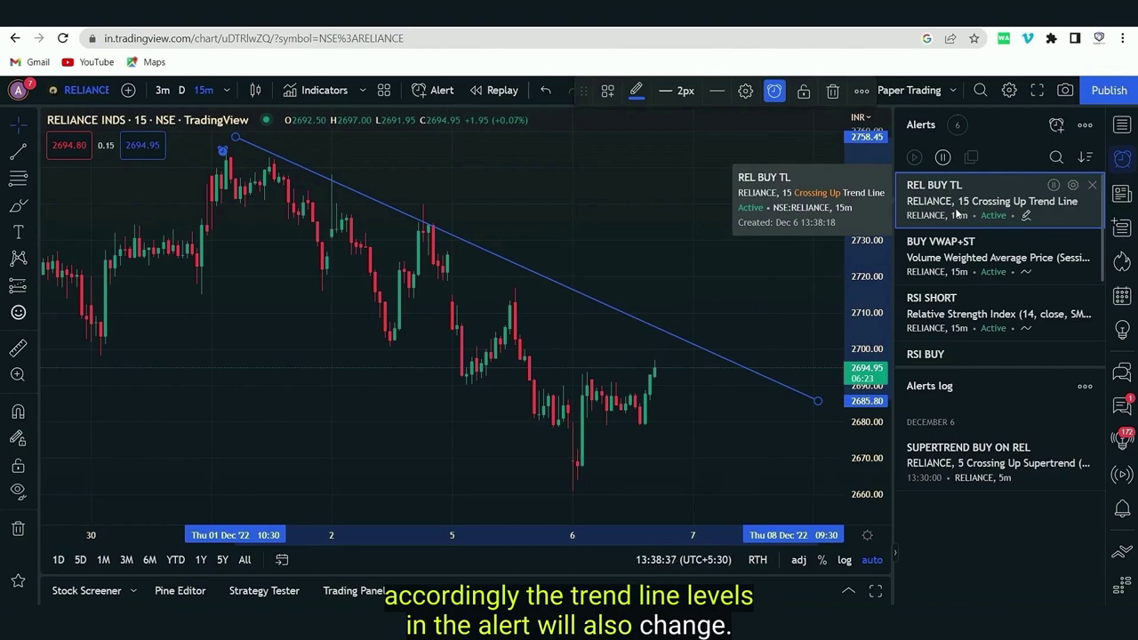
{"action": "left_click_drag", "start_coordinate": [818, 401], "coordinate": [807, 305]}
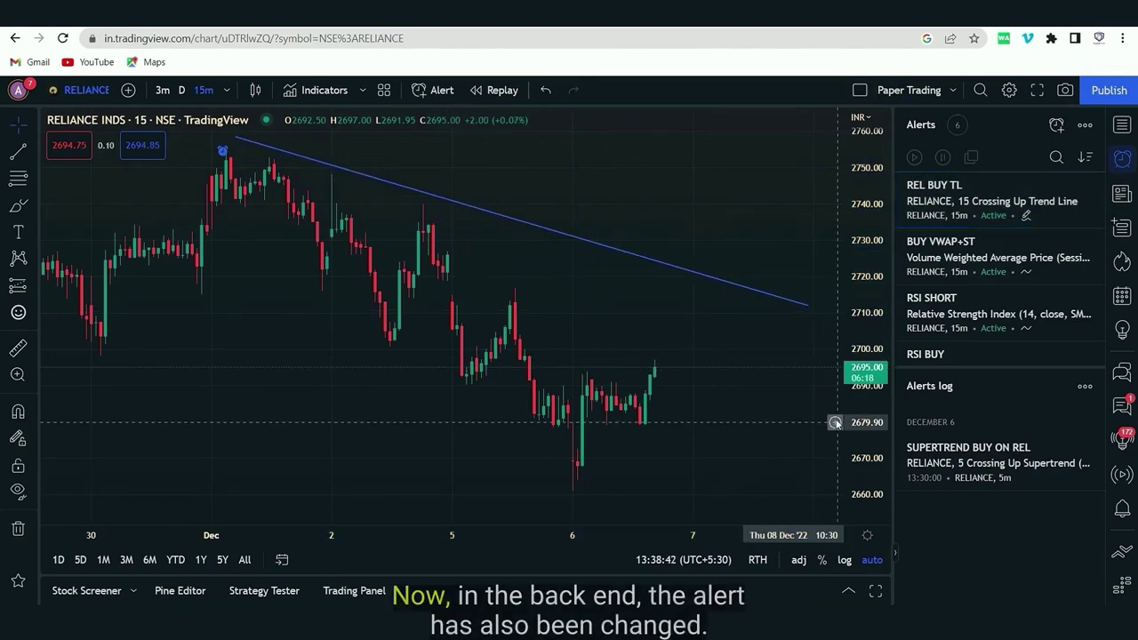
{"action": "mouse_move", "coordinate": [949, 214]}
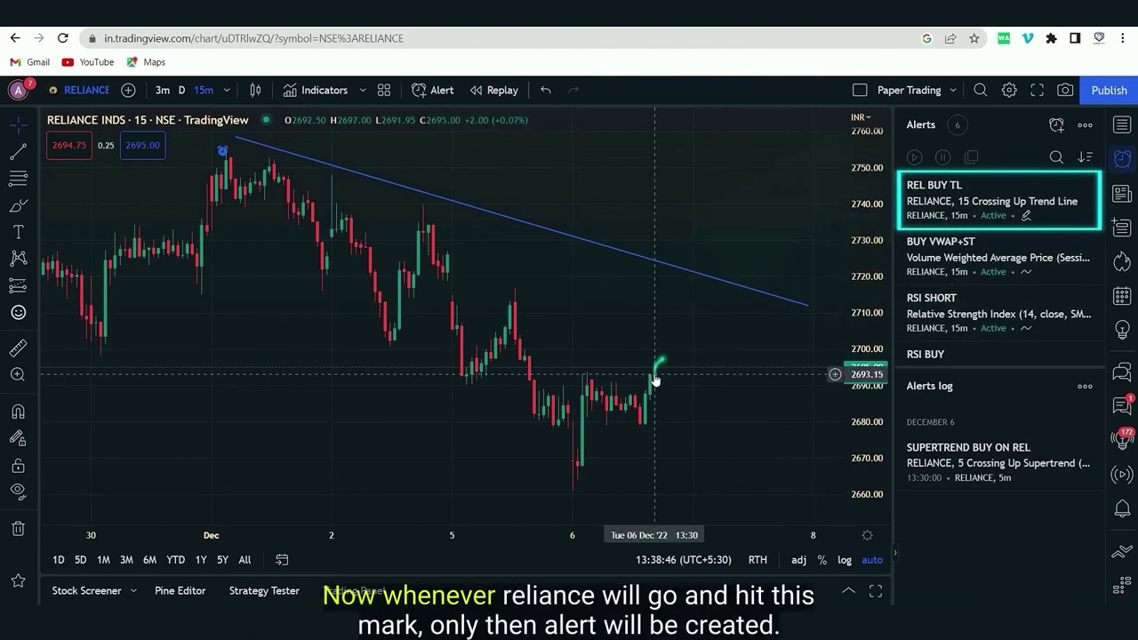
{"action": "left_click_drag", "start_coordinate": [655, 379], "coordinate": [695, 276]}
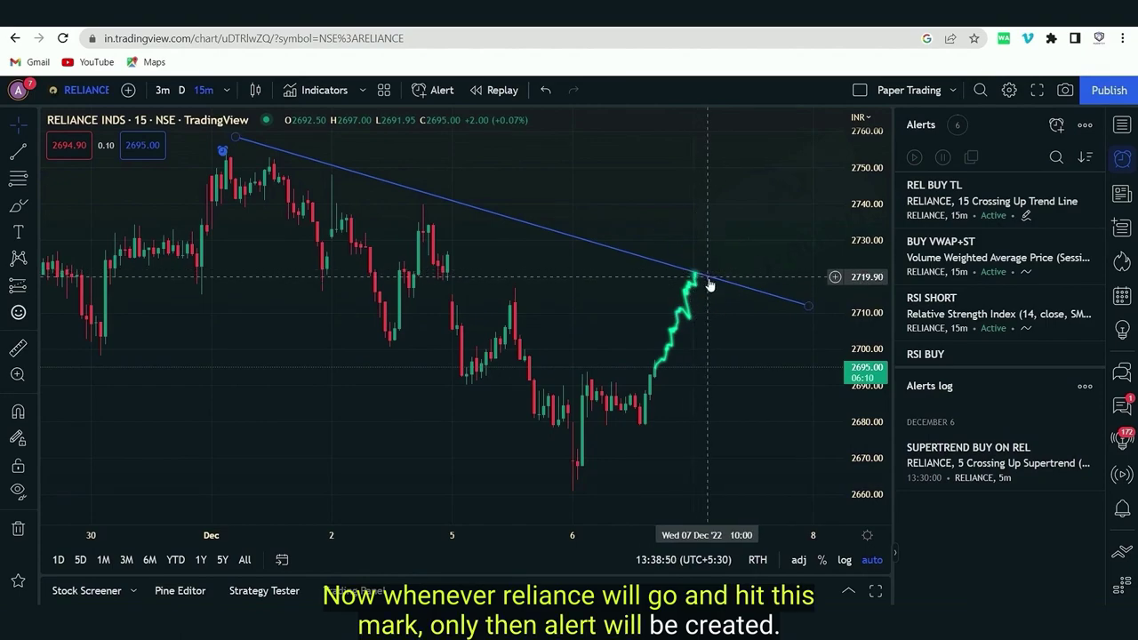
{"action": "mouse_move", "coordinate": [807, 305]}
{"action": "left_mouse_down"}
{"action": "mouse_move", "coordinate": [770, 374]}
{"action": "mouse_move", "coordinate": [782, 349]}
{"action": "left_mouse_up"}
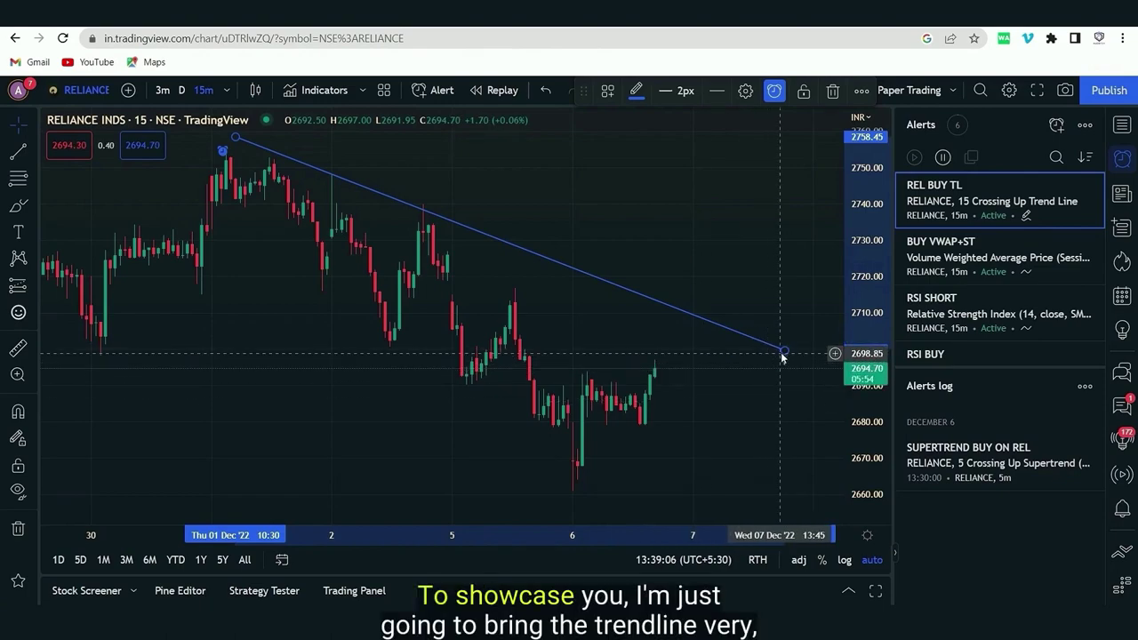
{"action": "left_click_drag", "start_coordinate": [784, 351], "coordinate": [716, 398]}
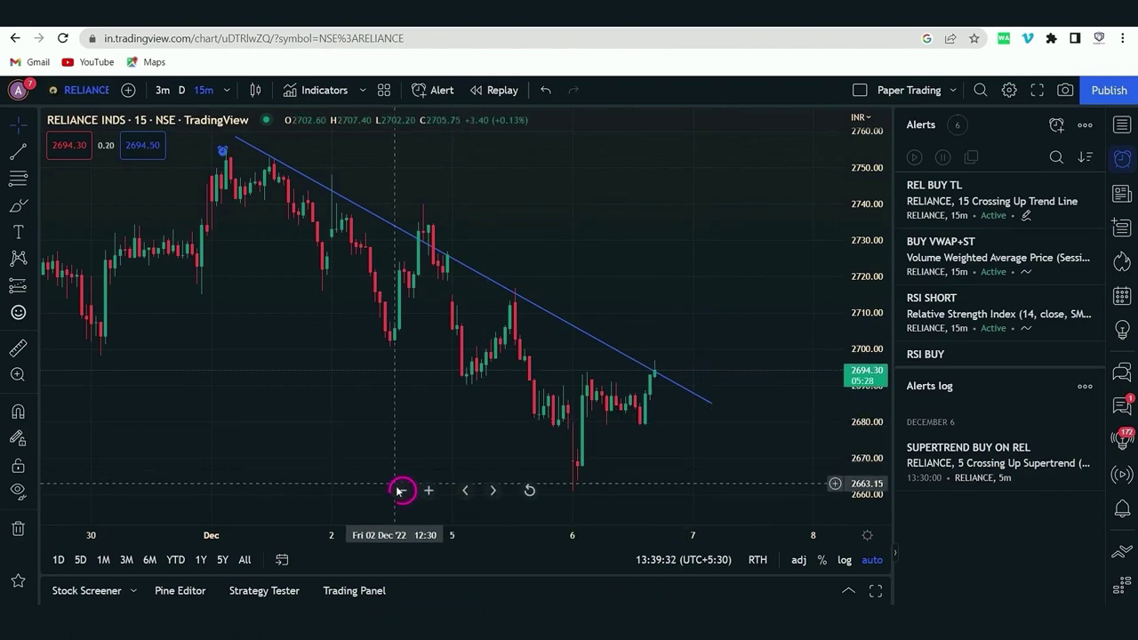
Step: Draw a Fib Retracement from the low at 2552 on 24 November to about 2752 on 7 December
{"action": "left_click", "coordinate": [402, 491]}
{"action": "left_click", "coordinate": [400, 490]}
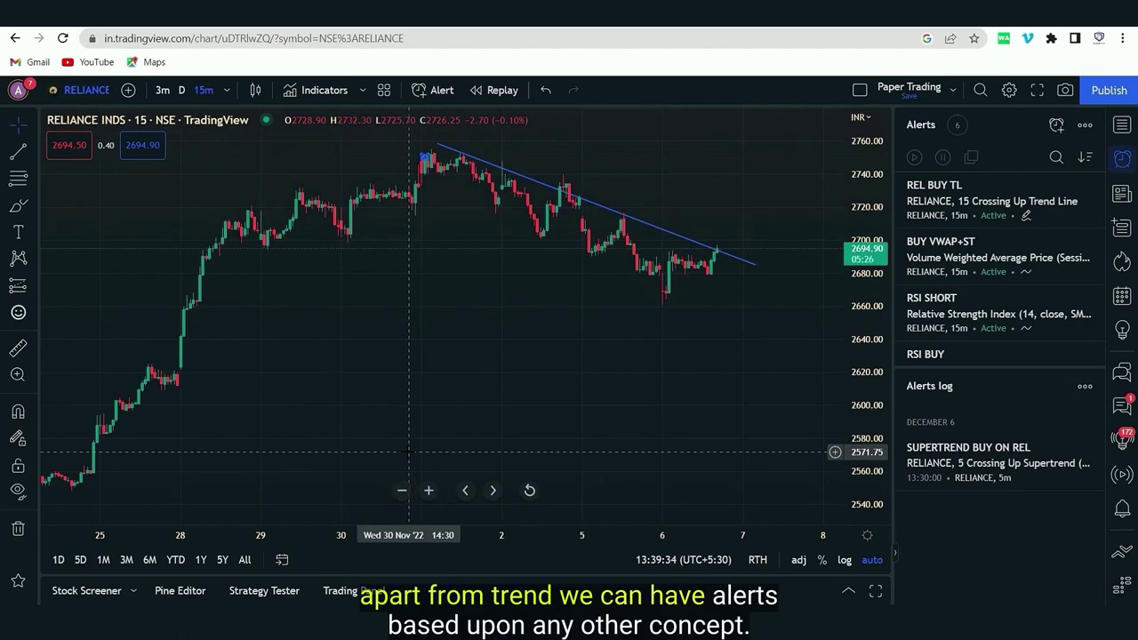
{"action": "left_click_drag", "start_coordinate": [302, 401], "coordinate": [395, 405]}
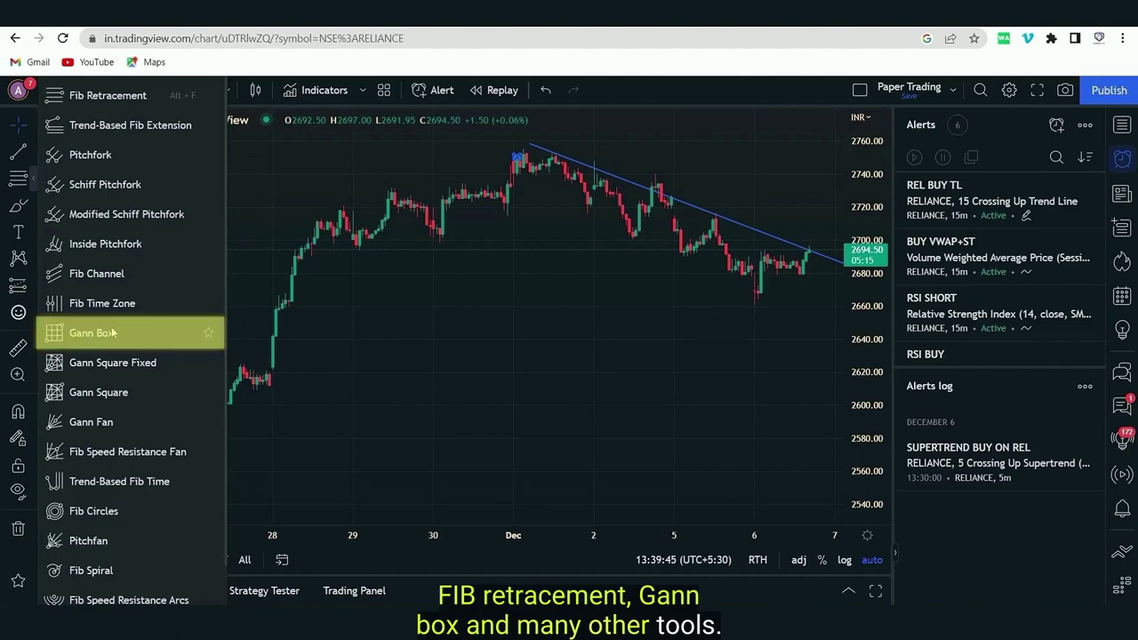
{"action": "left_click", "coordinate": [108, 105]}
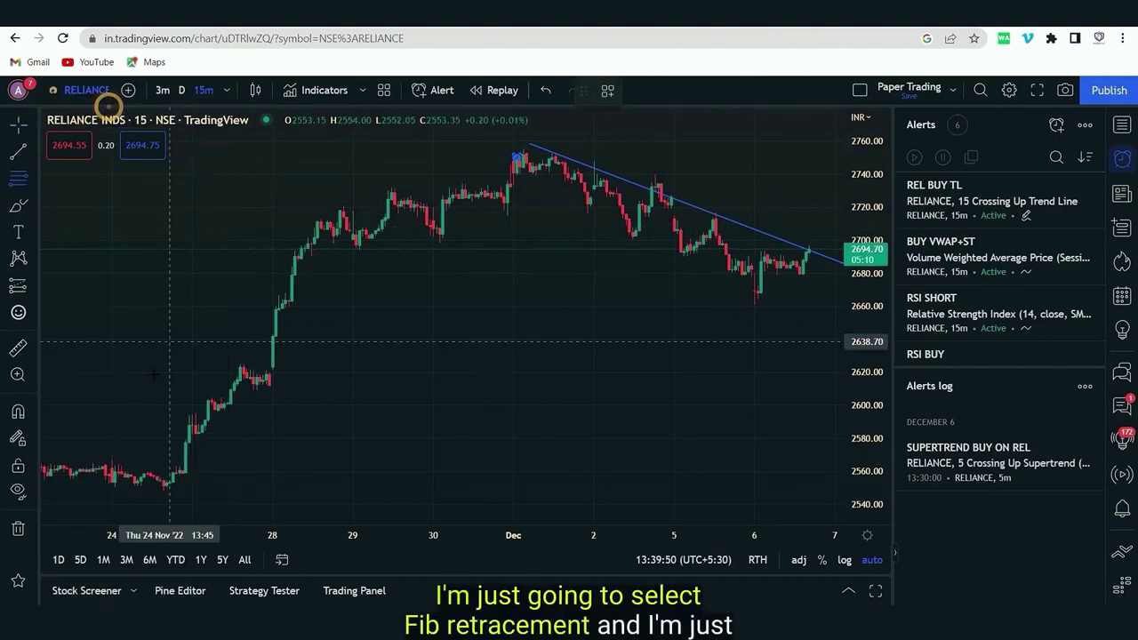
{"action": "left_click", "coordinate": [165, 484]}
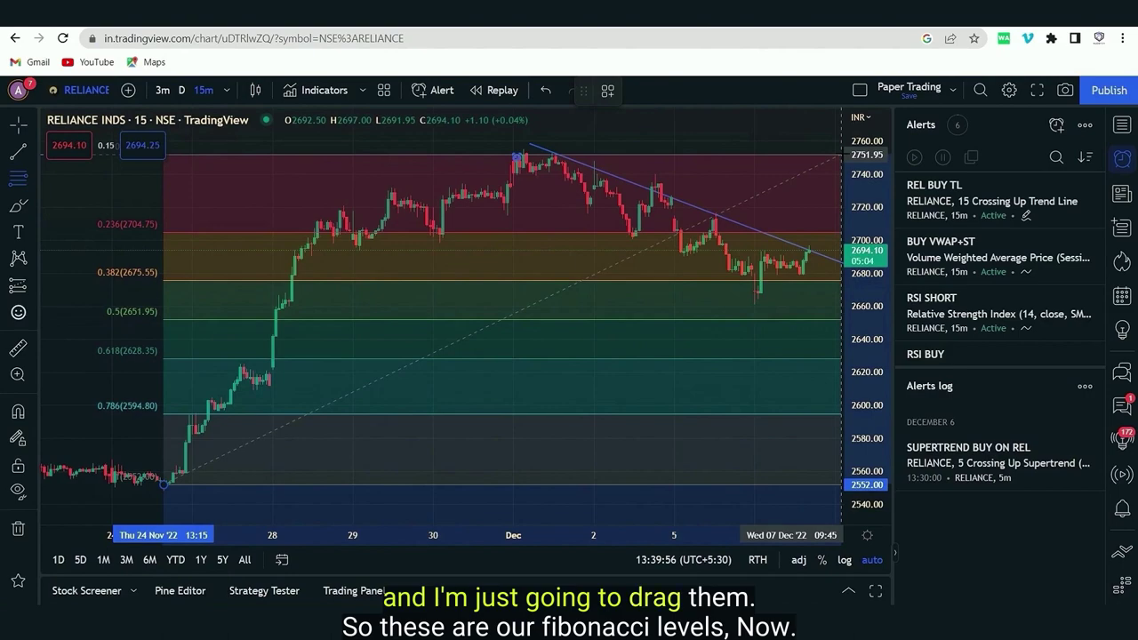
{"action": "left_click", "coordinate": [840, 155]}
{"action": "left_click", "coordinate": [574, 312]}
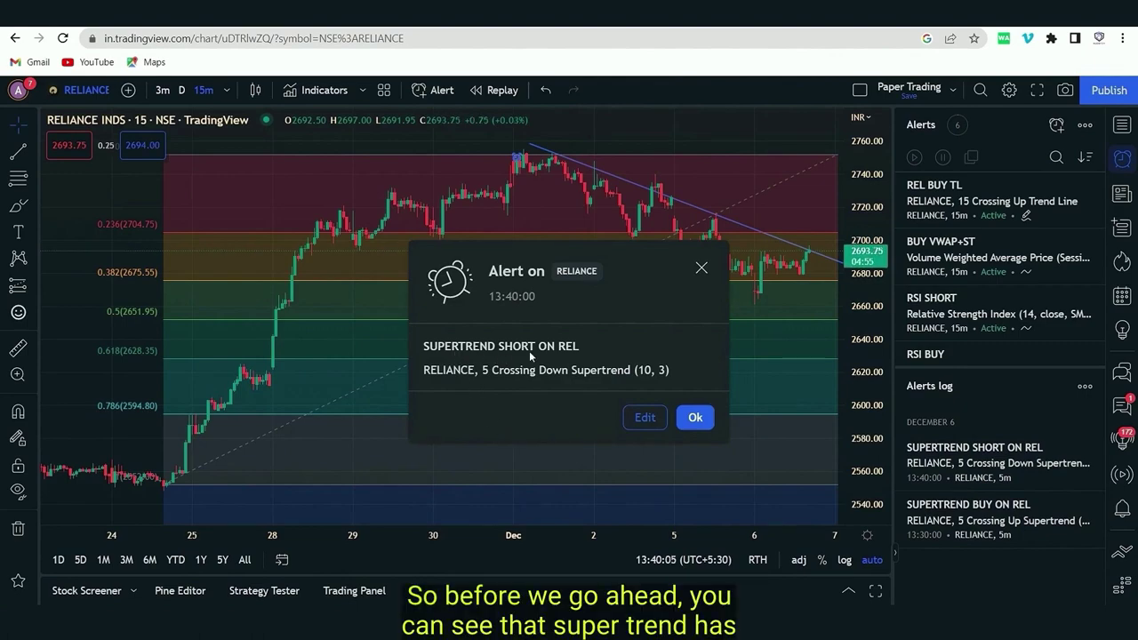
Step: Dismiss the SUPERTREND SHORT ON REL alert notification and review the Supertrend entries in the alerts log
{"action": "left_click", "coordinate": [697, 420]}
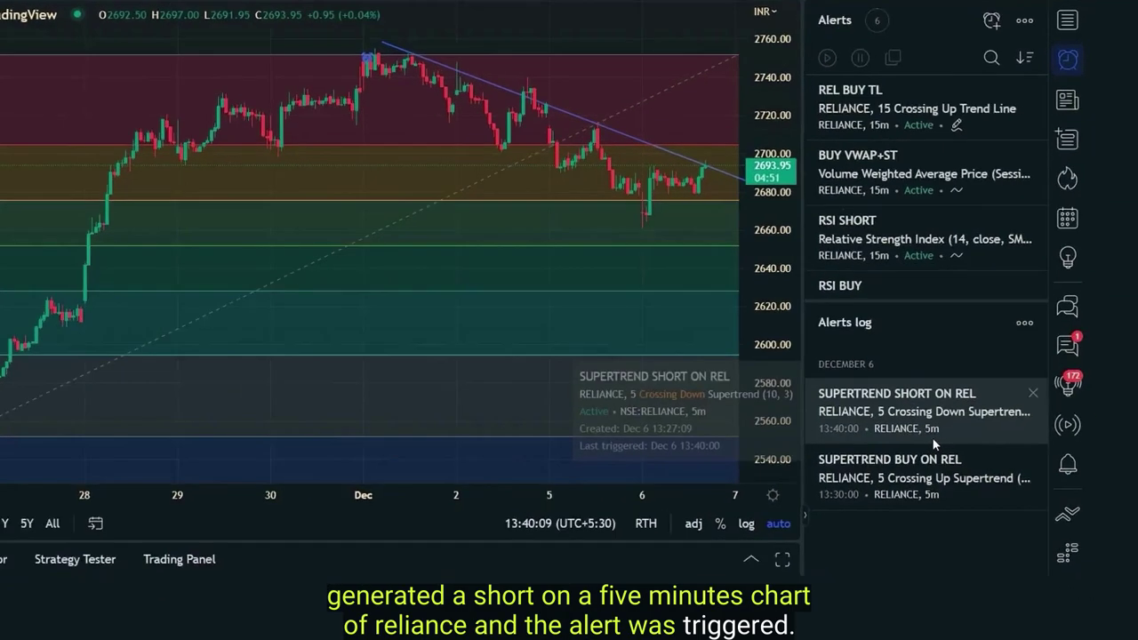
{"action": "mouse_move", "coordinate": [966, 541]}
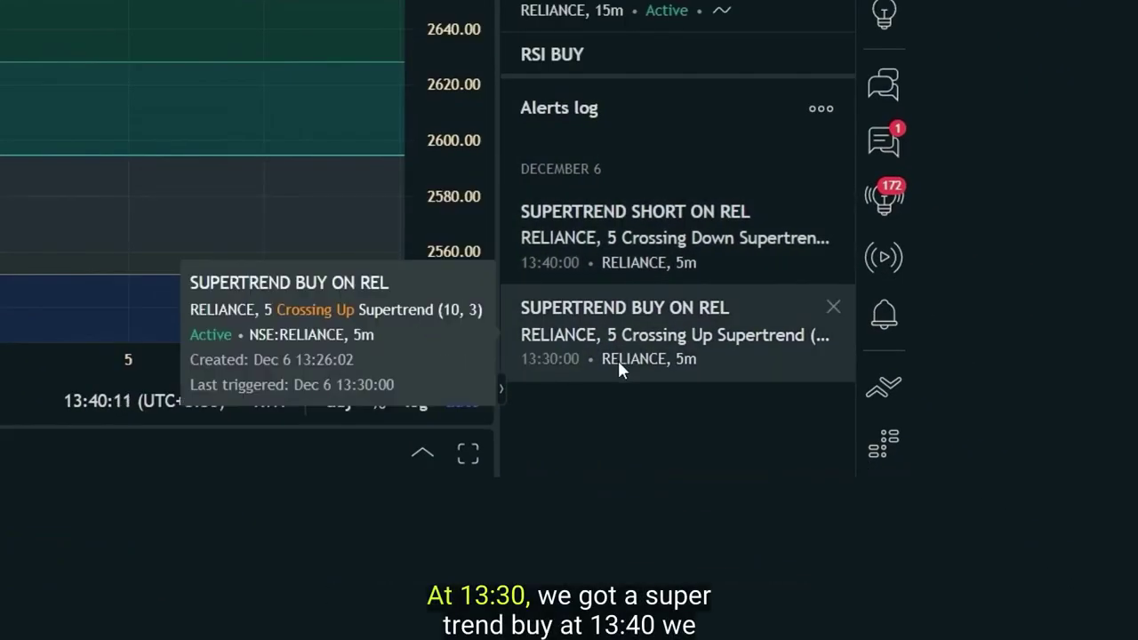
{"action": "mouse_move", "coordinate": [577, 269]}
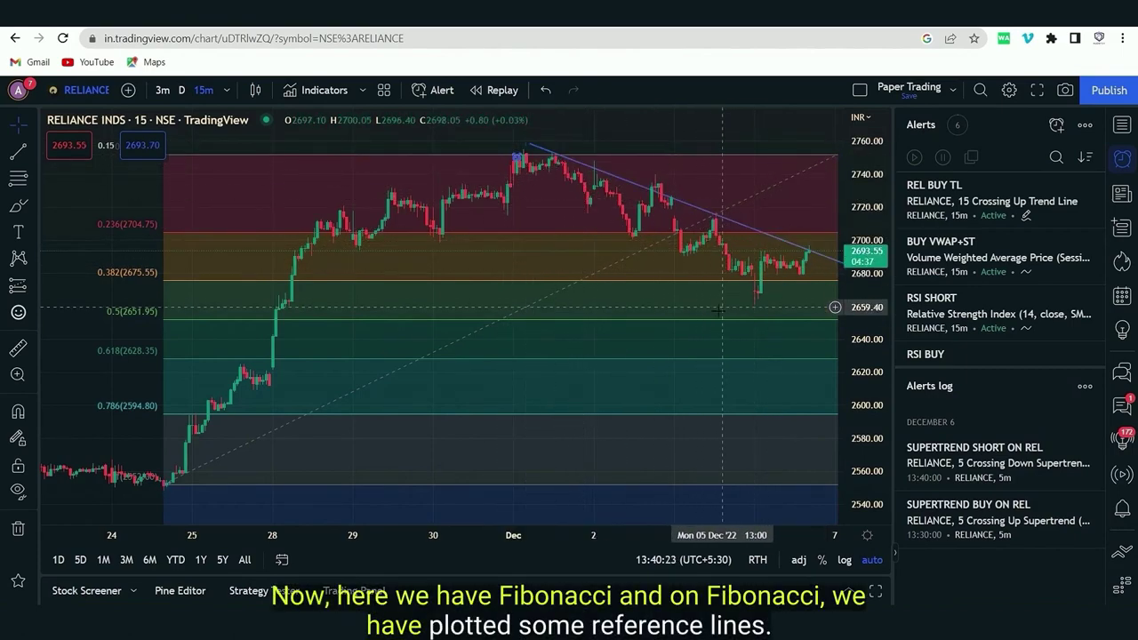
Step: Place a horizontal line on the 0.236 Fibonacci level, at about 2704
{"action": "left_click_drag", "start_coordinate": [735, 336], "coordinate": [673, 337]}
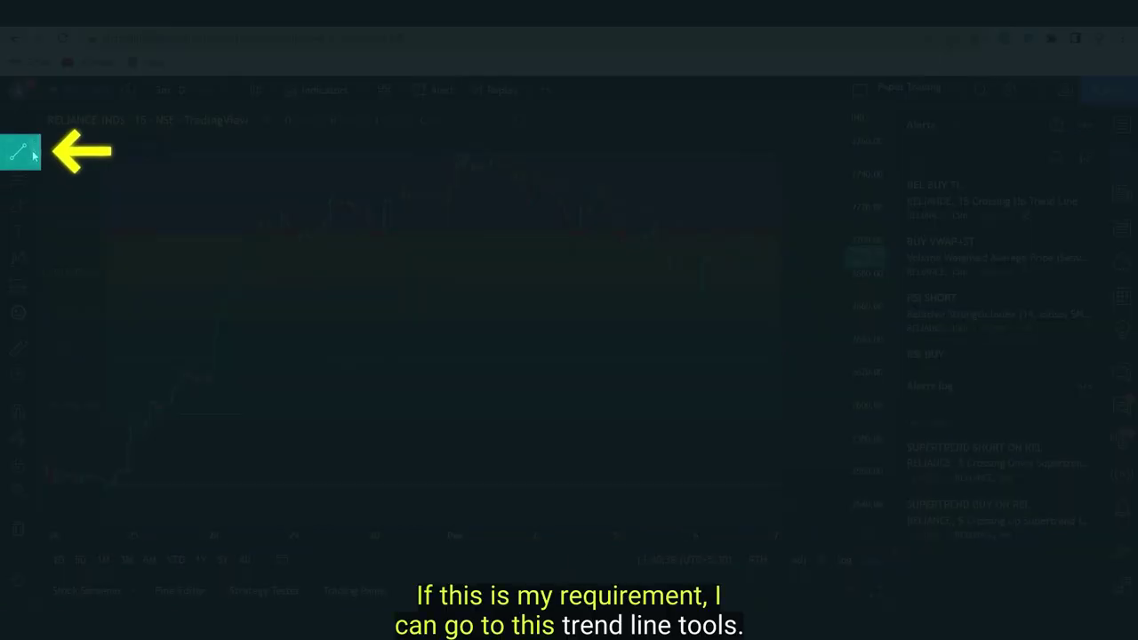
{"action": "left_click", "coordinate": [34, 156]}
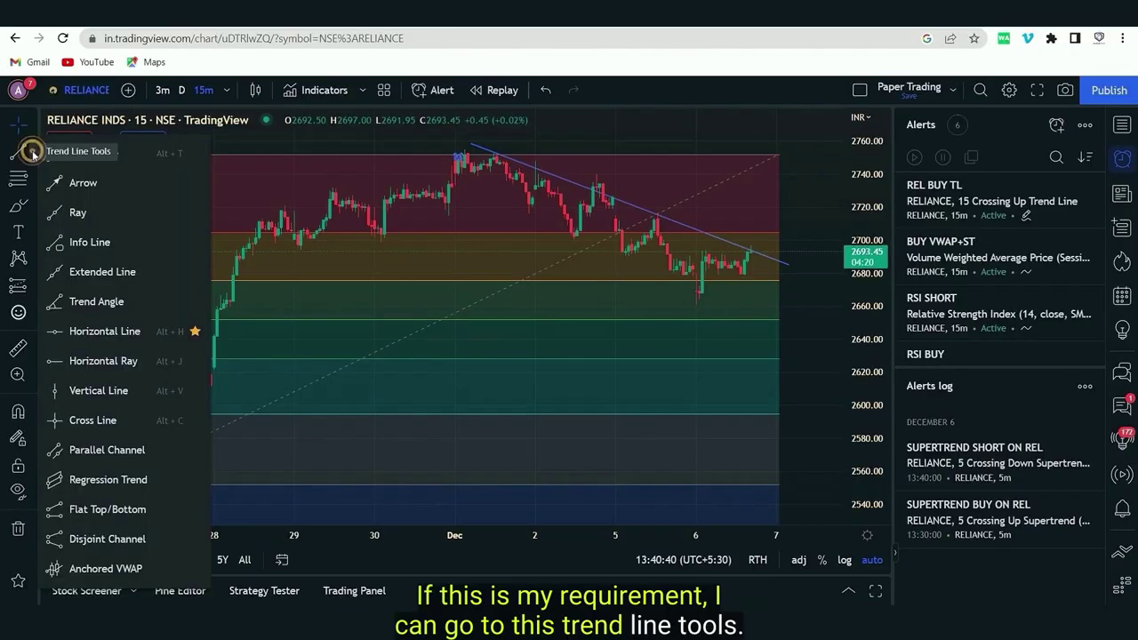
{"action": "left_click", "coordinate": [94, 329]}
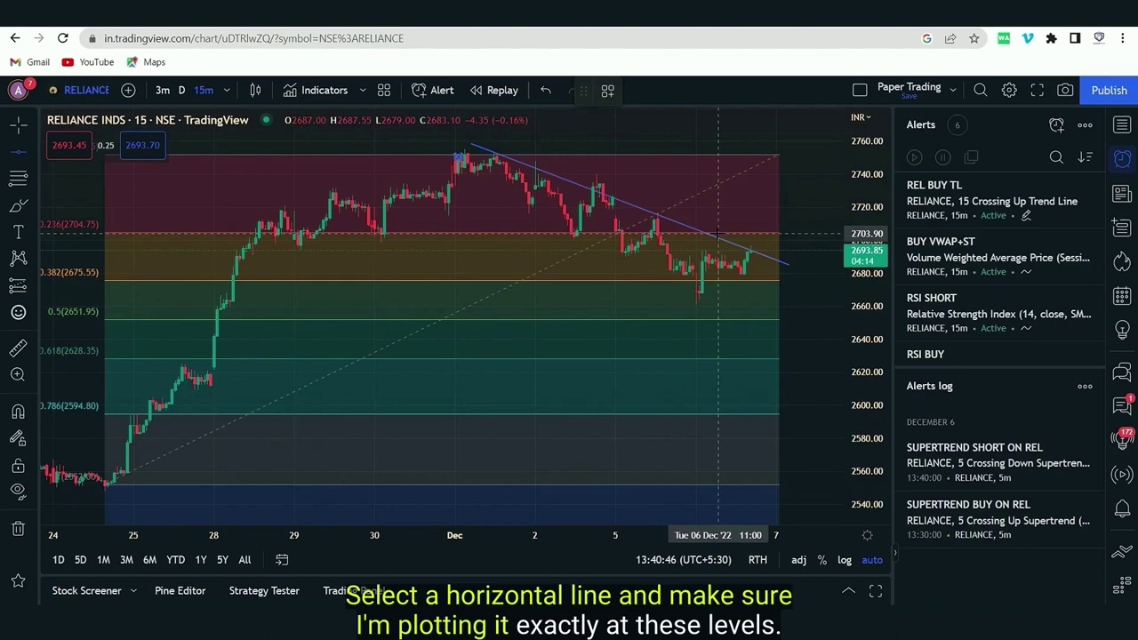
{"action": "left_click", "coordinate": [719, 234]}
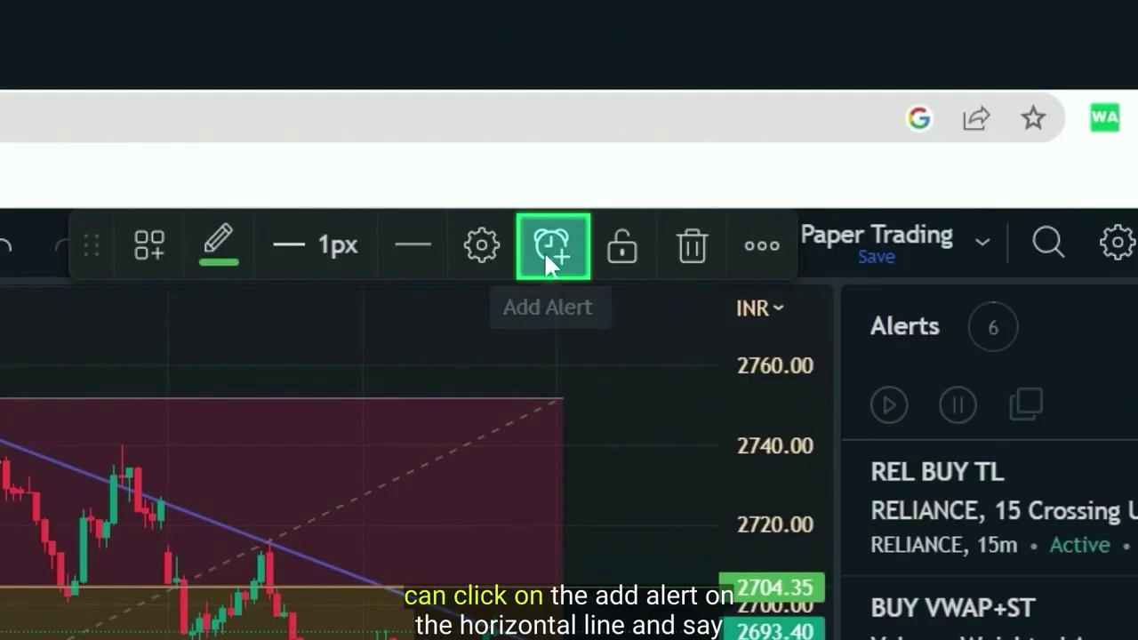
Step: Create an alert on the horizontal line with the condition RELIANCE Crossing Up Horizontal Line, named REL SHORT
{"action": "left_click", "coordinate": [549, 246]}
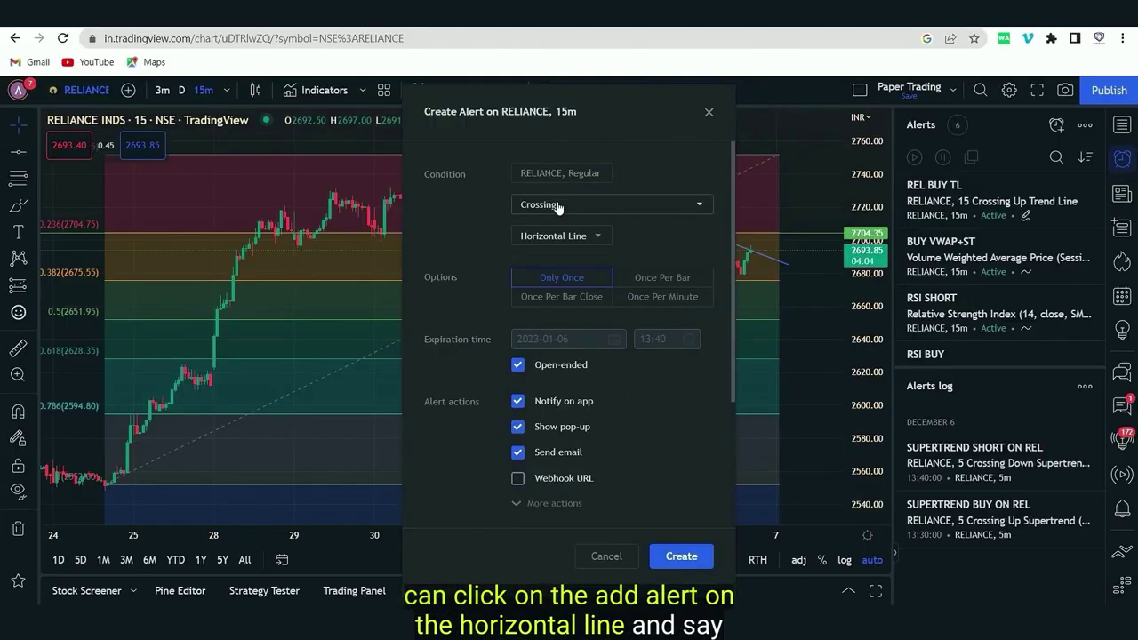
{"action": "left_click", "coordinate": [558, 206]}
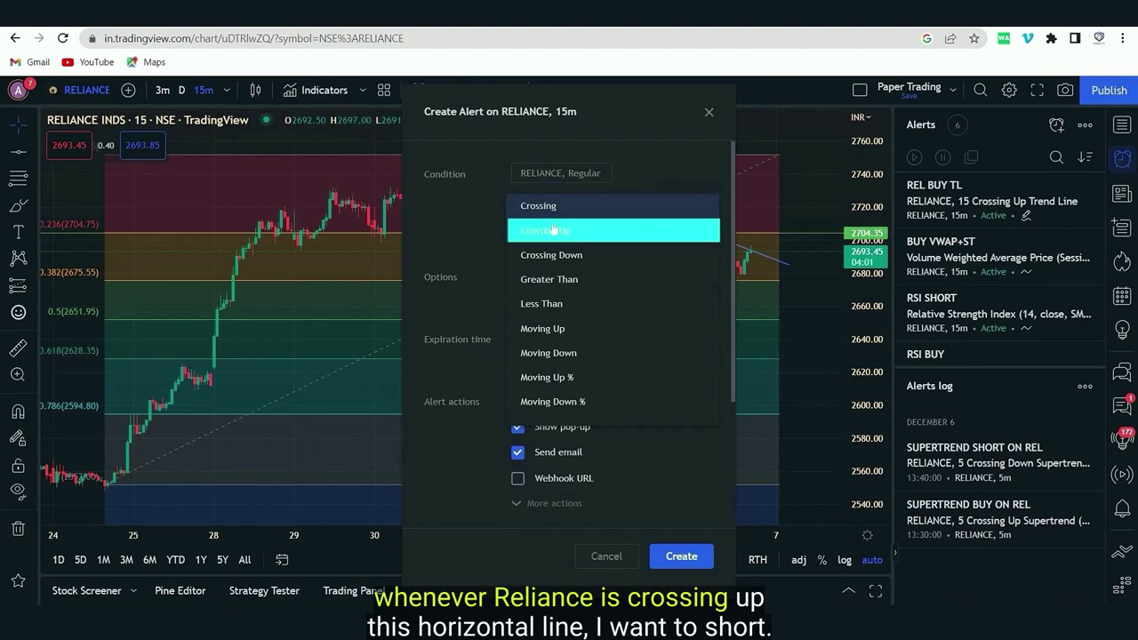
{"action": "left_click", "coordinate": [553, 229]}
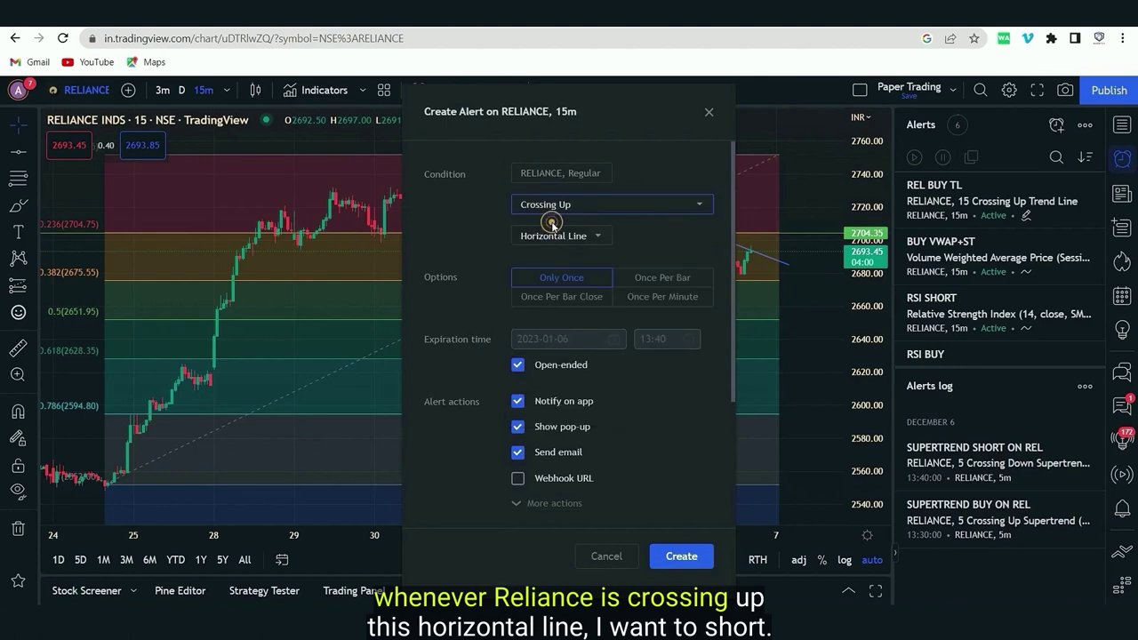
{"action": "scroll", "coordinate": [568, 326], "scroll_direction": "down", "scroll_amount": 3}
{"action": "left_click", "coordinate": [556, 342]}
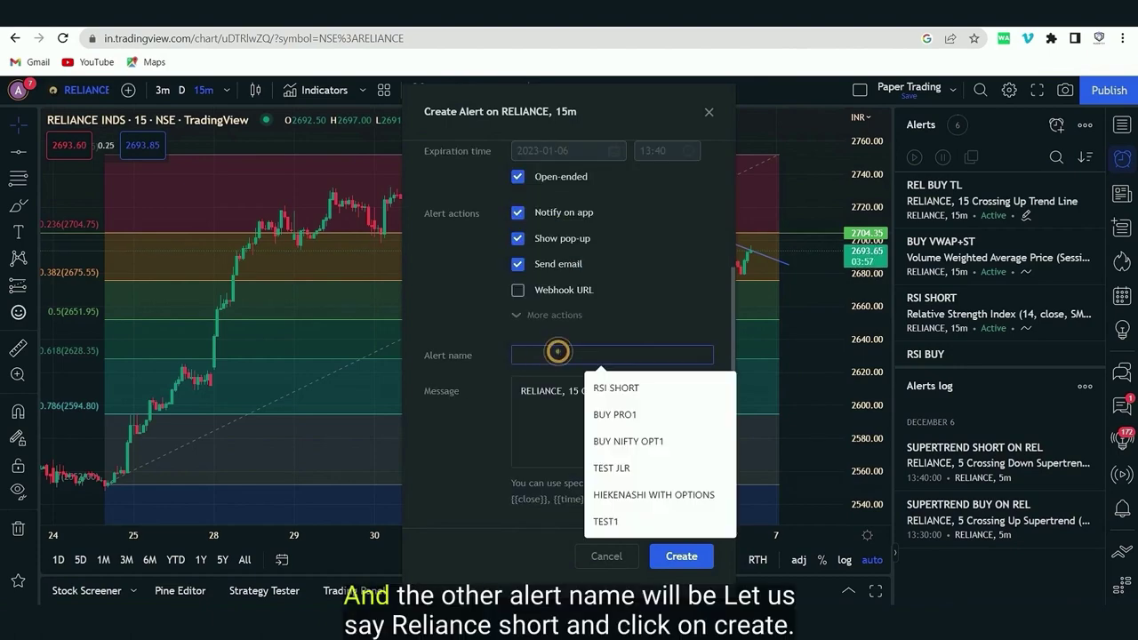
{"action": "type", "text": "REL SH"}
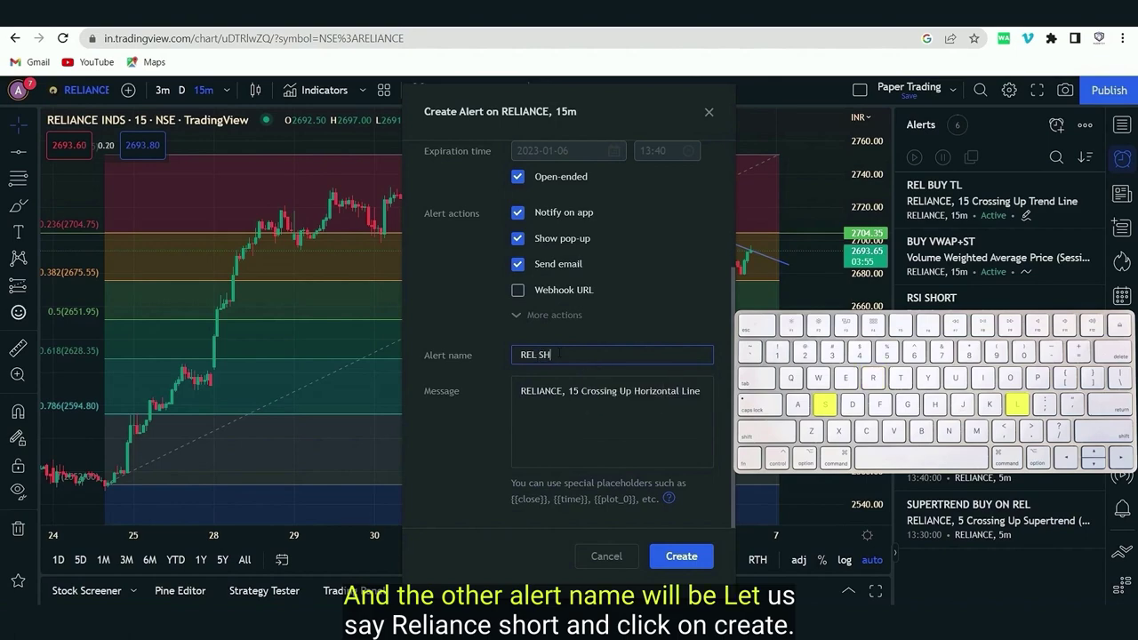
{"action": "type", "text": "ORT"}
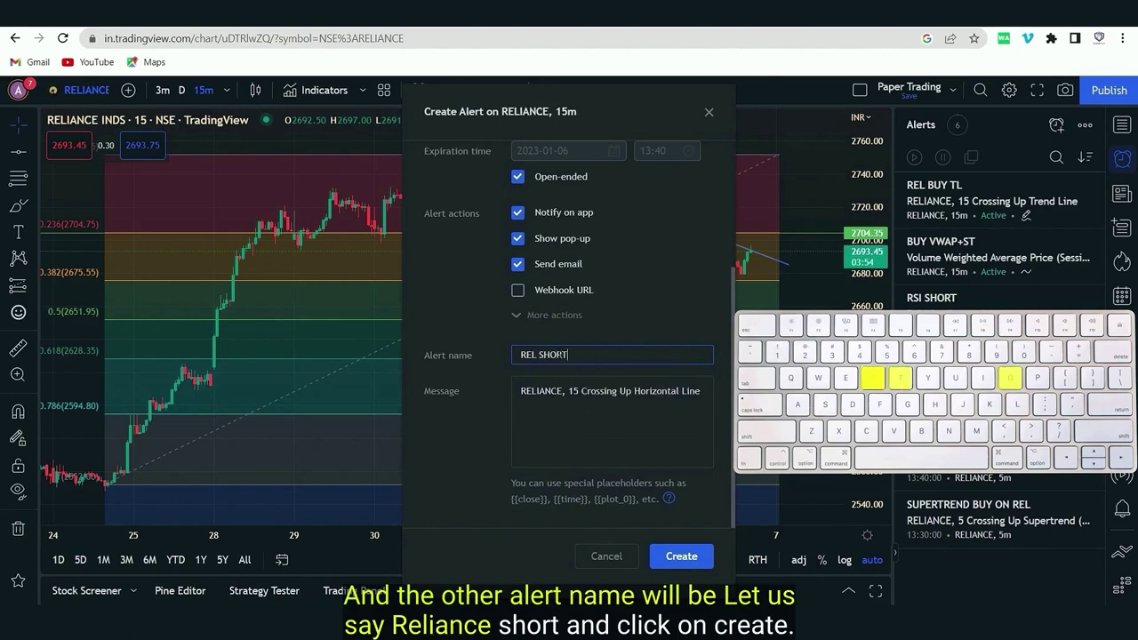
{"action": "left_click", "coordinate": [681, 557]}
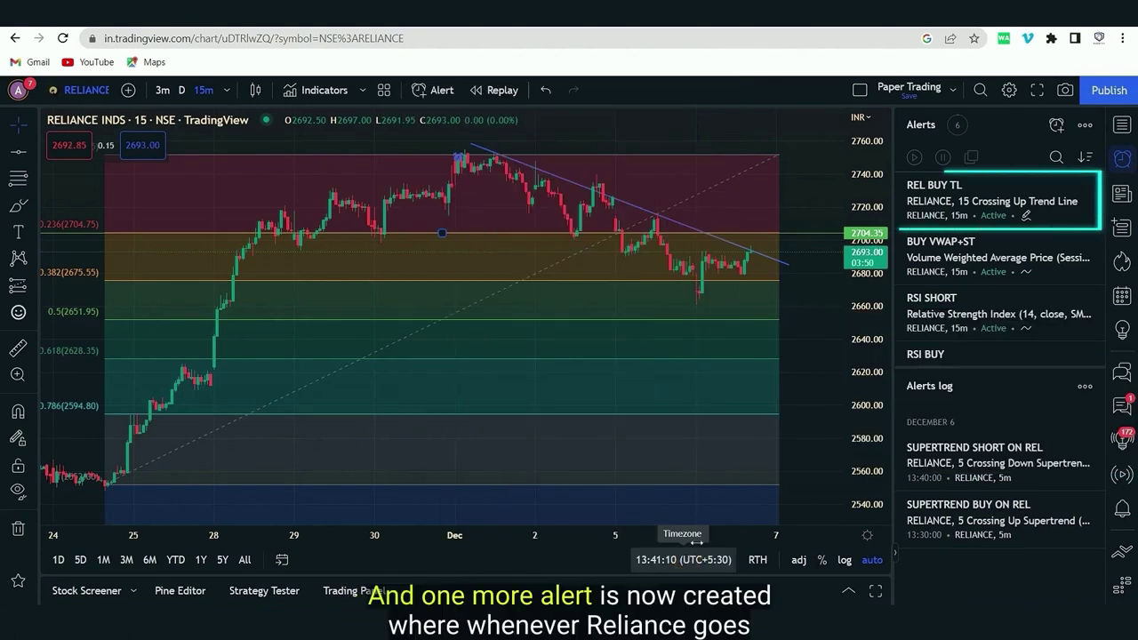
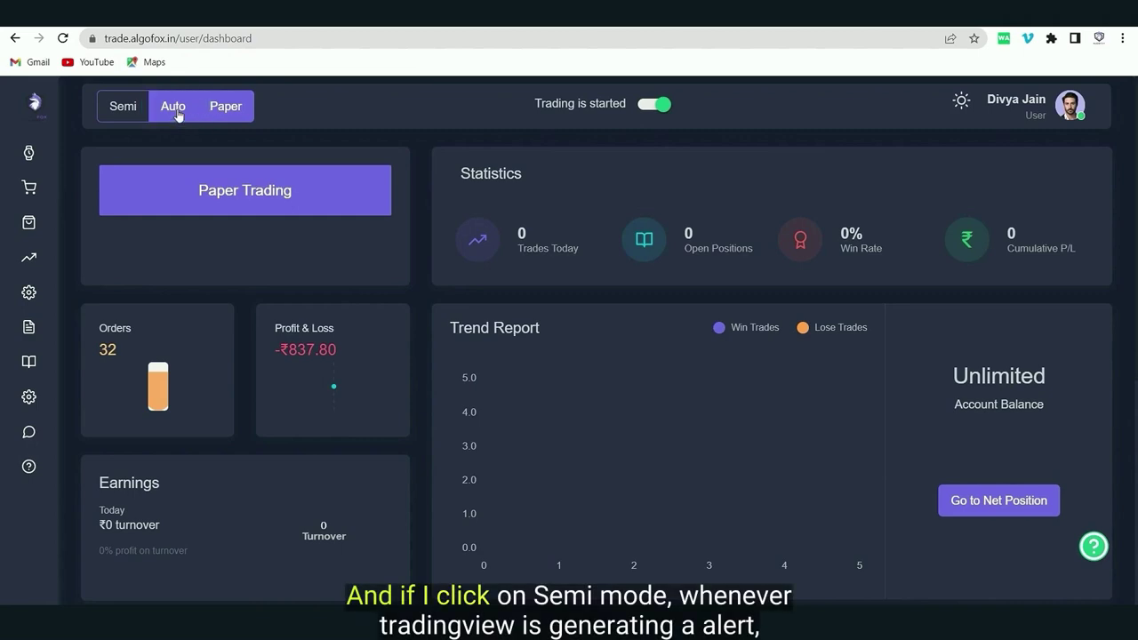
Step: Switch to the AlgoFox dashboard and try its Semi trading mode
{"action": "left_click", "coordinate": [123, 112]}
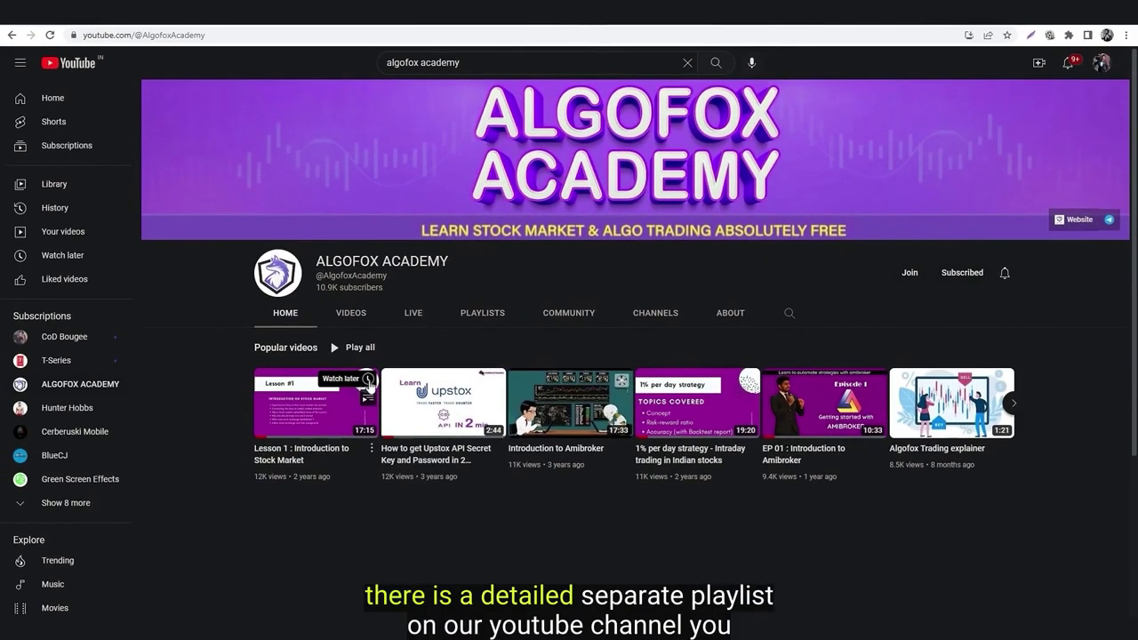
Step: Switch to YouTube and browse the playlists of the ALGOFOX ACADEMY channel
{"action": "left_click", "coordinate": [483, 313]}
{"action": "scroll", "coordinate": [537, 350], "scroll_direction": "down", "scroll_amount": 1}
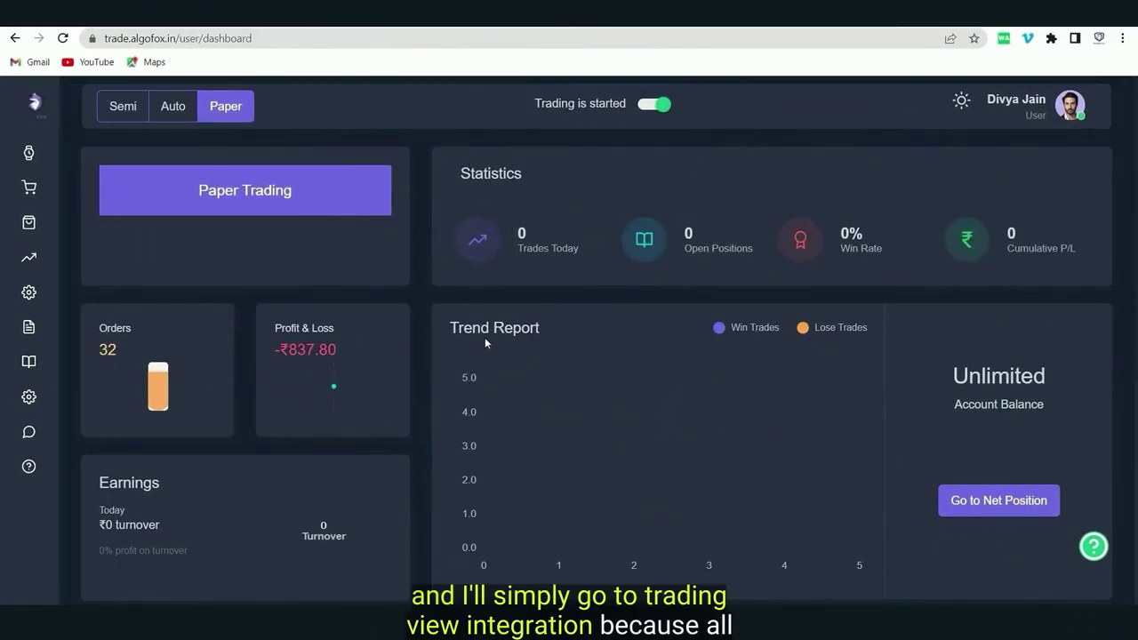
Step: Open the keys in AlgoFox's trade settings and copy the TradingView Conditional Alert Data
{"action": "left_click", "coordinate": [35, 396]}
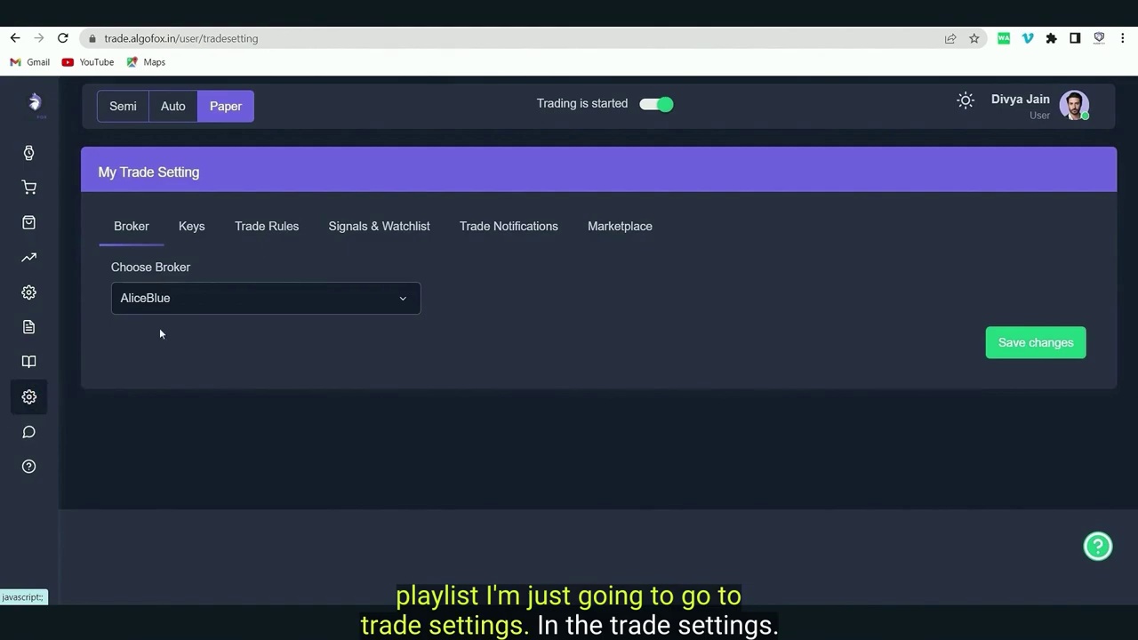
{"action": "left_click", "coordinate": [191, 228]}
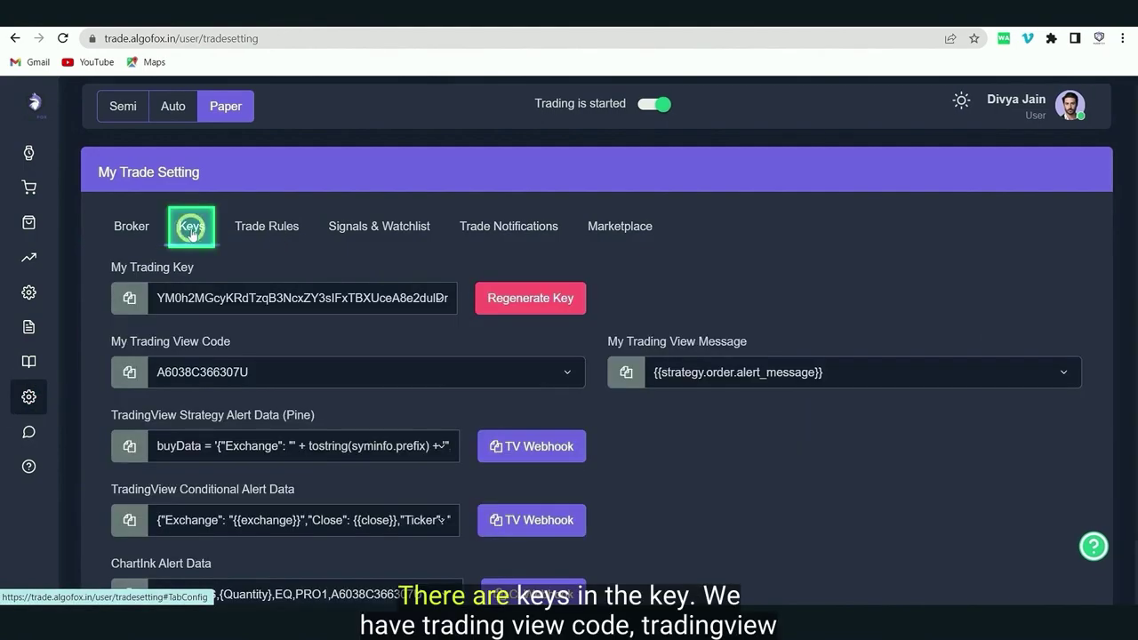
{"action": "scroll", "coordinate": [124, 337], "scroll_direction": "down", "scroll_amount": 1}
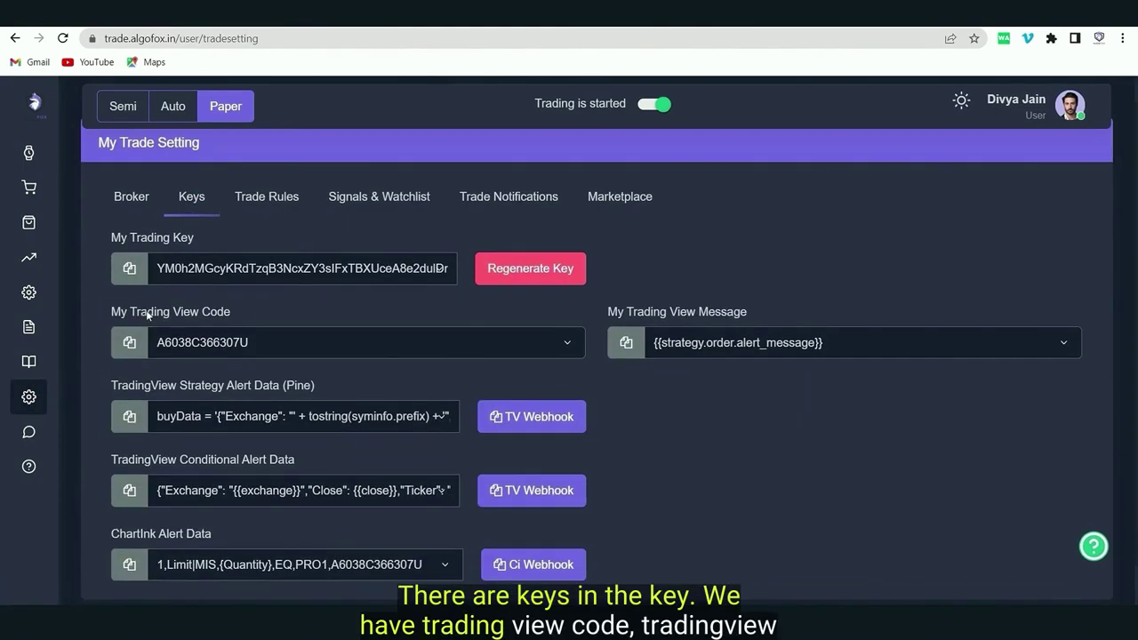
{"action": "triple_click", "coordinate": [148, 313]}
{"action": "triple_click", "coordinate": [291, 388]}
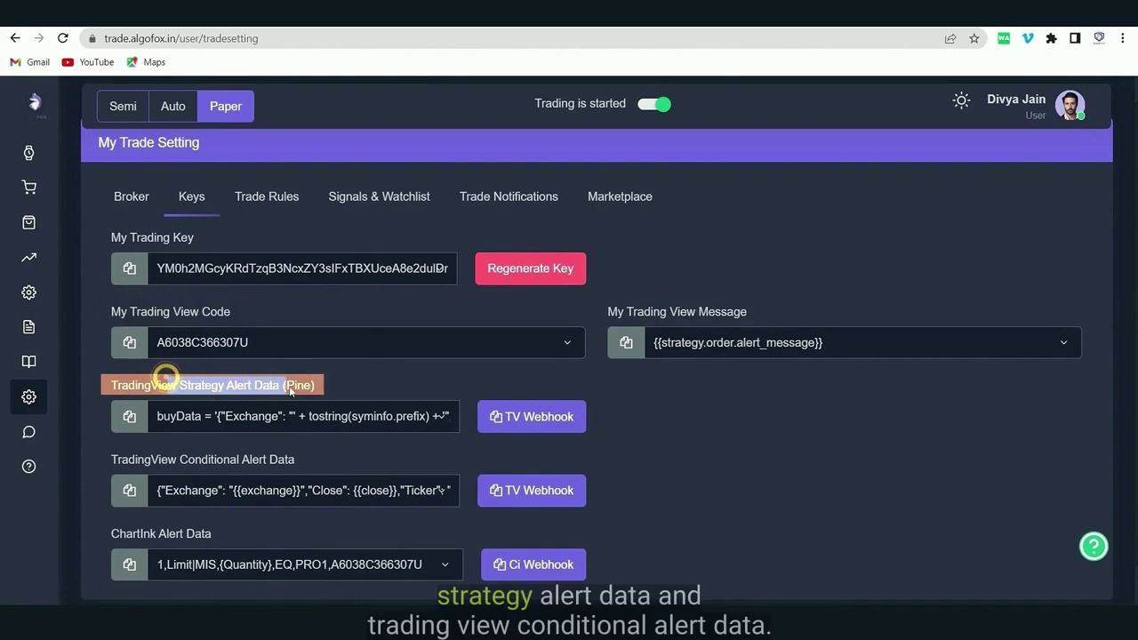
{"action": "triple_click", "coordinate": [272, 462]}
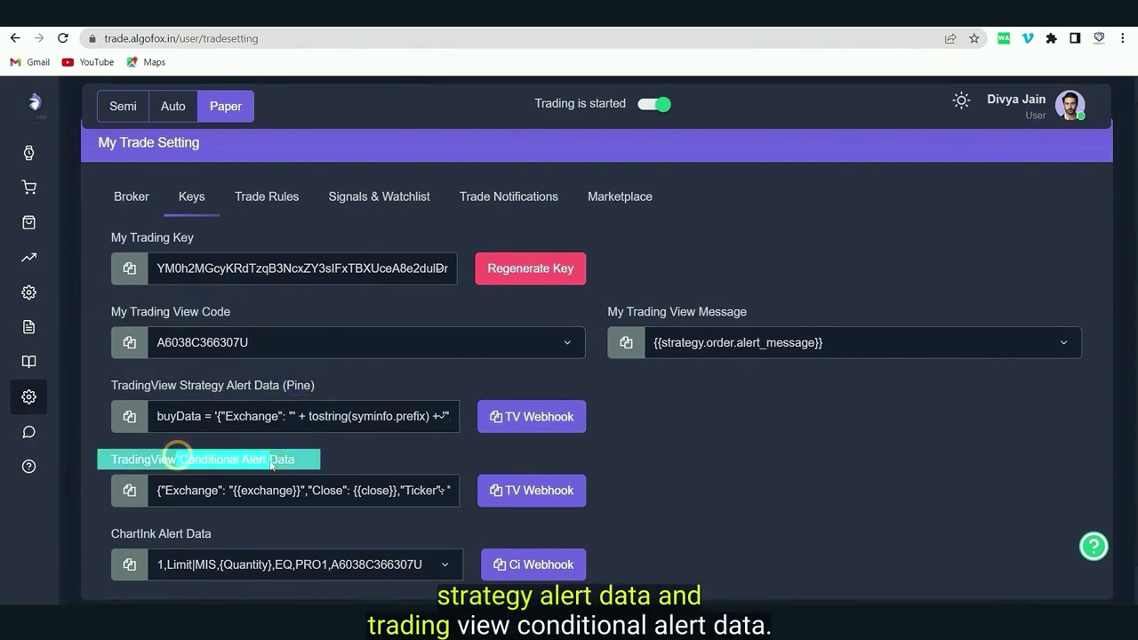
{"action": "left_click", "coordinate": [305, 462]}
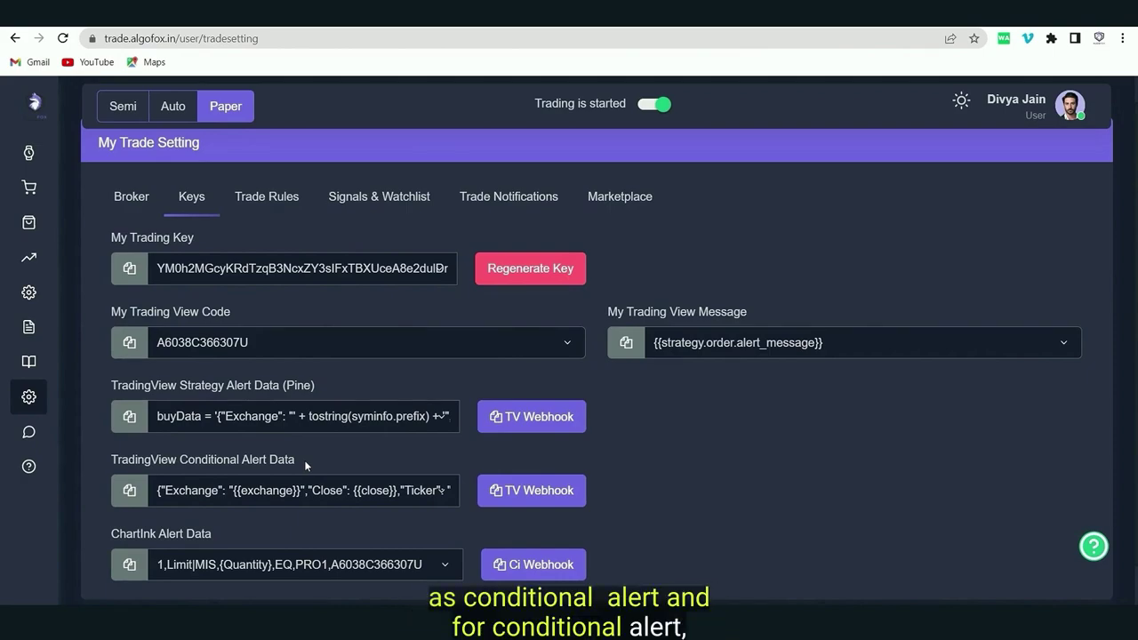
{"action": "left_click", "coordinate": [129, 490]}
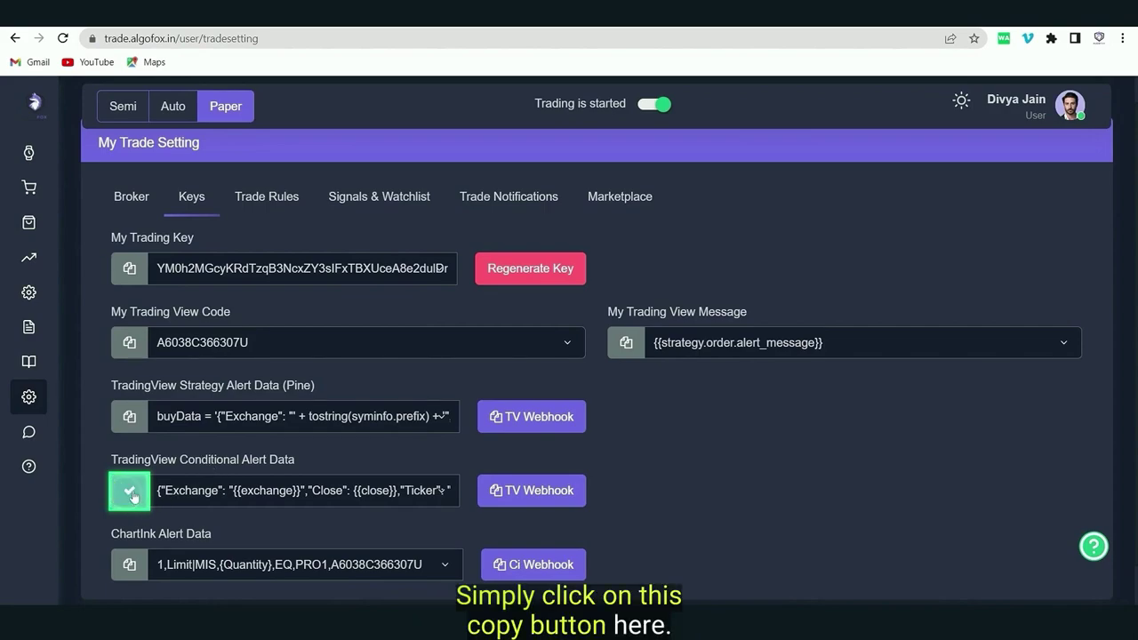
{"action": "left_click", "coordinate": [129, 496]}
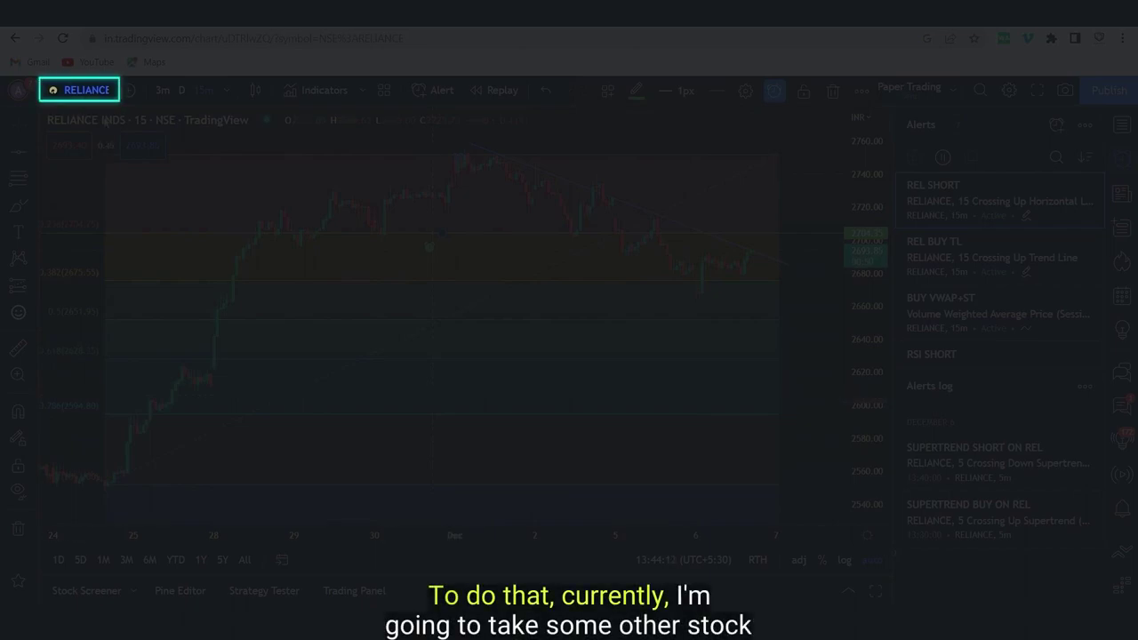
Step: Switch to TradingView and change the chart symbol to DLF on NSE
{"action": "left_click", "coordinate": [104, 91]}
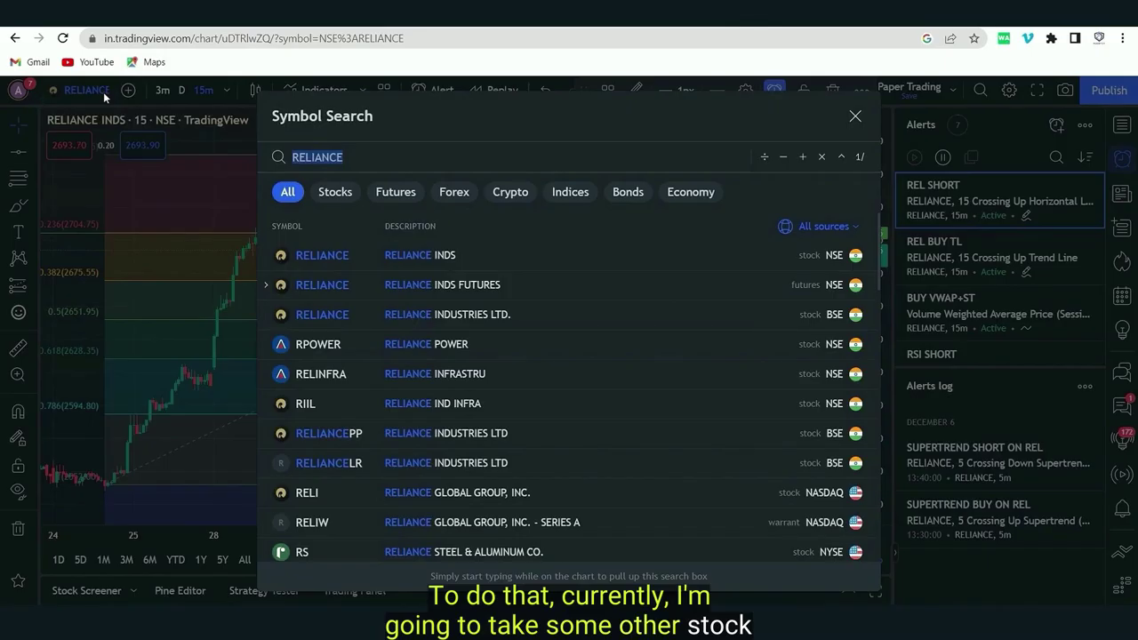
{"action": "type", "text": "DLF"}
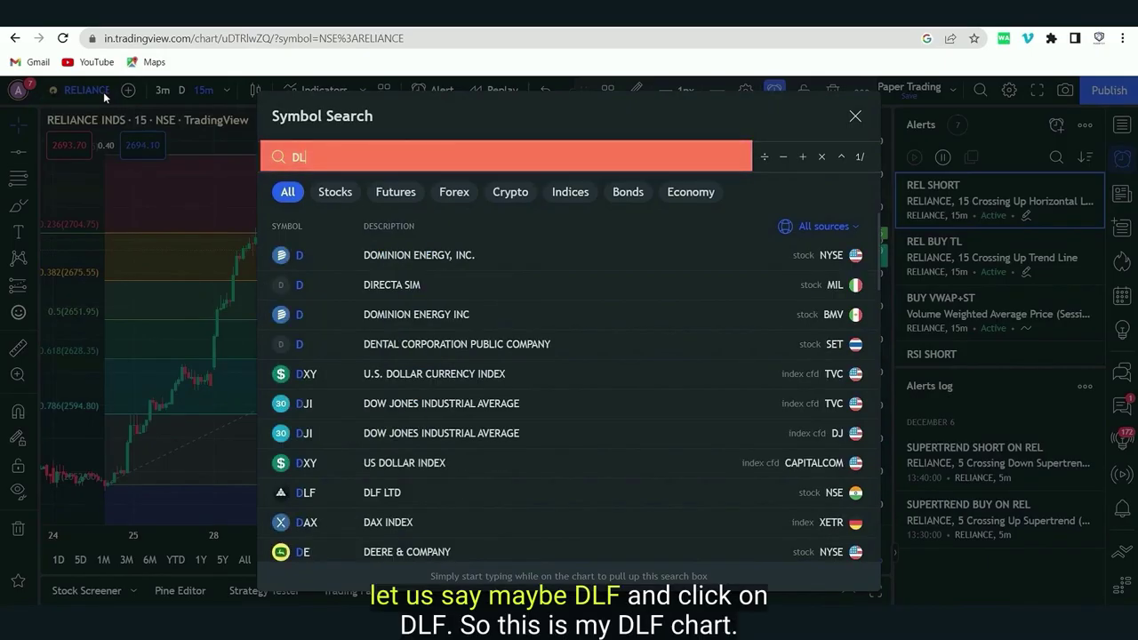
{"action": "left_click", "coordinate": [355, 254]}
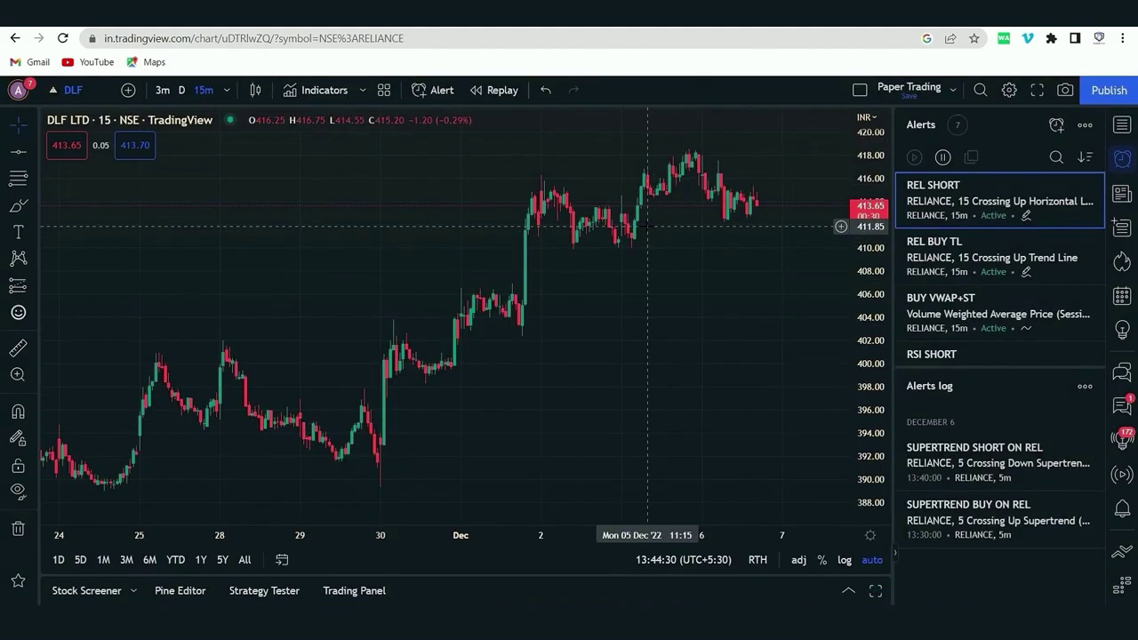
Step: Place a horizontal line on the DLF chart and move it to about 413.45
{"action": "left_click", "coordinate": [18, 152]}
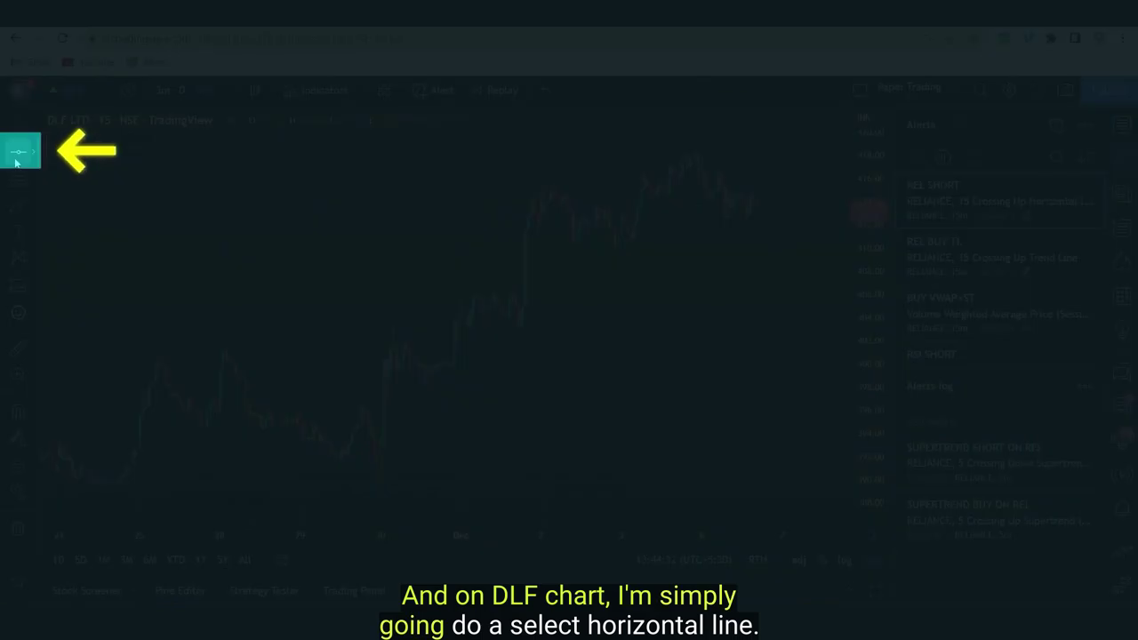
{"action": "left_click", "coordinate": [444, 252]}
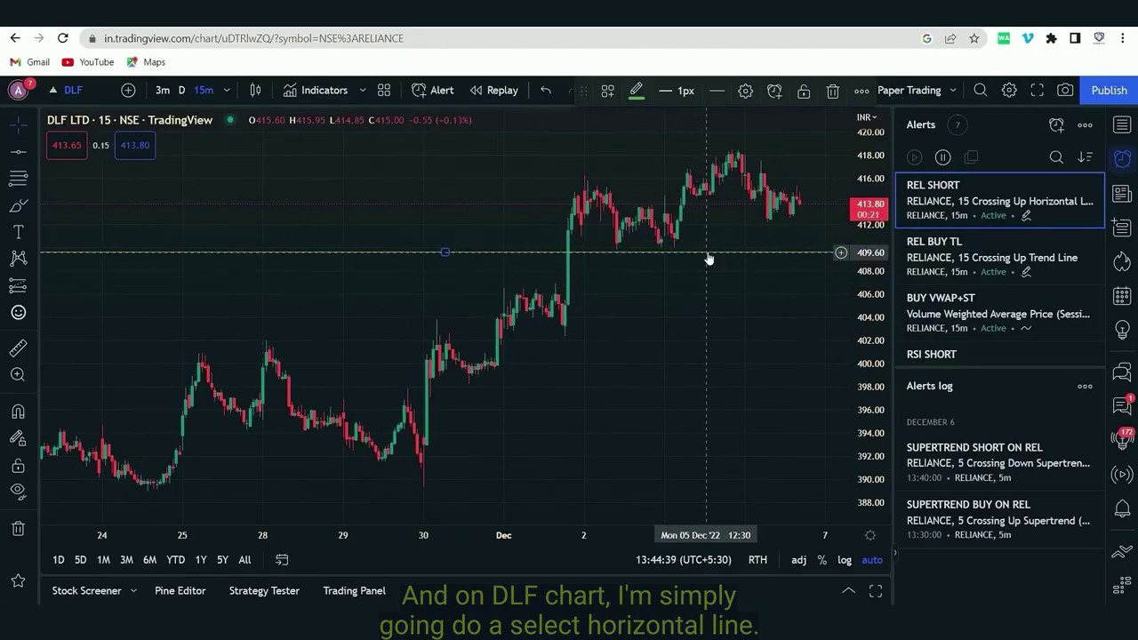
{"action": "left_click_drag", "start_coordinate": [709, 258], "coordinate": [715, 208]}
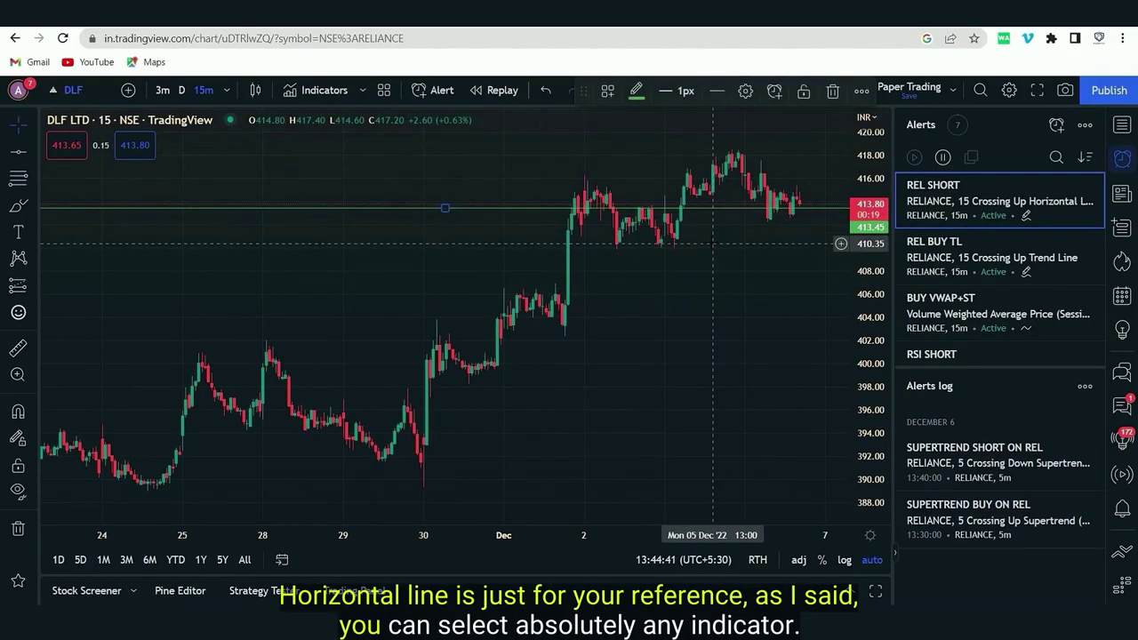
Step: Start an alert on the DLF horizontal line and set its condition to Crossing Down Horizontal Line
{"action": "scroll", "coordinate": [716, 252], "scroll_direction": "right", "scroll_amount": 3}
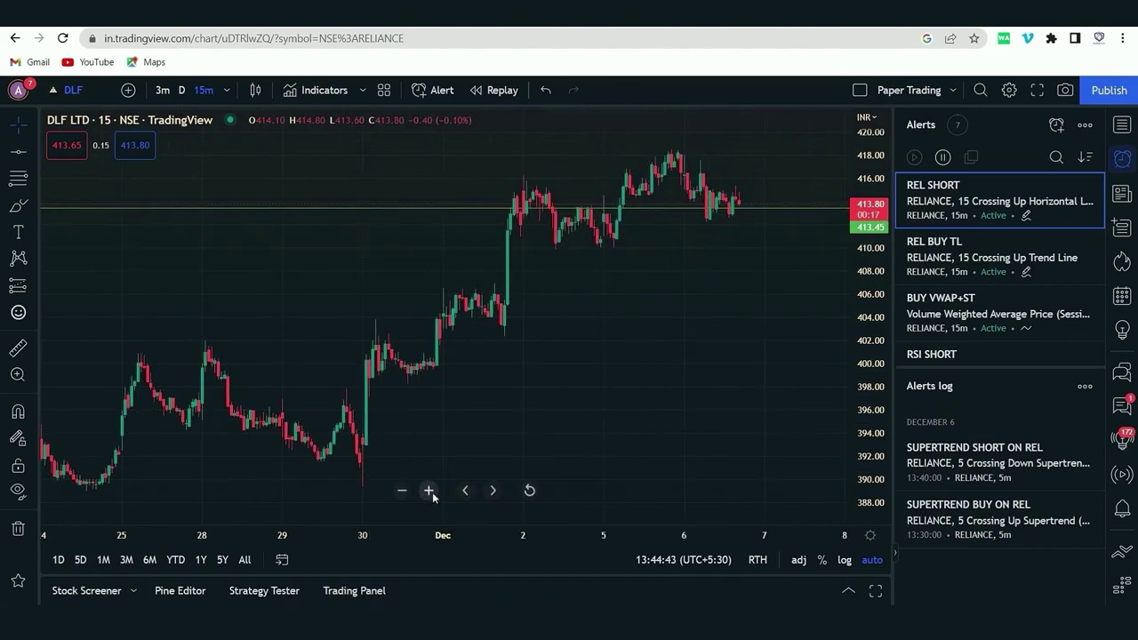
{"action": "left_click", "coordinate": [429, 490]}
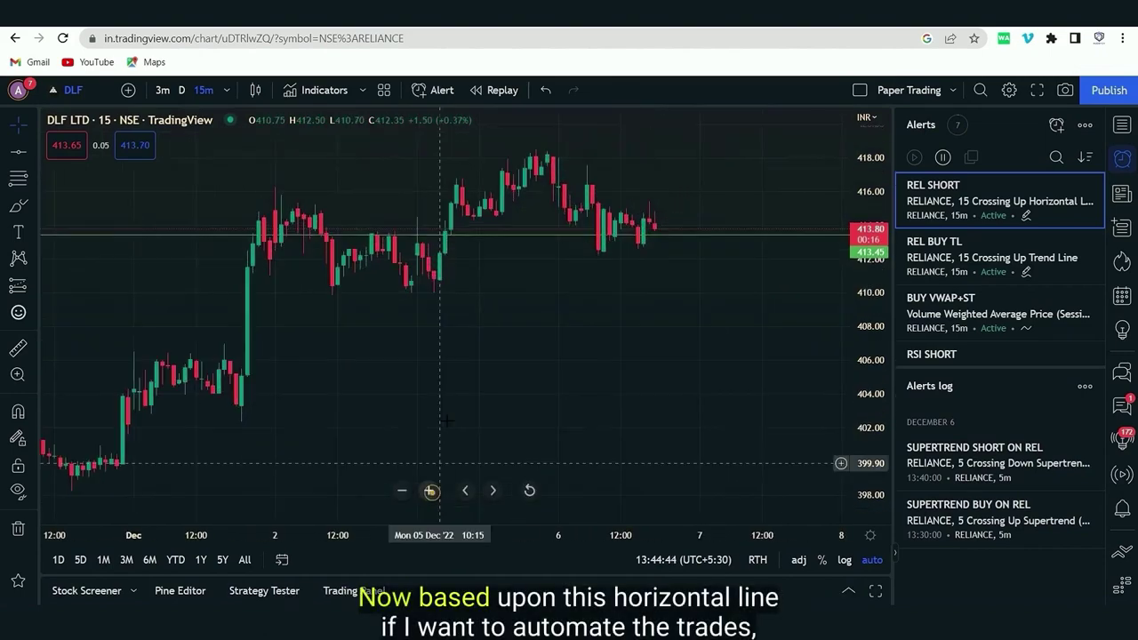
{"action": "left_click", "coordinate": [538, 235]}
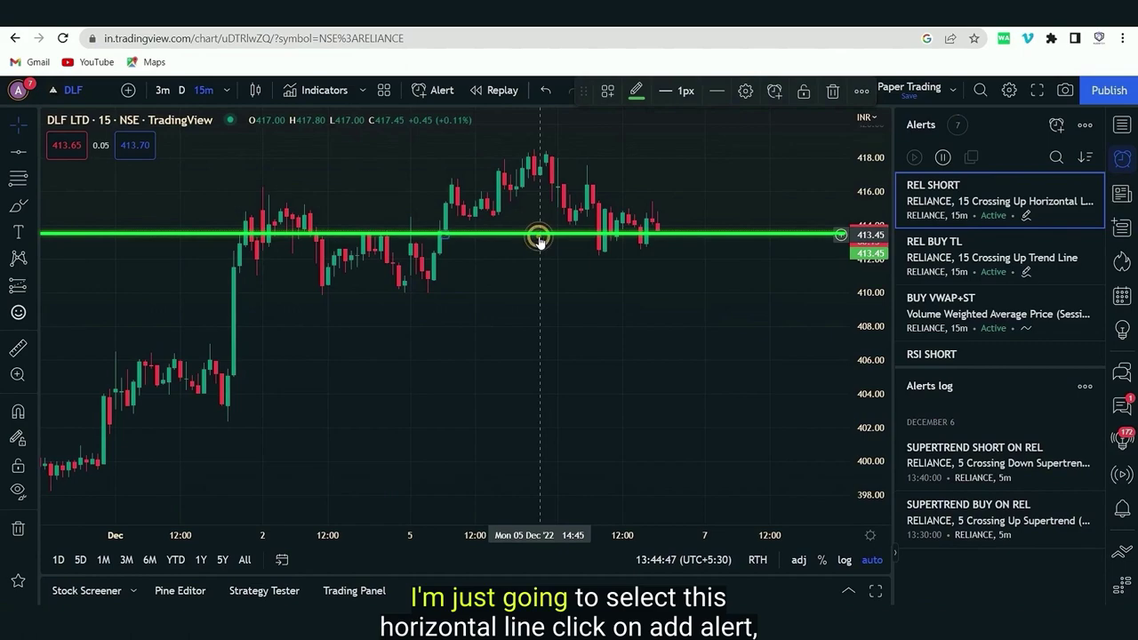
{"action": "left_click", "coordinate": [773, 89]}
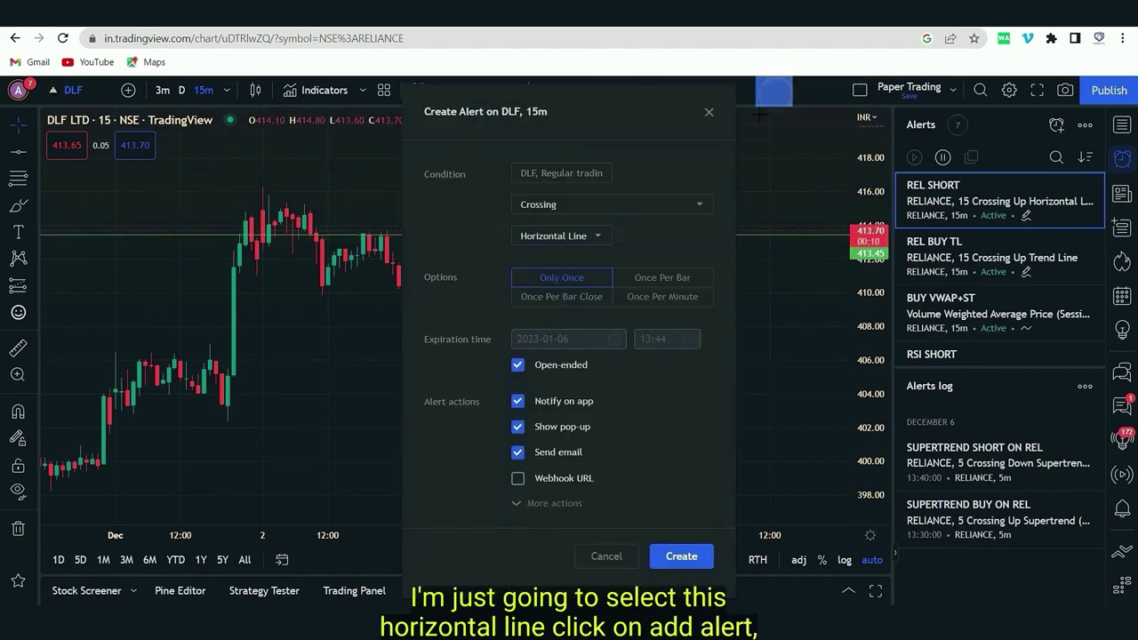
{"action": "left_click", "coordinate": [559, 206]}
{"action": "left_click", "coordinate": [560, 251]}
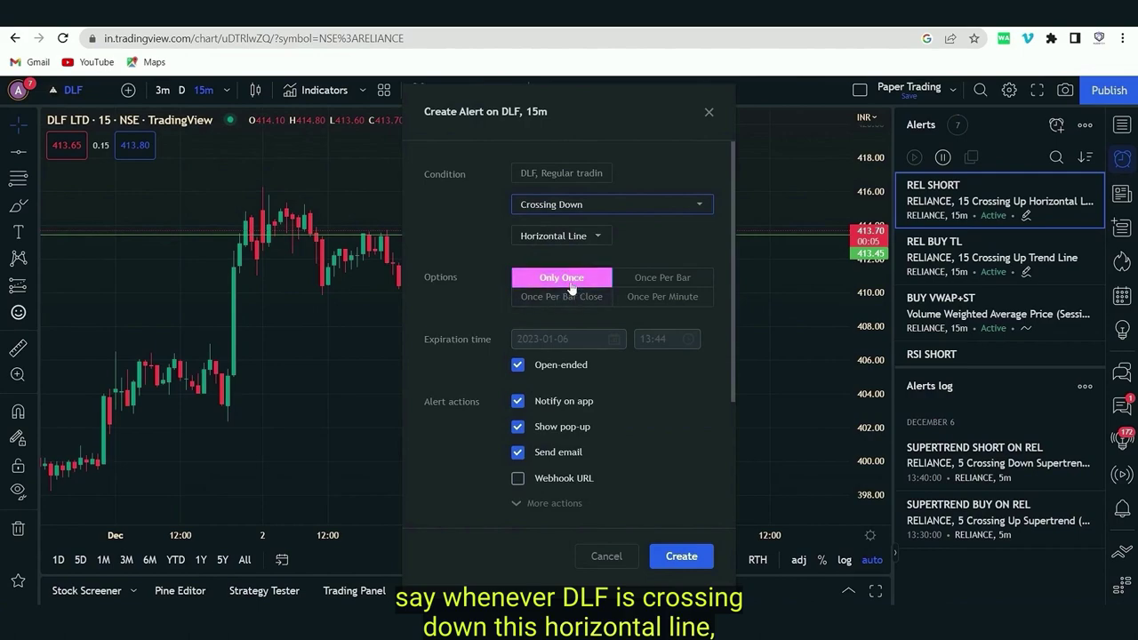
Step: Dismiss the SUPERTREND BUY ON REL alert pop-up and enable the Webhook URL action in the DLF alert
{"action": "scroll", "coordinate": [727, 262], "scroll_direction": "down", "scroll_amount": 1}
{"action": "left_click_drag", "start_coordinate": [727, 263], "coordinate": [731, 316]}
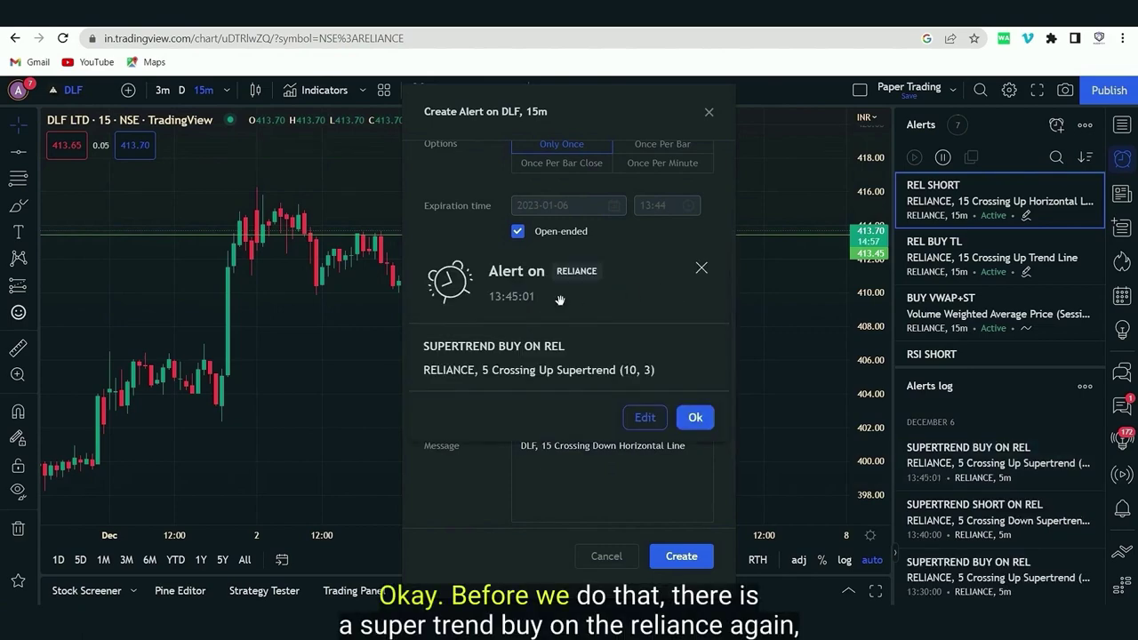
{"action": "left_click", "coordinate": [685, 417]}
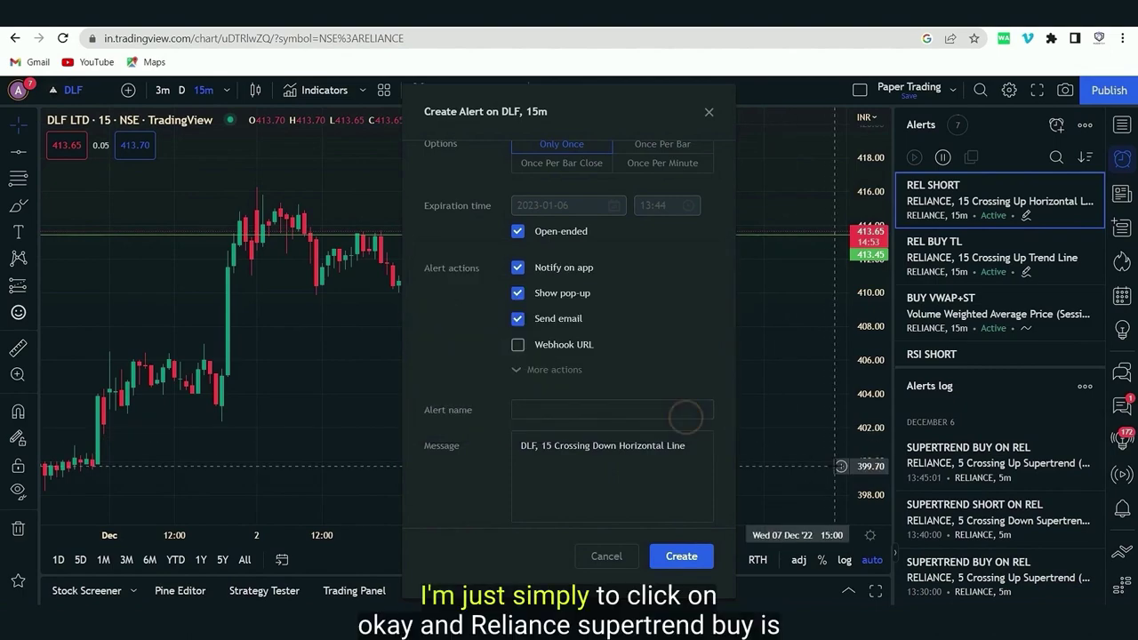
{"action": "mouse_move", "coordinate": [951, 460]}
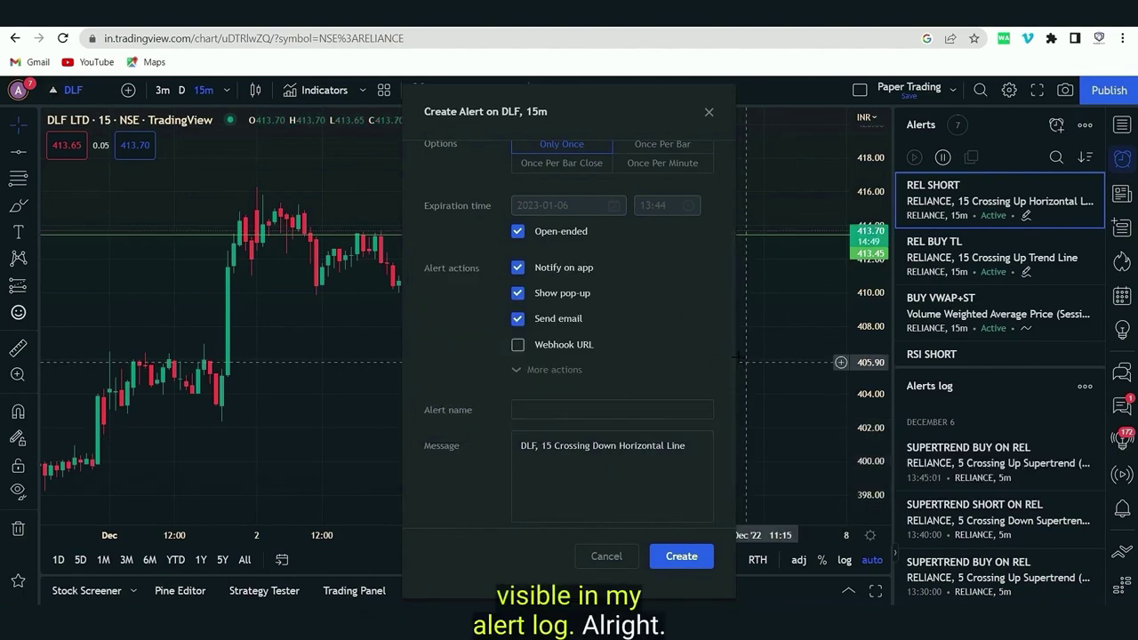
{"action": "left_click_drag", "start_coordinate": [733, 355], "coordinate": [731, 319]}
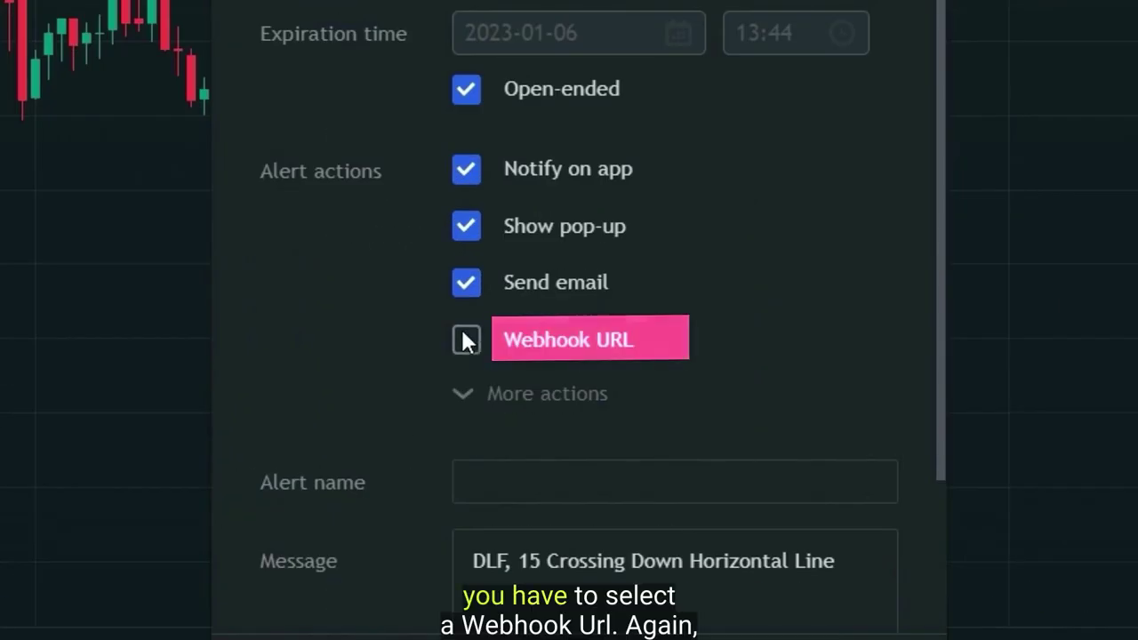
{"action": "left_click", "coordinate": [461, 333]}
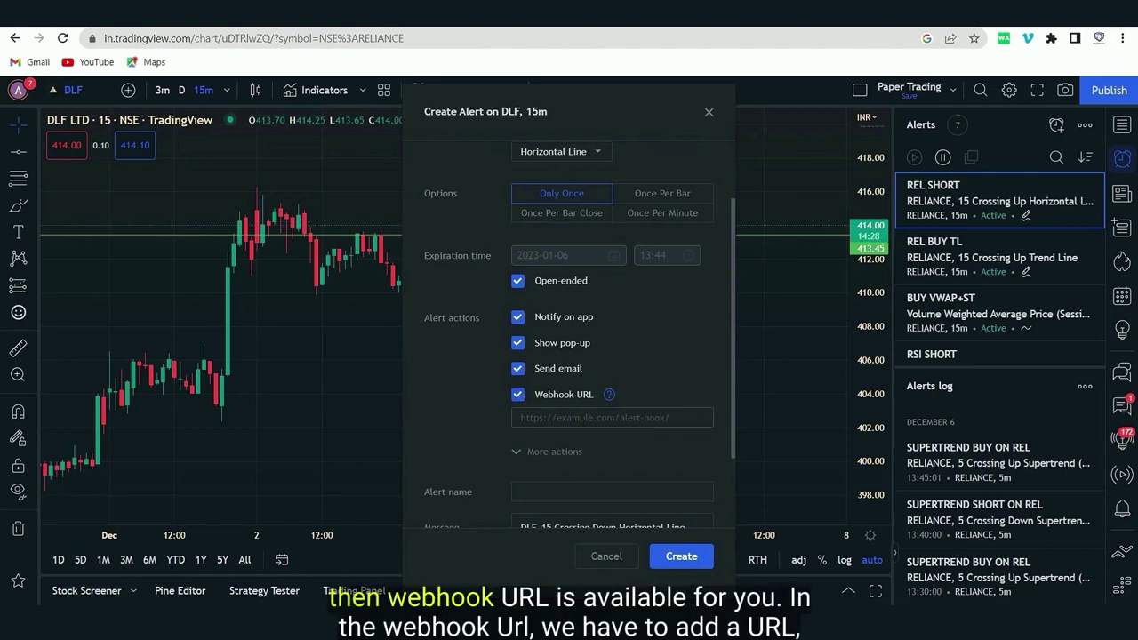
{"action": "left_click", "coordinate": [593, 417]}
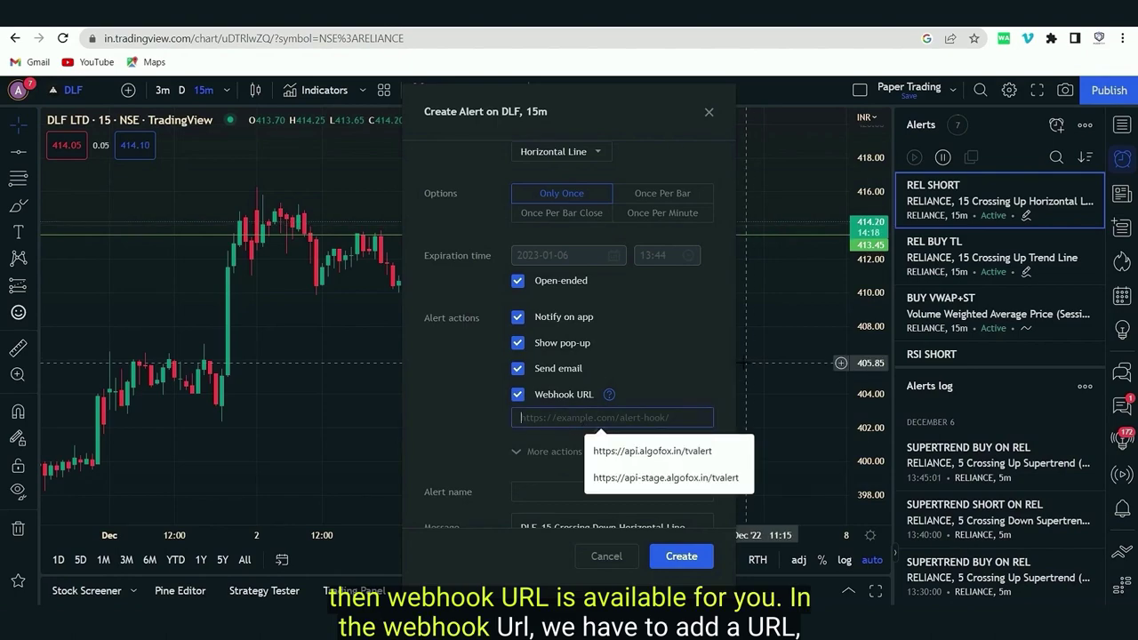
Step: Replace the DLF alert's message with the copied conditional alert data, including the account's TradingView code
{"action": "scroll", "coordinate": [734, 364], "scroll_direction": "down", "scroll_amount": 2}
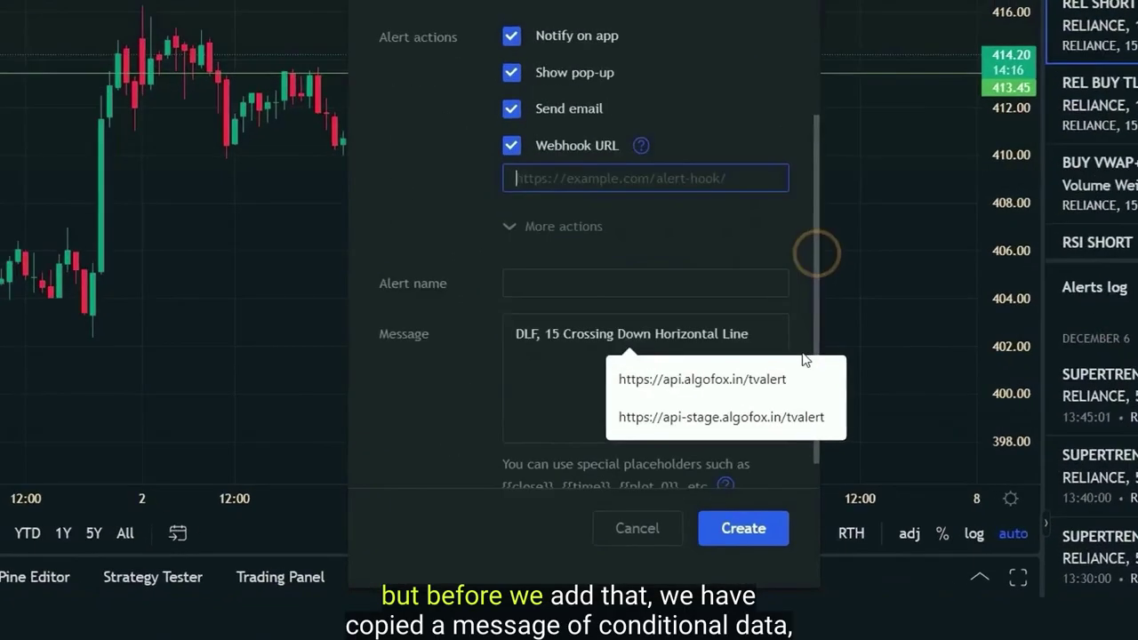
{"action": "left_click", "coordinate": [744, 234]}
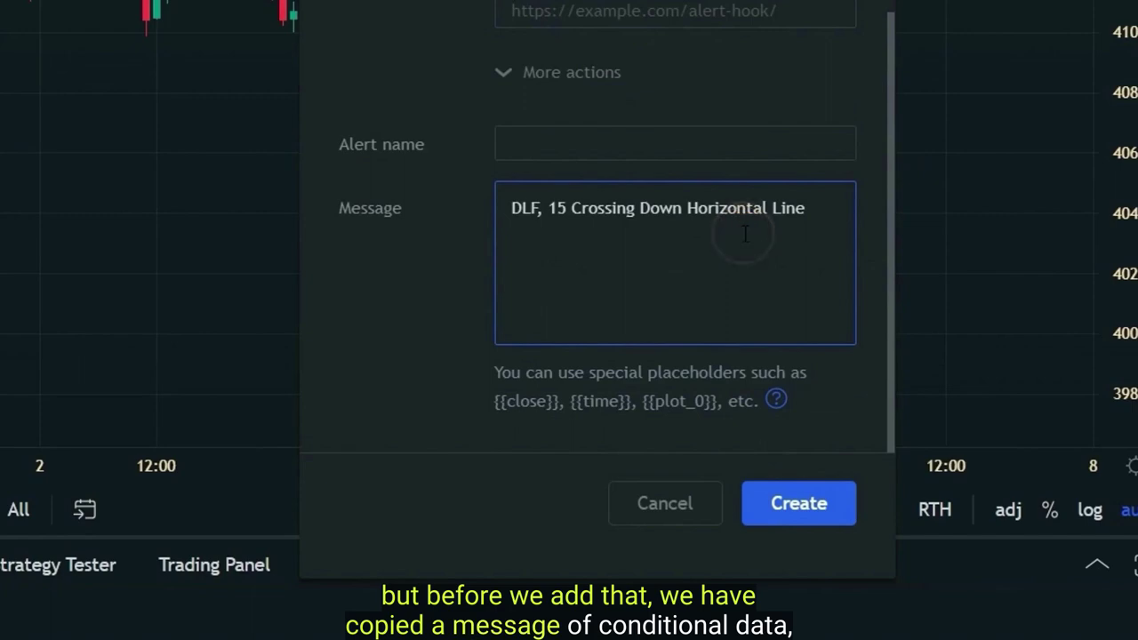
{"action": "key", "text": "ctrl+a"}
{"action": "key", "text": "BackSpace"}
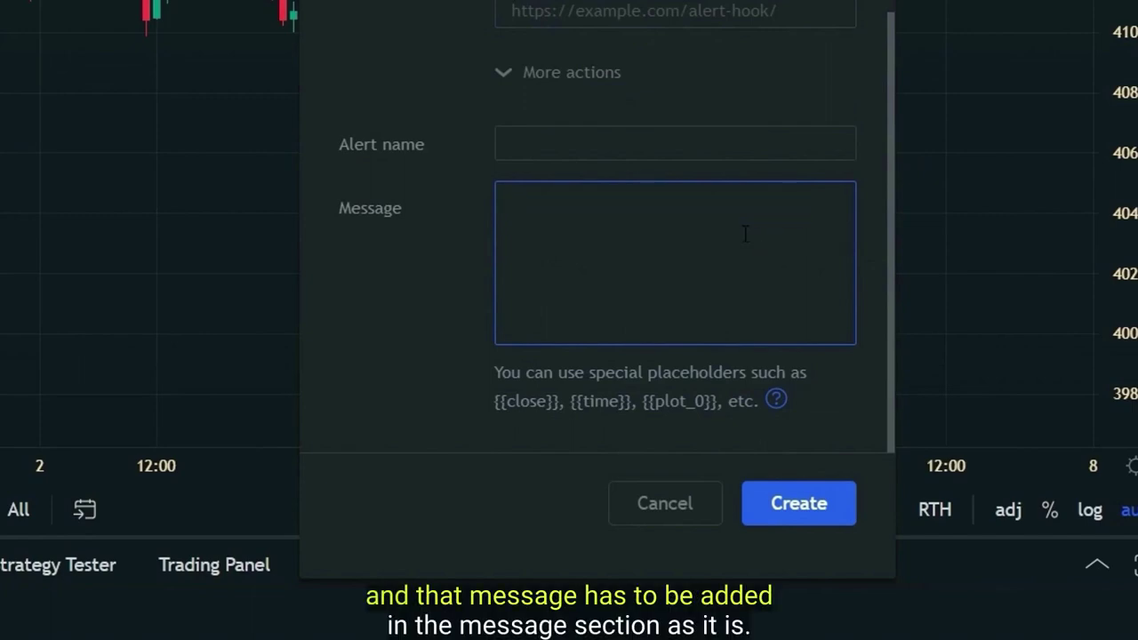
{"action": "key", "text": "ctrl+v"}
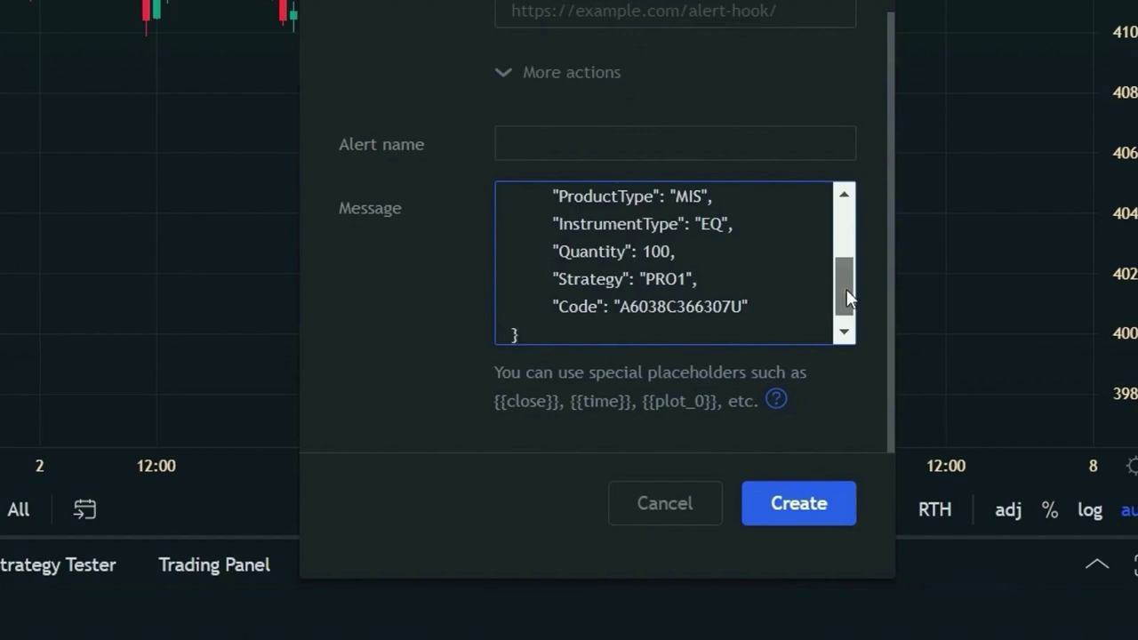
{"action": "mouse_move", "coordinate": [846, 289]}
{"action": "left_mouse_down"}
{"action": "mouse_move", "coordinate": [849, 223]}
{"action": "mouse_move", "coordinate": [849, 317]}
{"action": "mouse_move", "coordinate": [846, 235]}
{"action": "mouse_move", "coordinate": [844, 294]}
{"action": "left_mouse_up"}
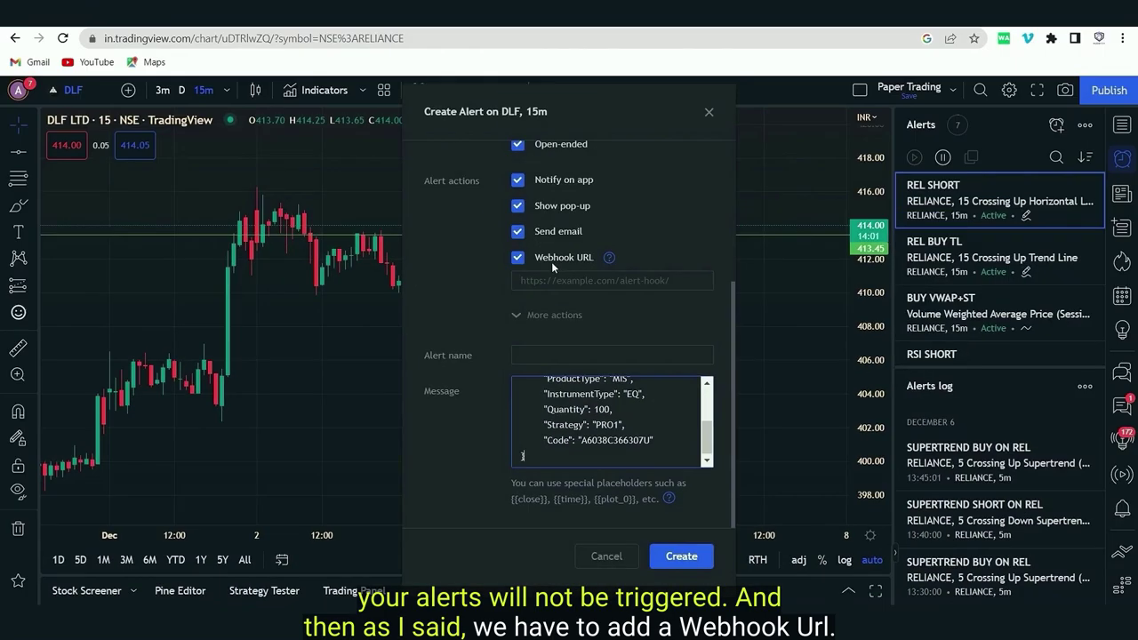
{"action": "left_click", "coordinate": [558, 278]}
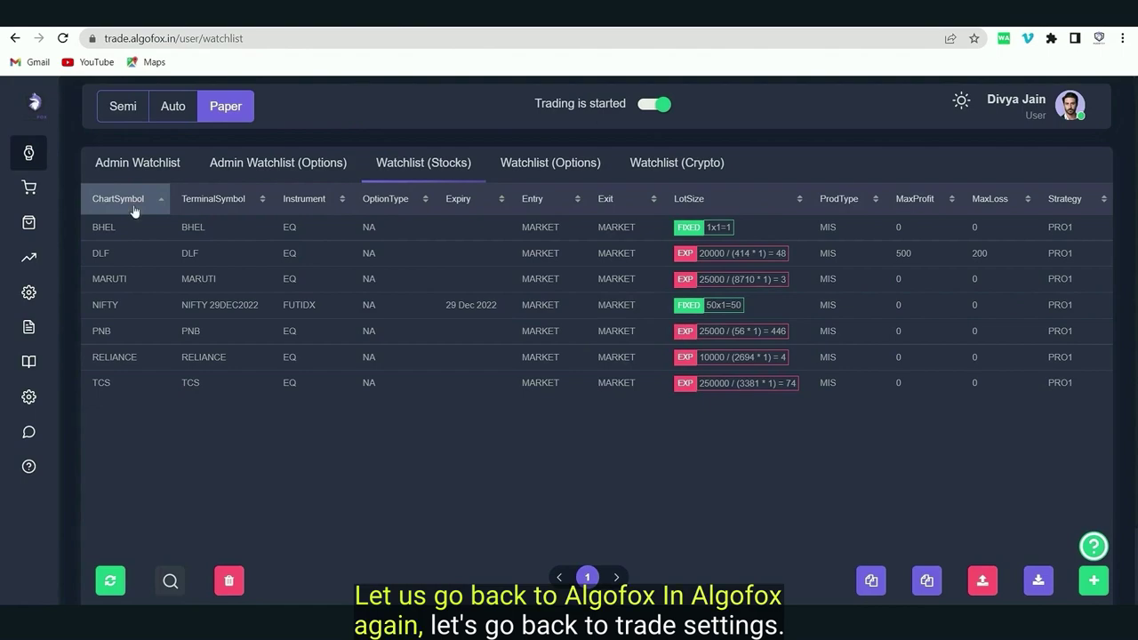
{"action": "left_click", "coordinate": [39, 395]}
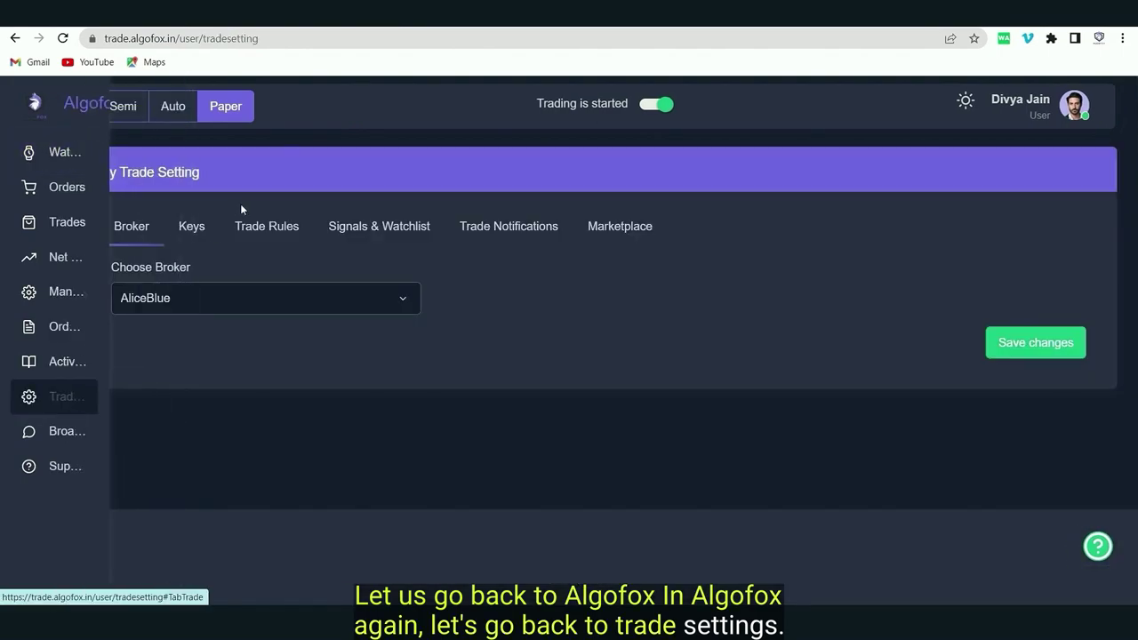
{"action": "left_click", "coordinate": [194, 226]}
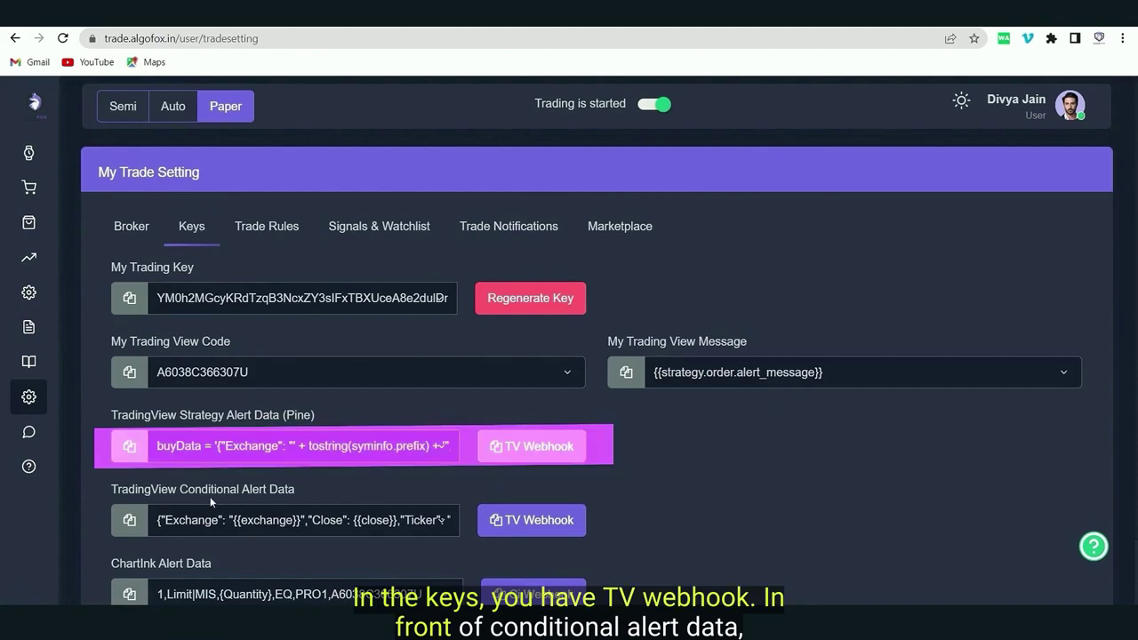
{"action": "left_click", "coordinate": [521, 526]}
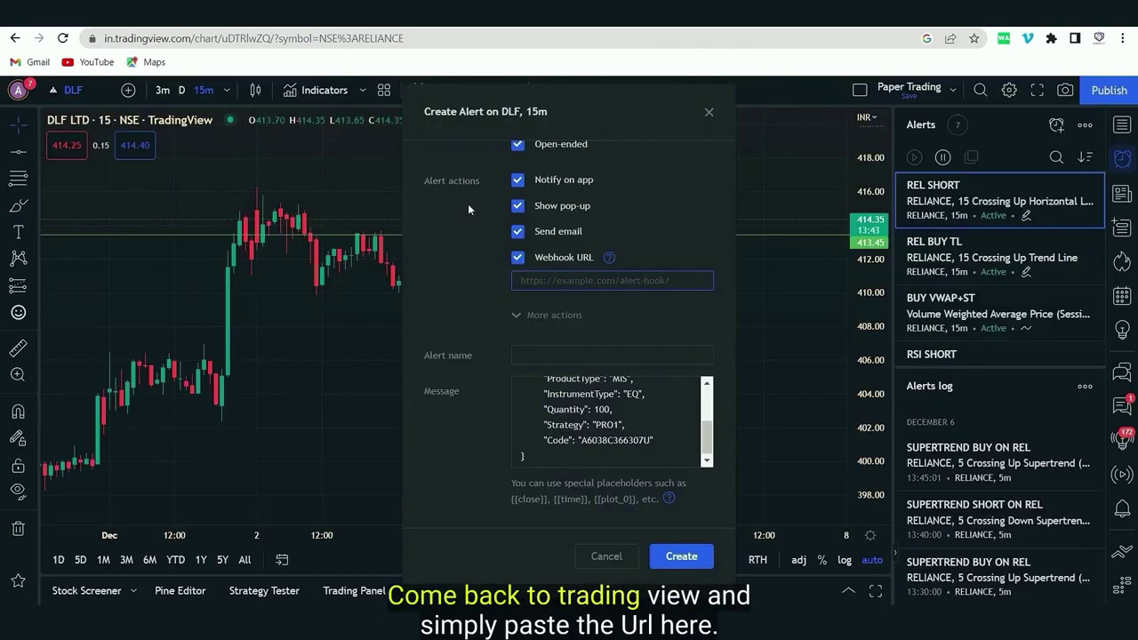
{"action": "left_click", "coordinate": [521, 280]}
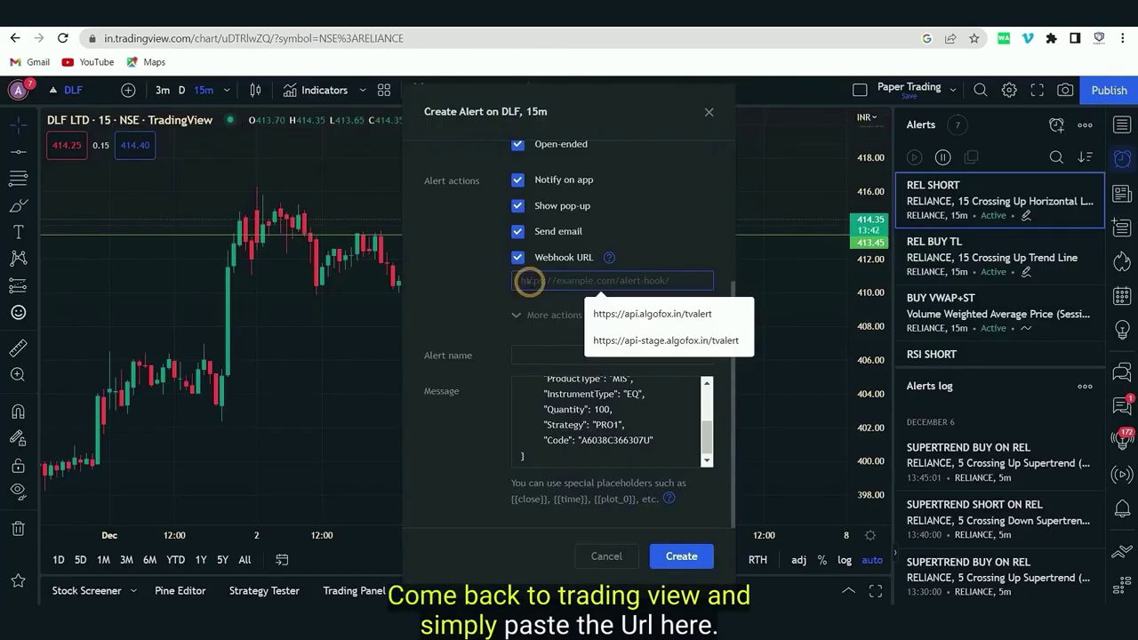
{"action": "left_click", "coordinate": [652, 313]}
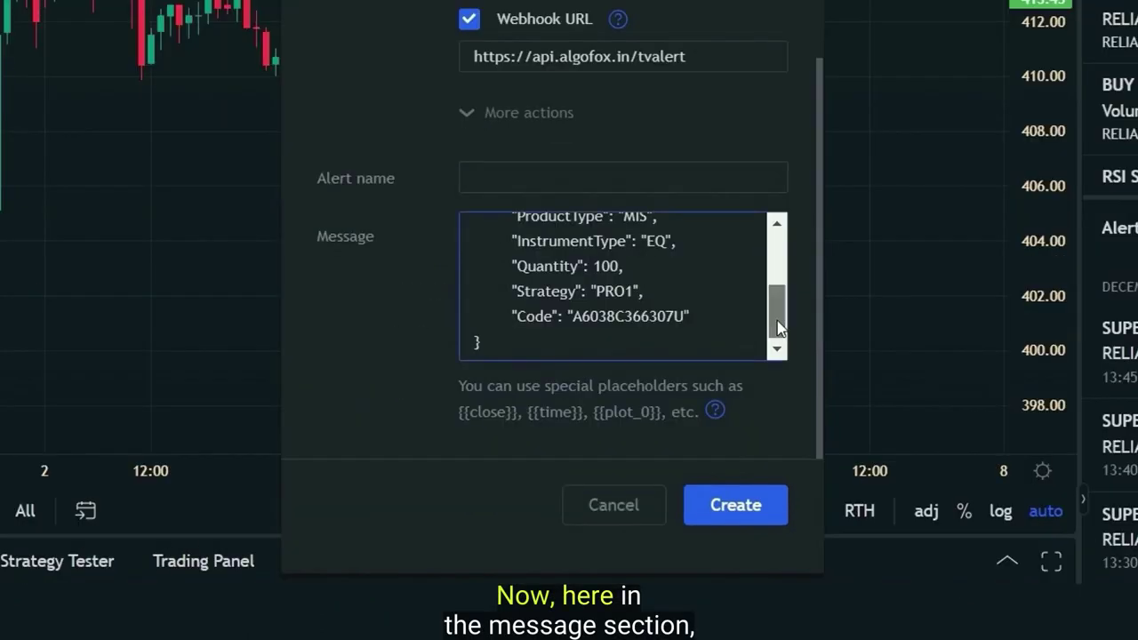
Step: Review the DLF alert's JSON message and crossing-down condition, and change the message's OrderType value to SHORT
{"action": "left_click_drag", "start_coordinate": [706, 441], "coordinate": [709, 417]}
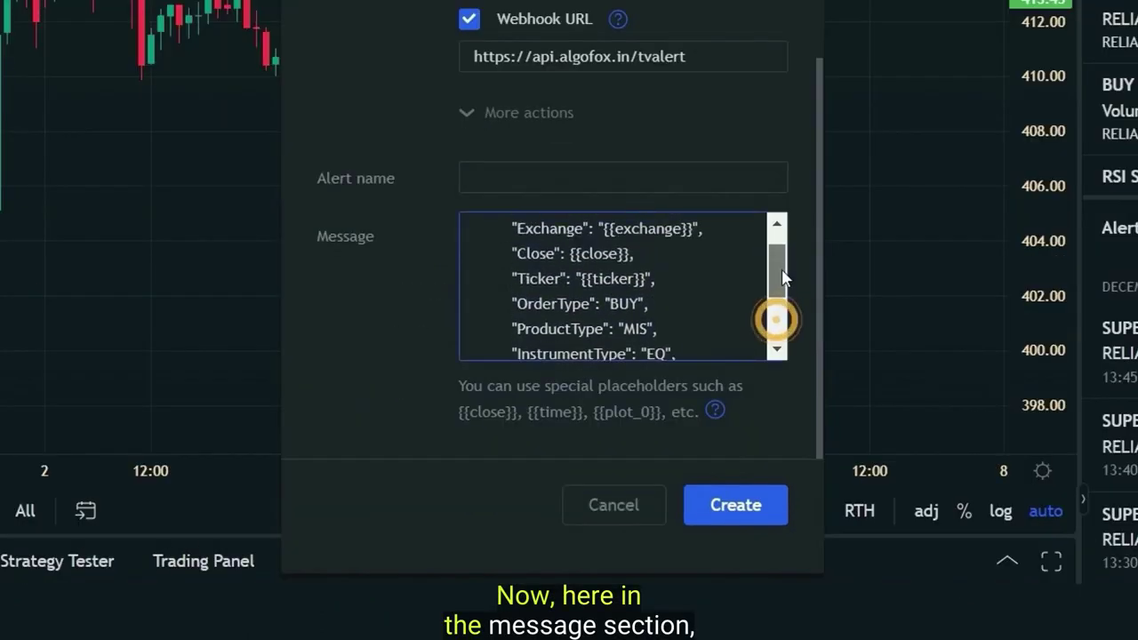
{"action": "mouse_move", "coordinate": [782, 278]}
{"action": "left_mouse_down"}
{"action": "mouse_move", "coordinate": [779, 245]}
{"action": "mouse_move", "coordinate": [776, 274]}
{"action": "left_mouse_up"}
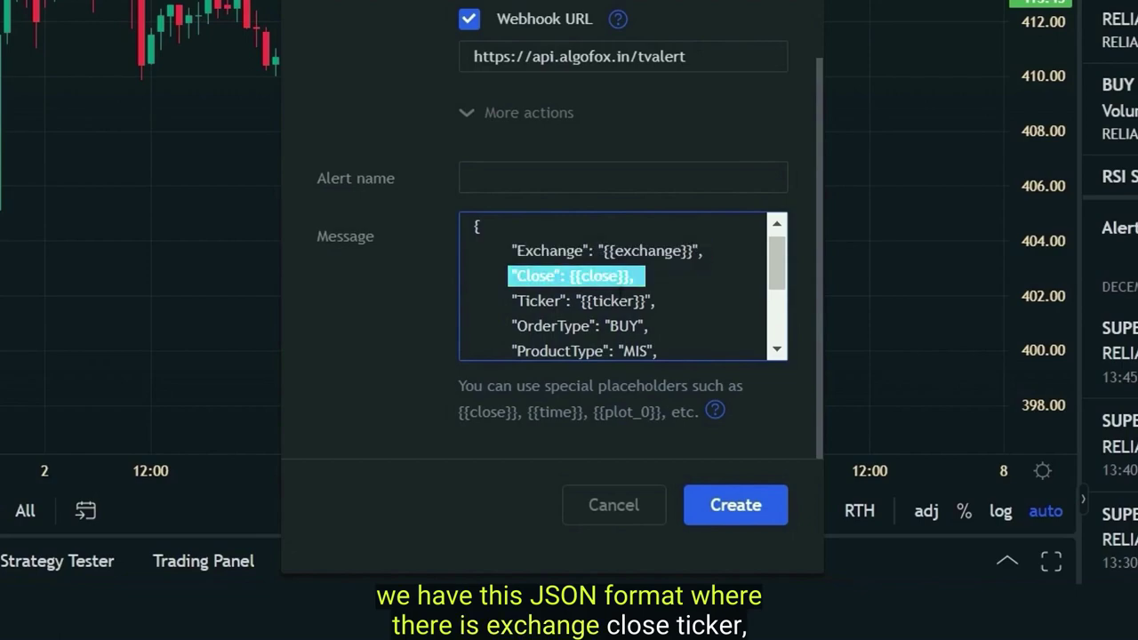
{"action": "left_click_drag", "start_coordinate": [774, 251], "coordinate": [774, 270]}
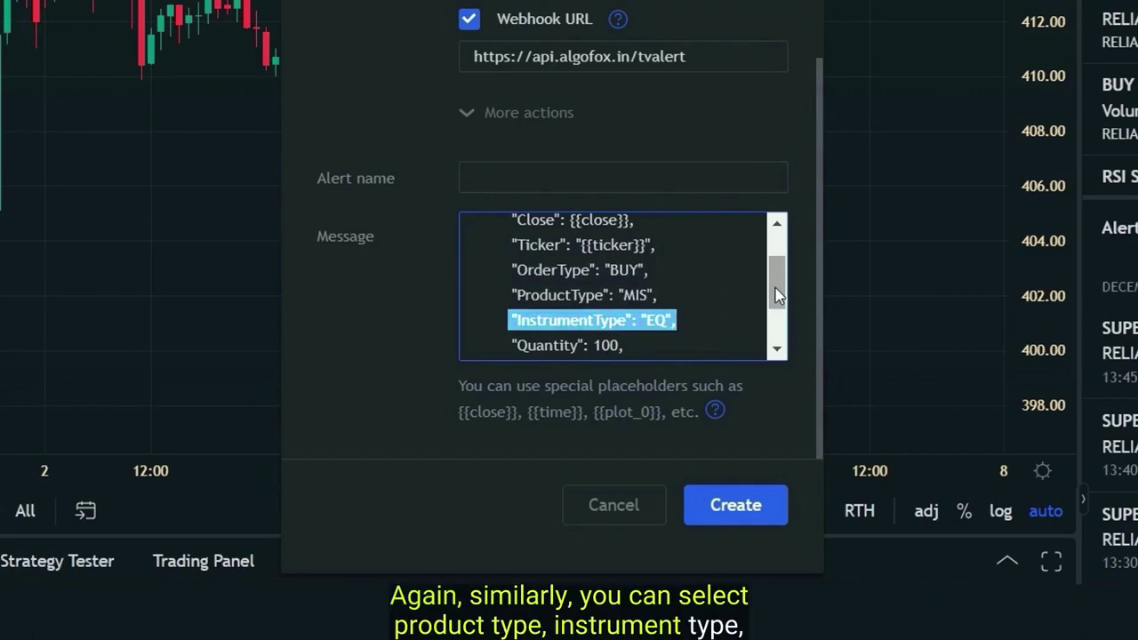
{"action": "left_click_drag", "start_coordinate": [774, 286], "coordinate": [780, 320]}
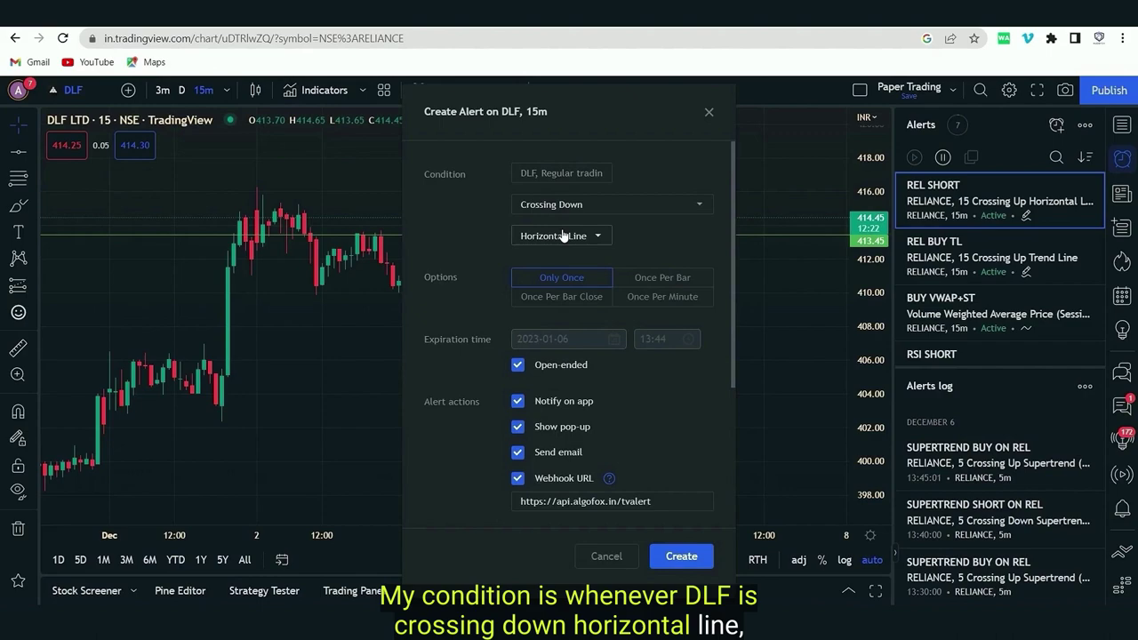
{"action": "left_click_drag", "start_coordinate": [734, 227], "coordinate": [750, 391]}
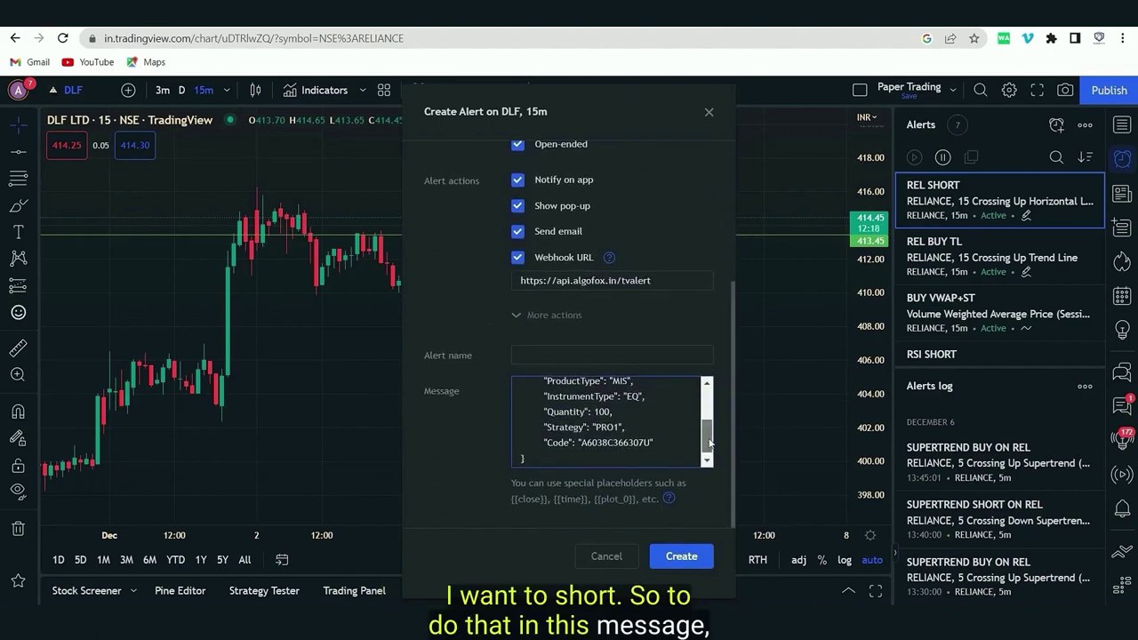
{"action": "left_click_drag", "start_coordinate": [710, 442], "coordinate": [708, 419]}
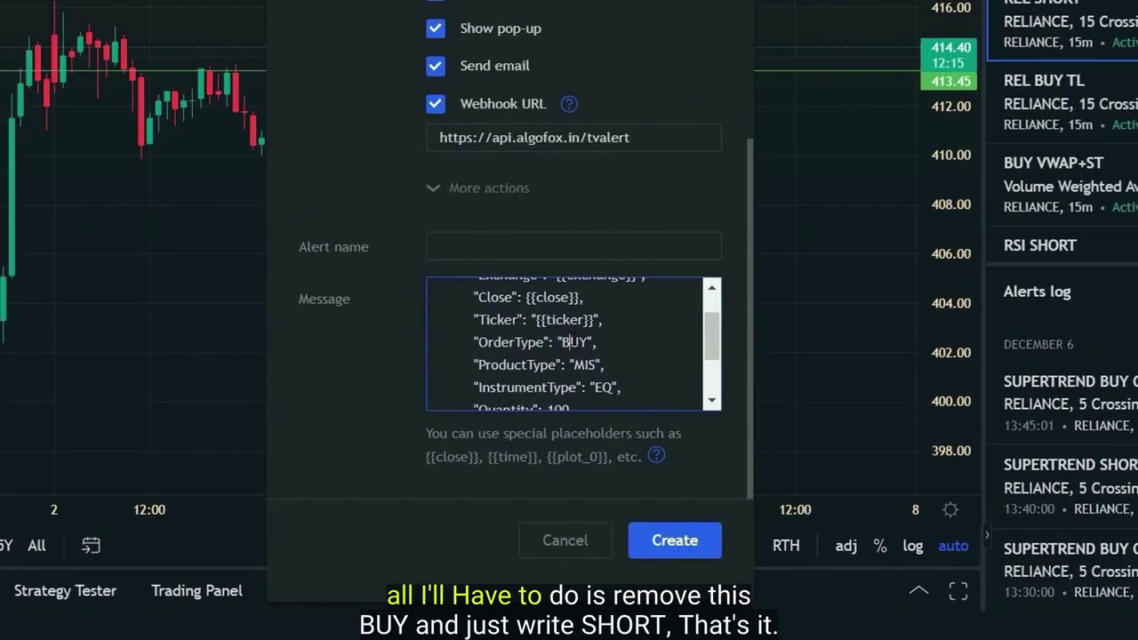
{"action": "double_click", "coordinate": [562, 341]}
{"action": "type", "text": "SHO"}
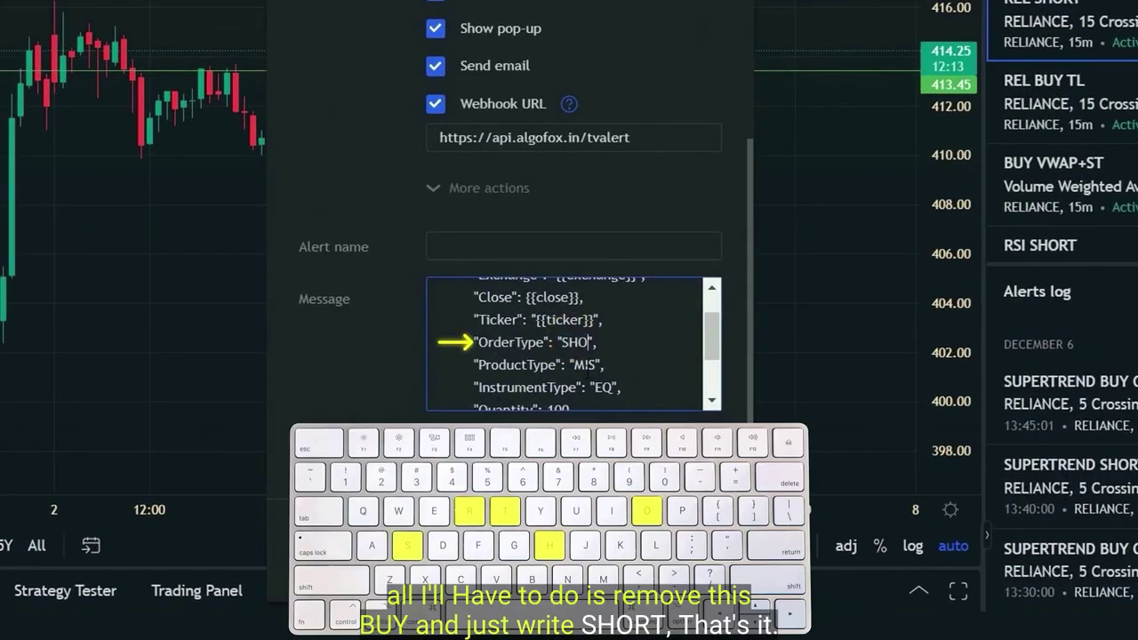
{"action": "type", "text": "RT"}
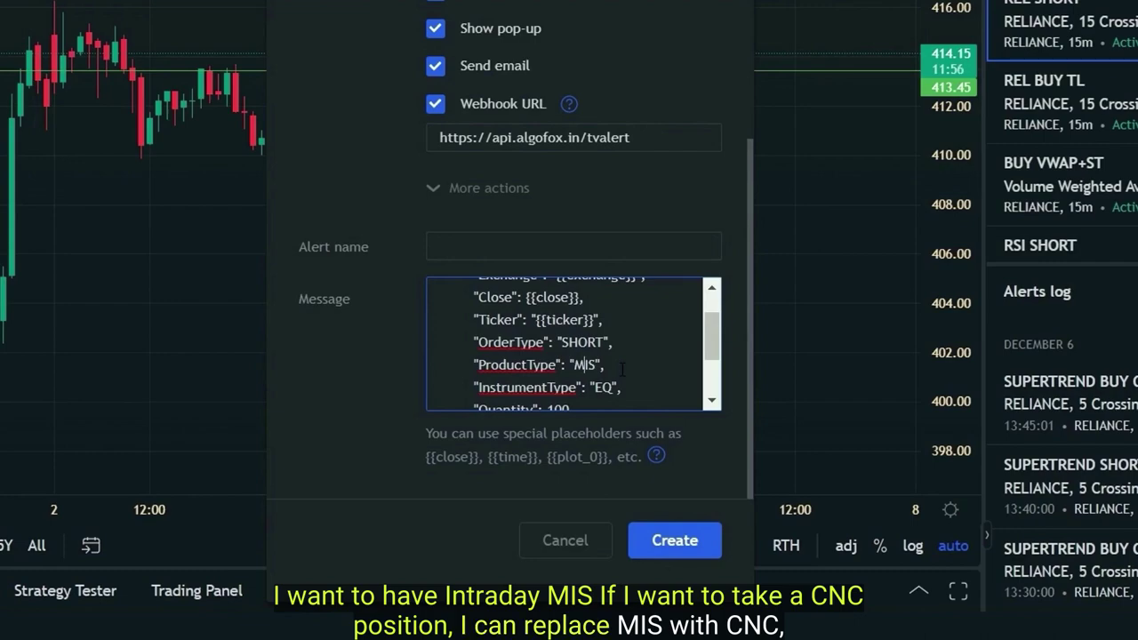
Step: Check the remaining product, instrument, quantity and strategy fields in the message and create the DLF alert
{"action": "left_click_drag", "start_coordinate": [708, 340], "coordinate": [706, 371]}
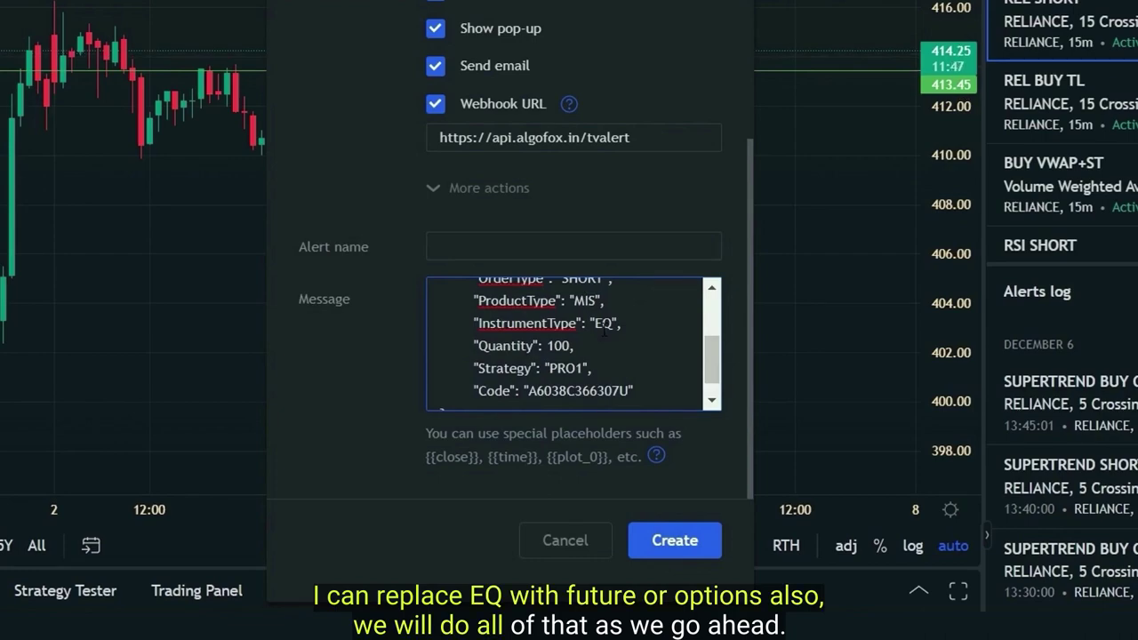
{"action": "left_click_drag", "start_coordinate": [705, 369], "coordinate": [711, 391]}
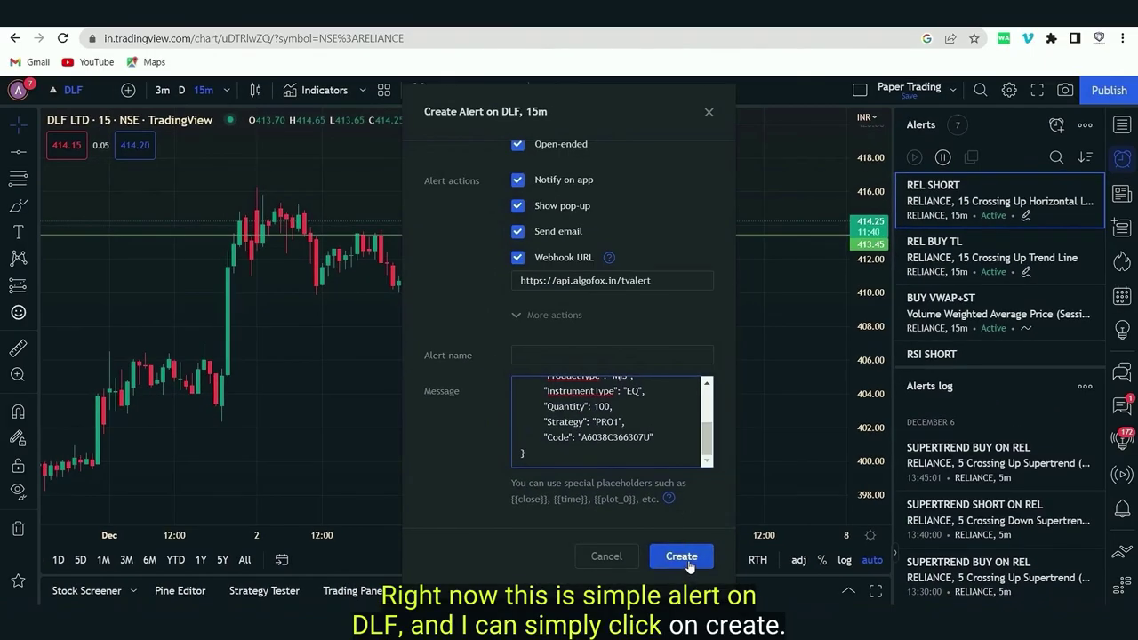
{"action": "left_click", "coordinate": [681, 556]}
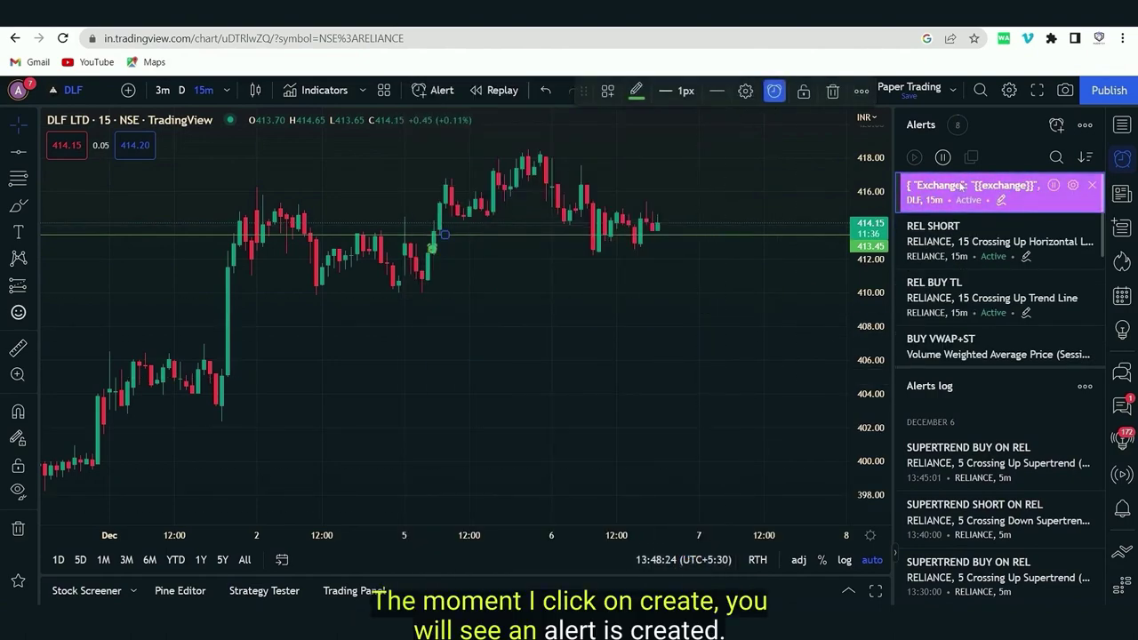
Step: Edit the newly created DLF alert, name it DLF AUTO and save it
{"action": "mouse_move", "coordinate": [966, 190]}
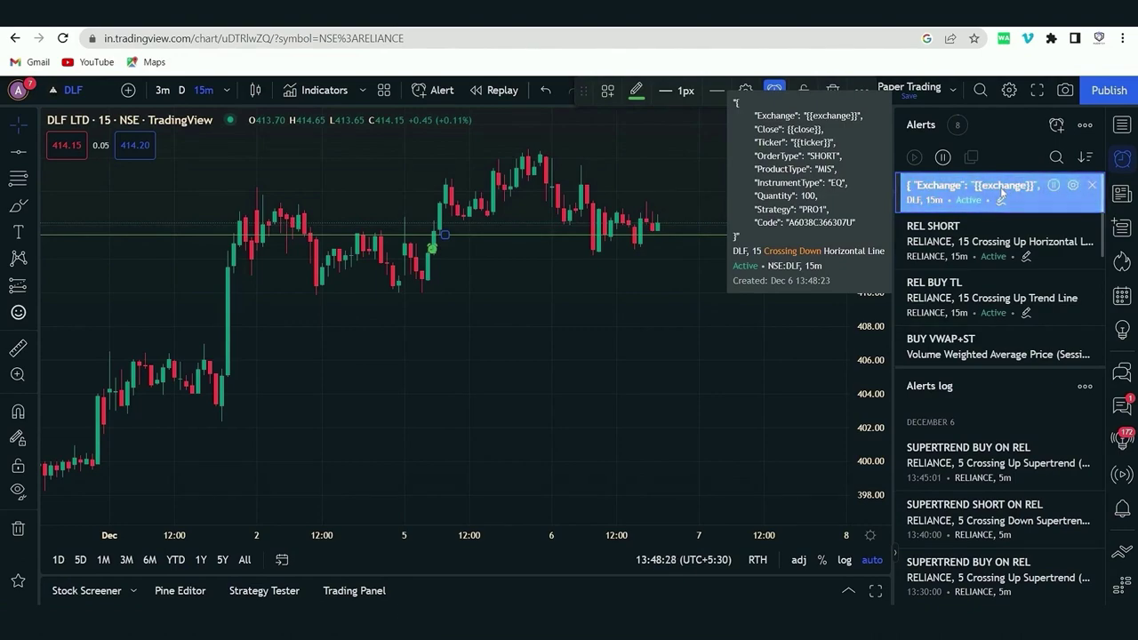
{"action": "left_click", "coordinate": [1072, 187]}
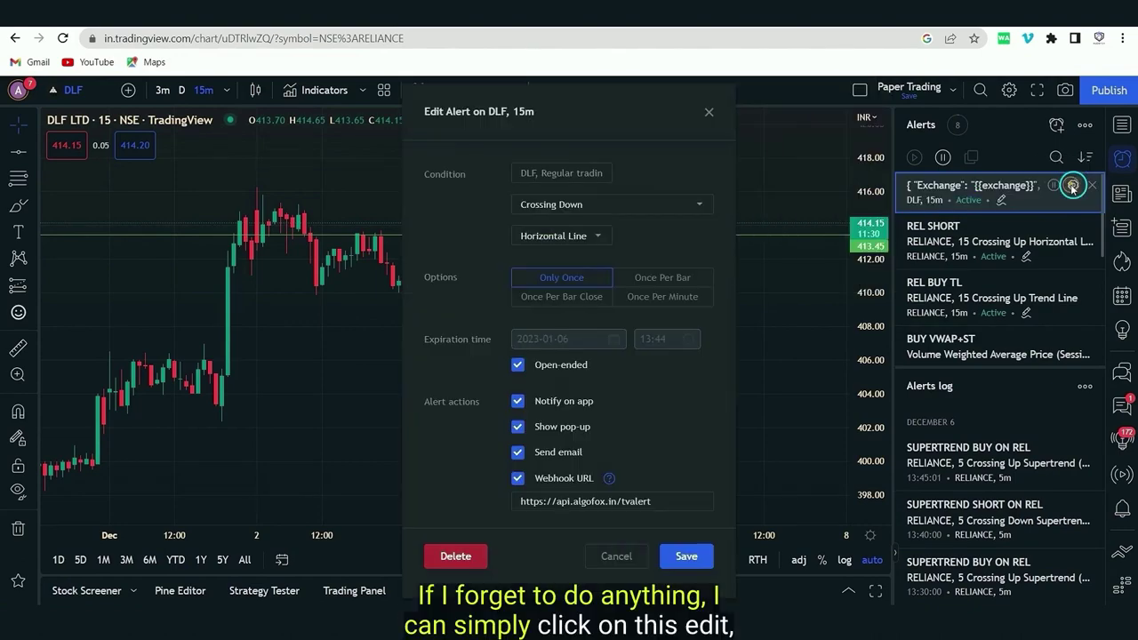
{"action": "scroll", "coordinate": [613, 385], "scroll_direction": "down", "scroll_amount": 3}
{"action": "left_click", "coordinate": [541, 356]}
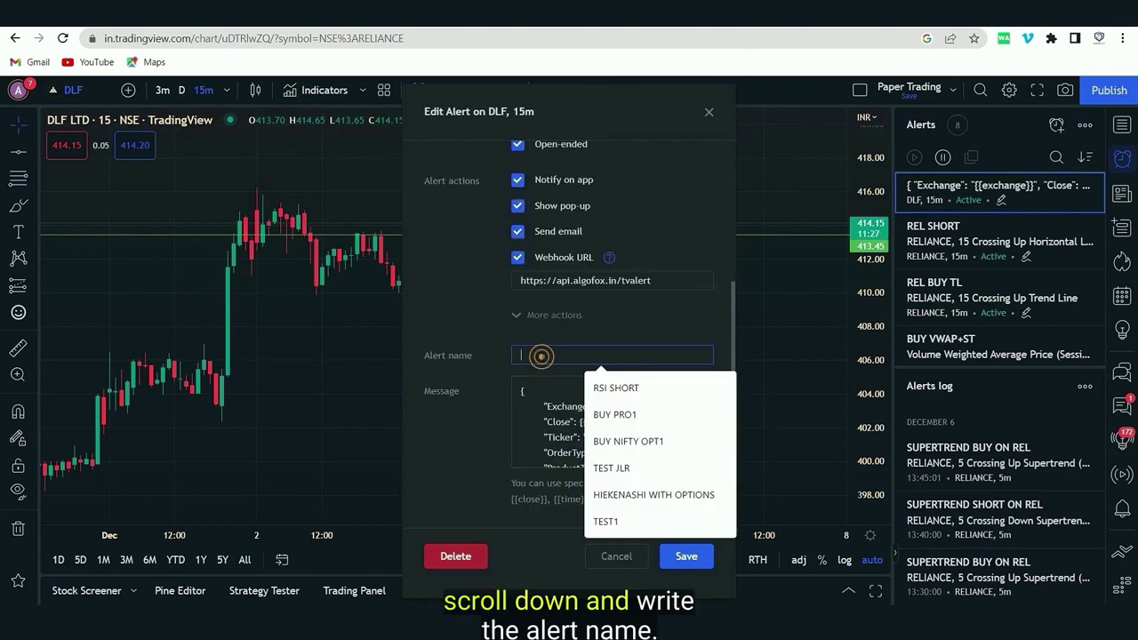
{"action": "type", "text": "DLF A"}
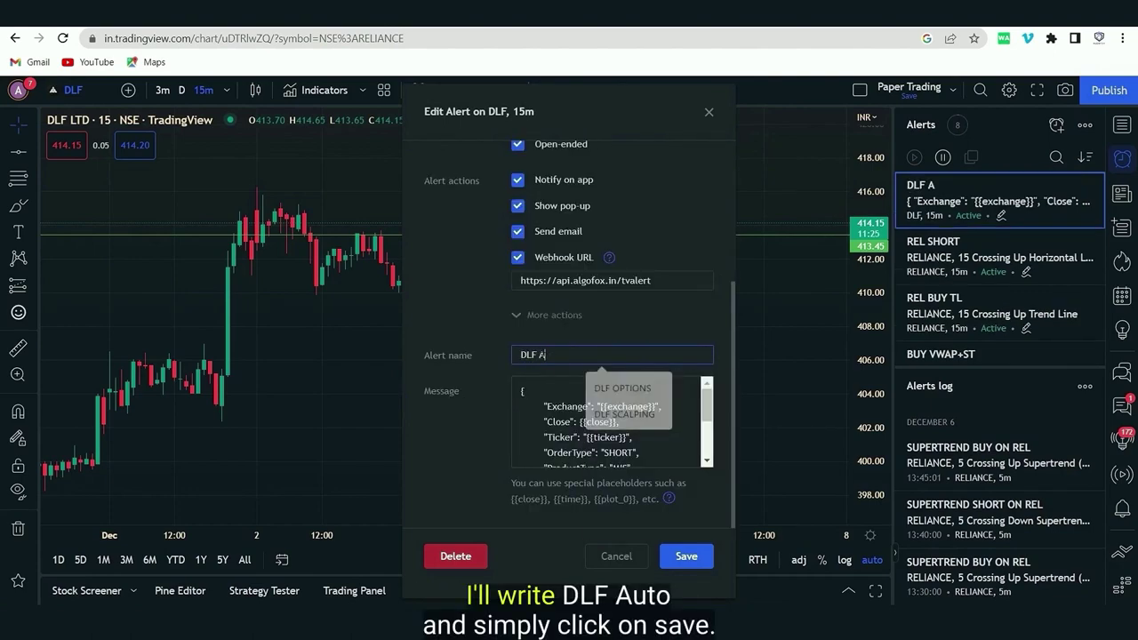
{"action": "type", "text": "UTO"}
{"action": "left_click", "coordinate": [686, 555]}
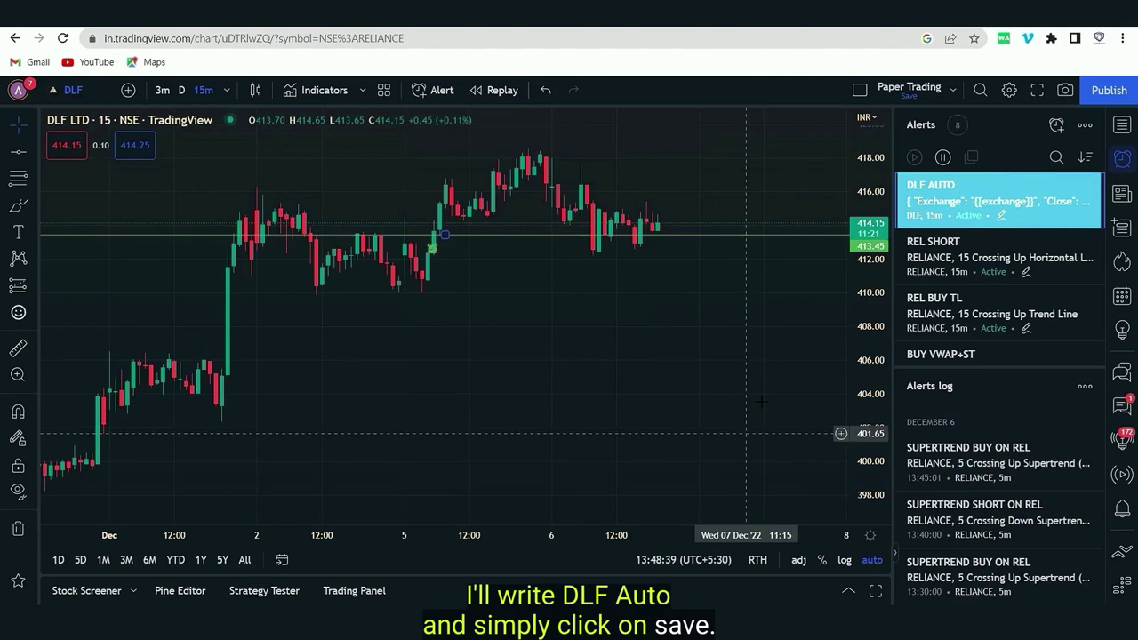
Step: Delete the REL SHORT, REL BUY TL and BUY VWAP+ST alerts
{"action": "mouse_move", "coordinate": [949, 209]}
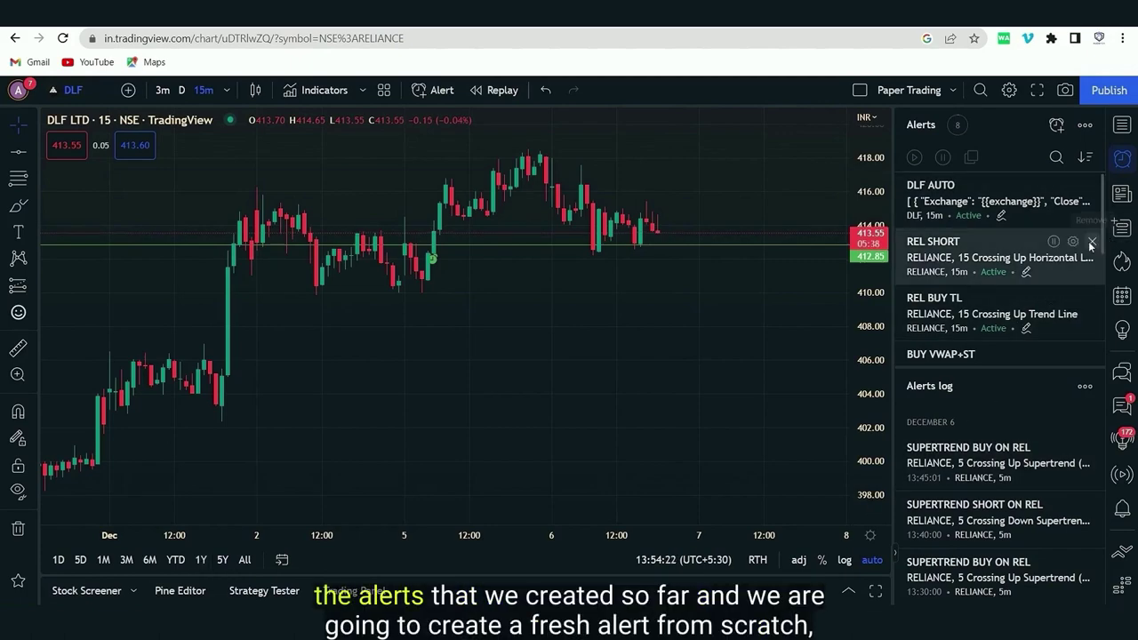
{"action": "left_click", "coordinate": [1089, 242]}
{"action": "left_click", "coordinate": [698, 375]}
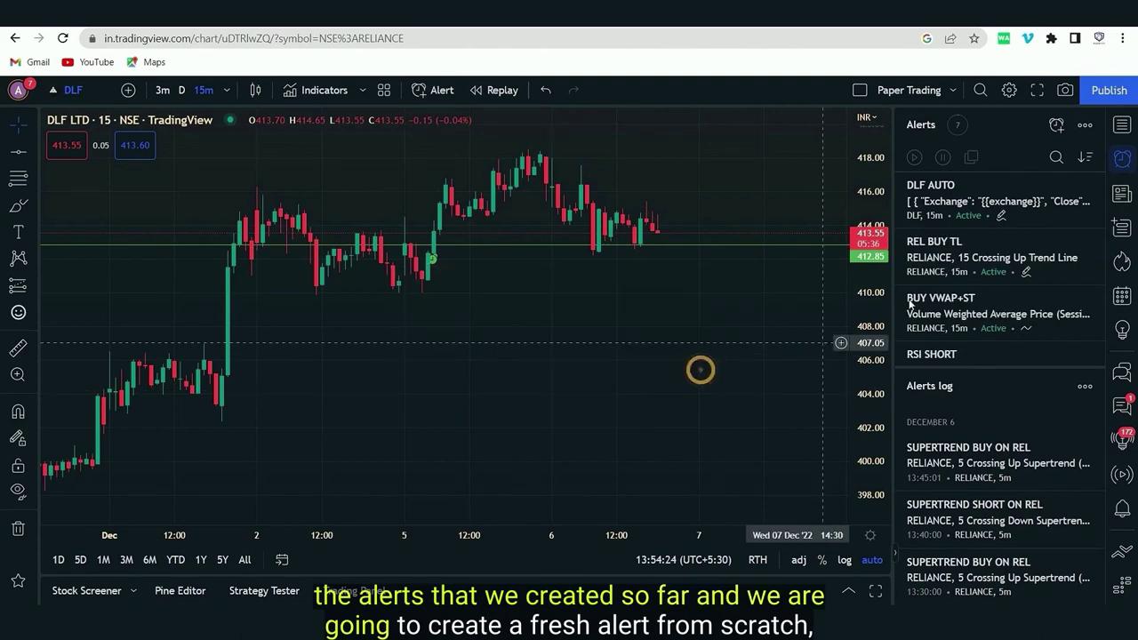
{"action": "left_click", "coordinate": [1086, 242]}
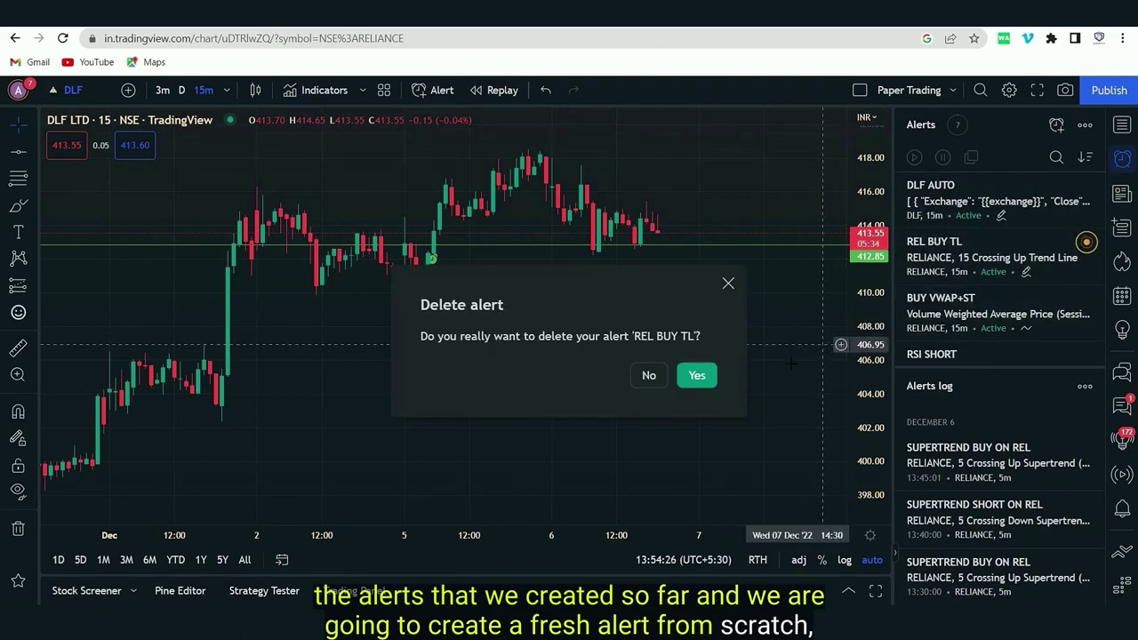
{"action": "left_click", "coordinate": [697, 375]}
{"action": "left_click", "coordinate": [1091, 241]}
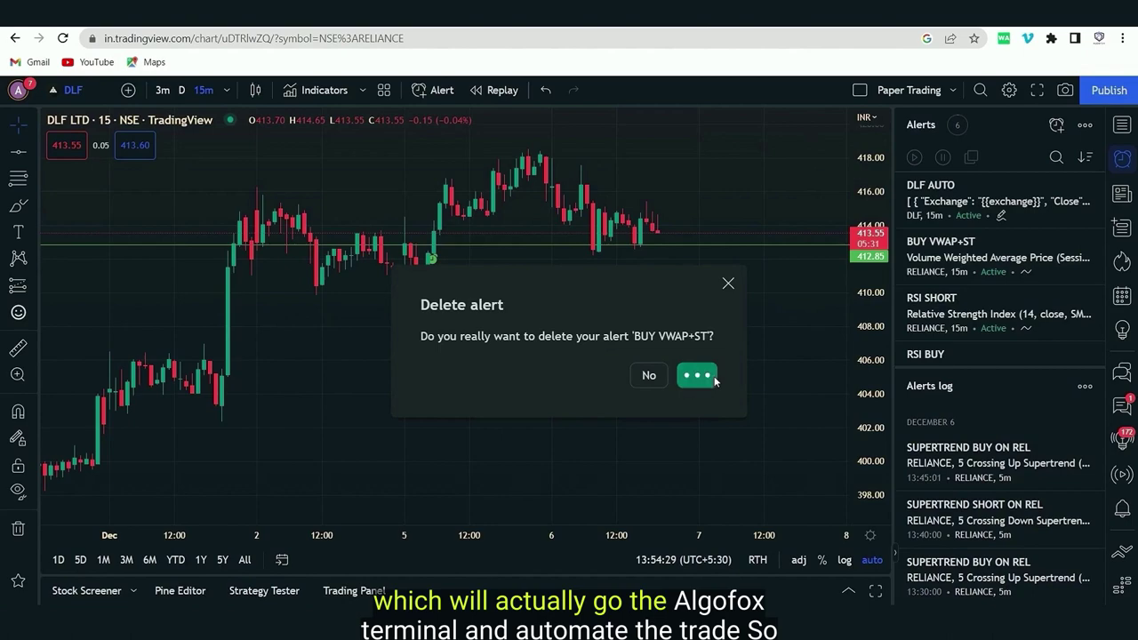
{"action": "left_click", "coordinate": [696, 375]}
Step: Delete the RSI SHORT, RSI BUY, SUPERTREND SHORT ON REL and SUPERTREND BUY ON REL alerts
{"action": "left_click", "coordinate": [1093, 241]}
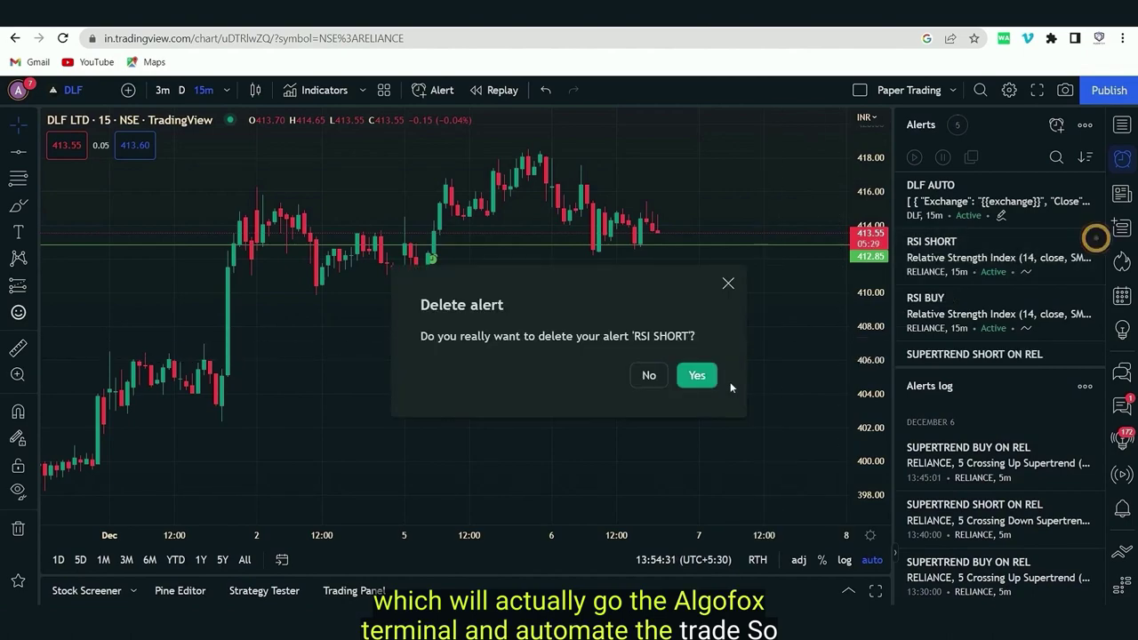
{"action": "left_click", "coordinate": [707, 379]}
{"action": "left_click", "coordinate": [1092, 242]}
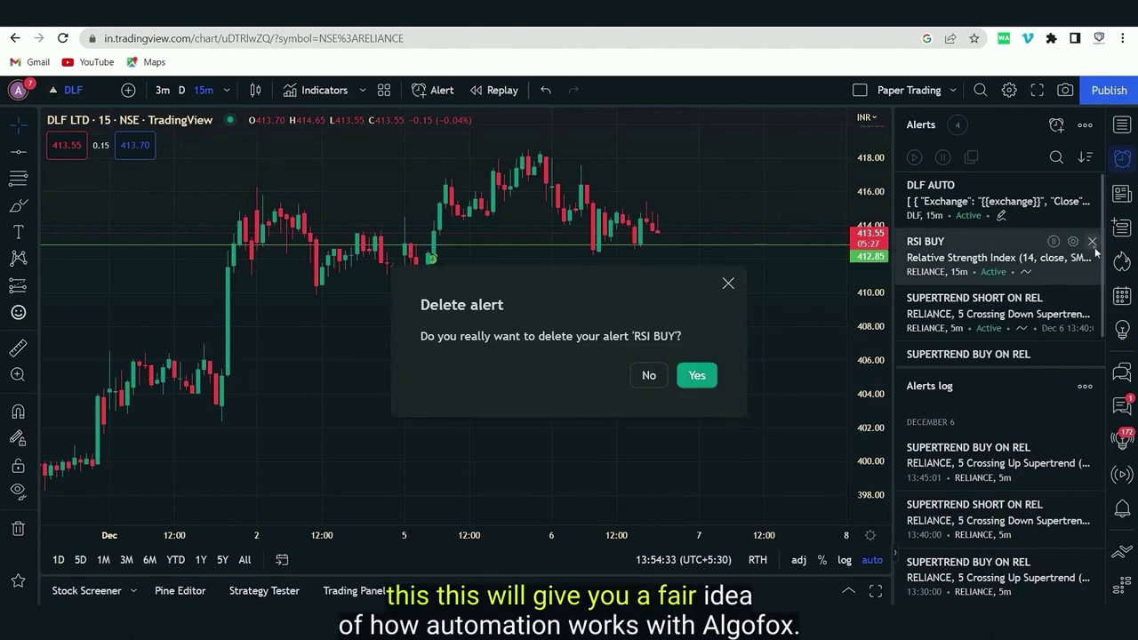
{"action": "left_click", "coordinate": [697, 375]}
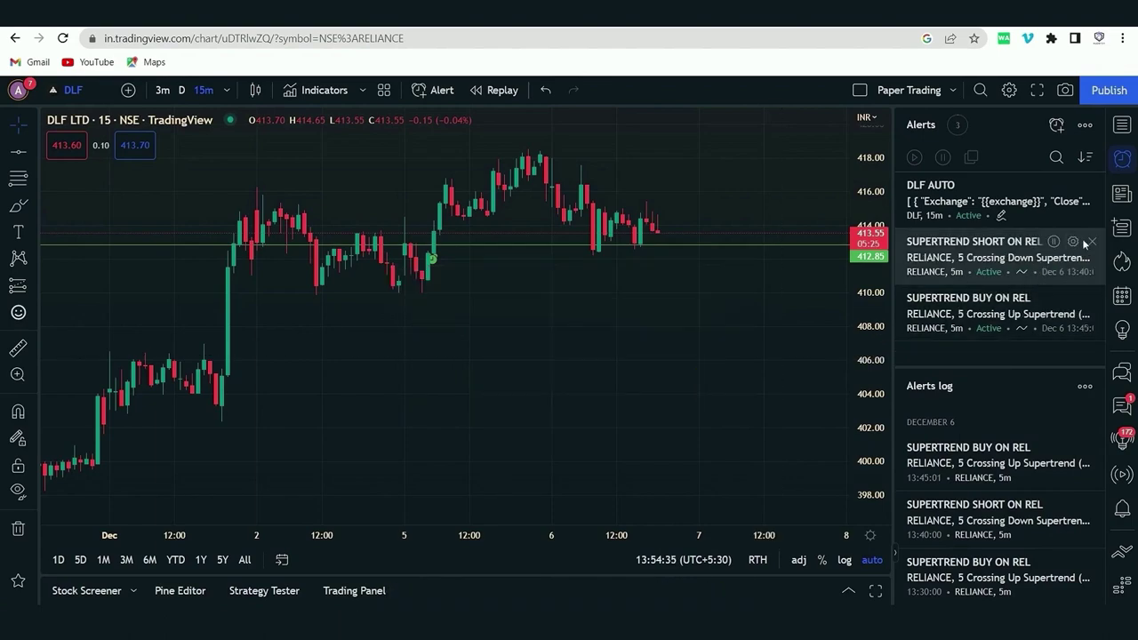
{"action": "left_click", "coordinate": [1090, 242]}
{"action": "left_click", "coordinate": [708, 384]}
{"action": "left_click", "coordinate": [1090, 242]}
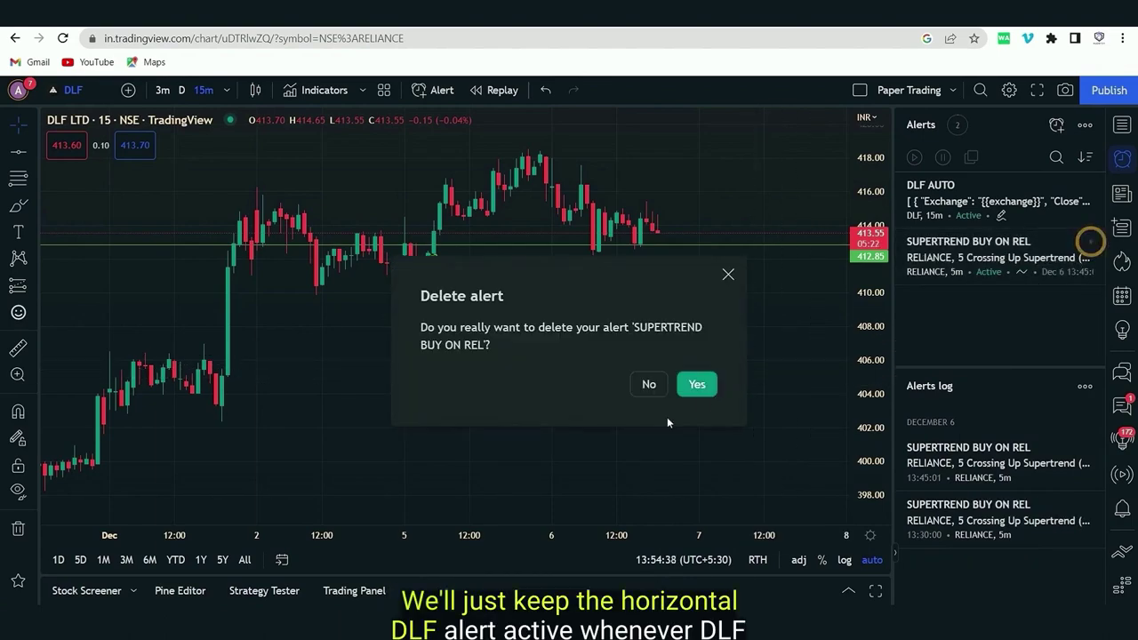
{"action": "left_click", "coordinate": [695, 385]}
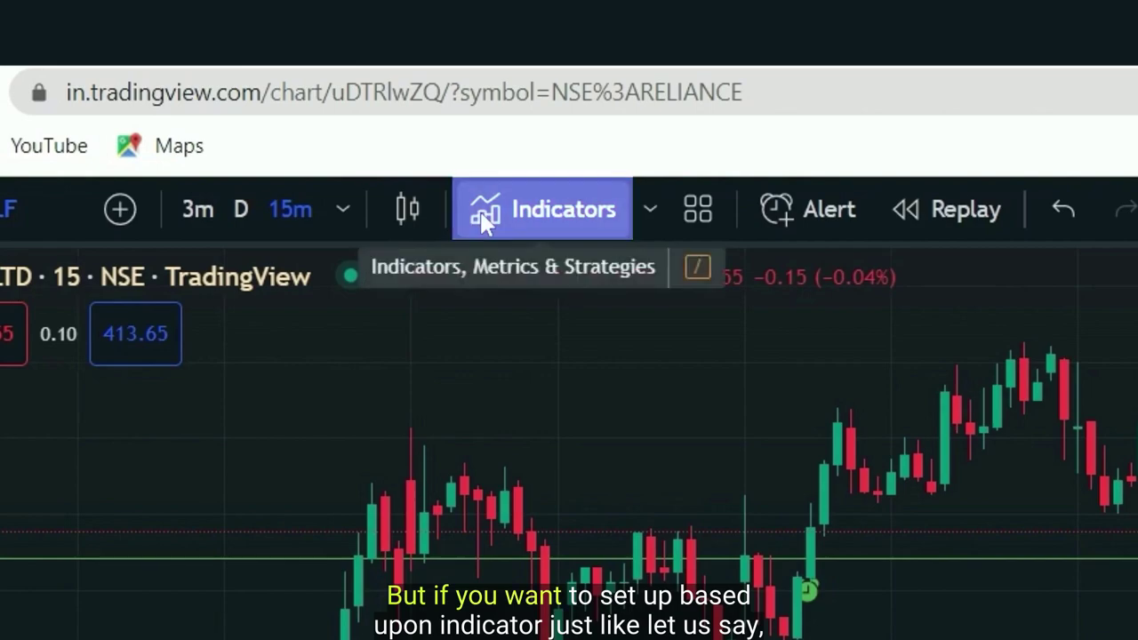
Step: Add the Moving Average indicator to the DLF chart and set the chart interval to 1 minute
{"action": "left_click", "coordinate": [485, 221]}
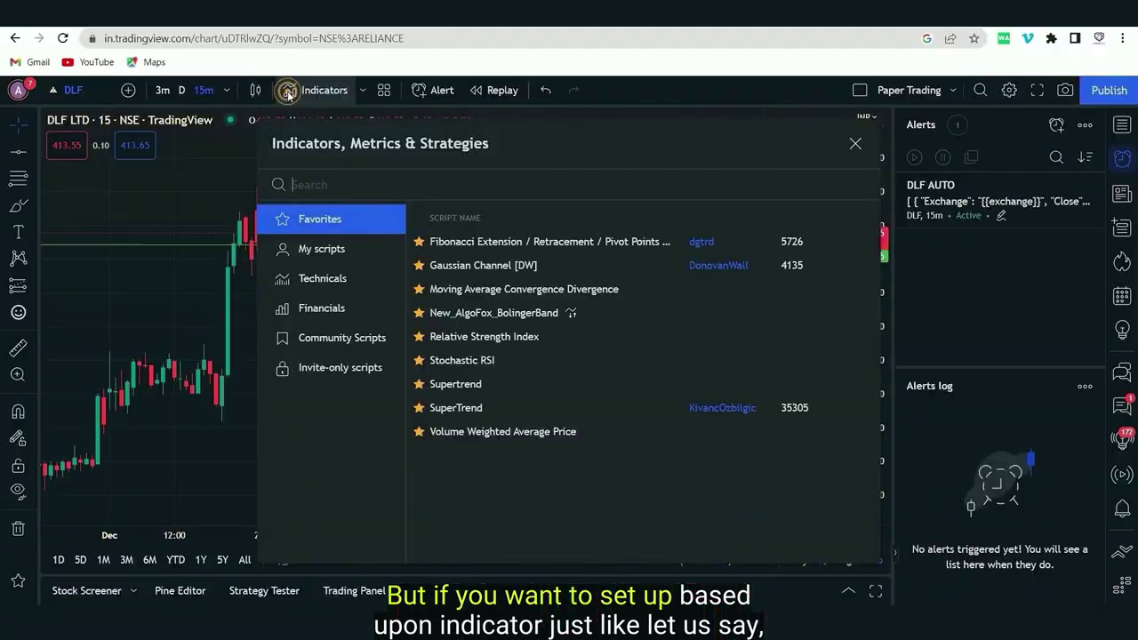
{"action": "type", "text": "M"}
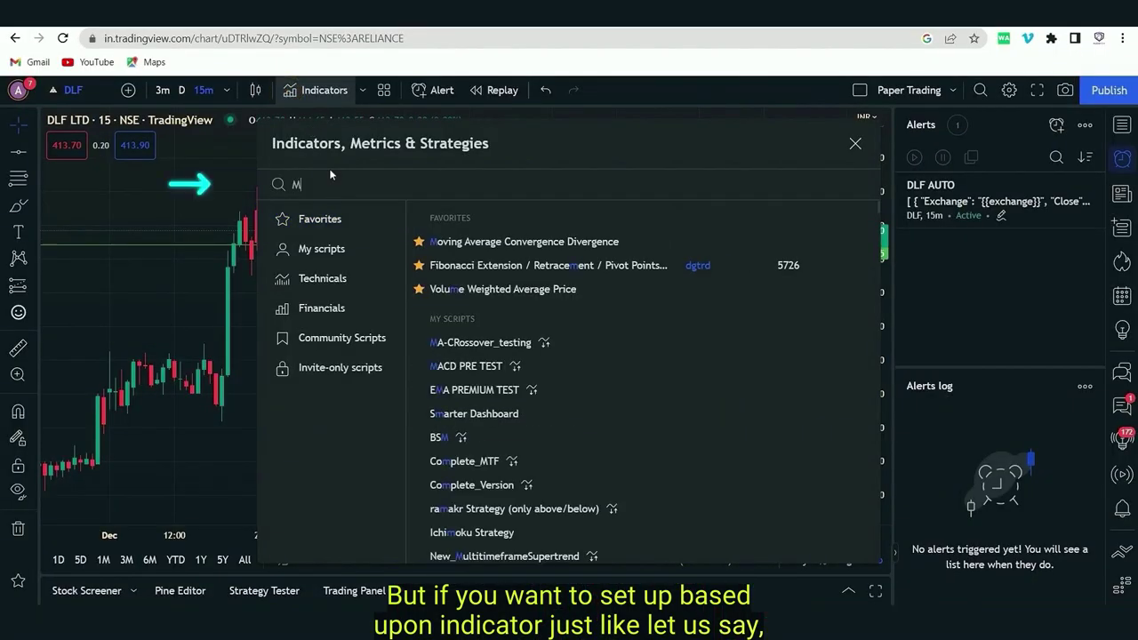
{"action": "type", "text": "OVIN"}
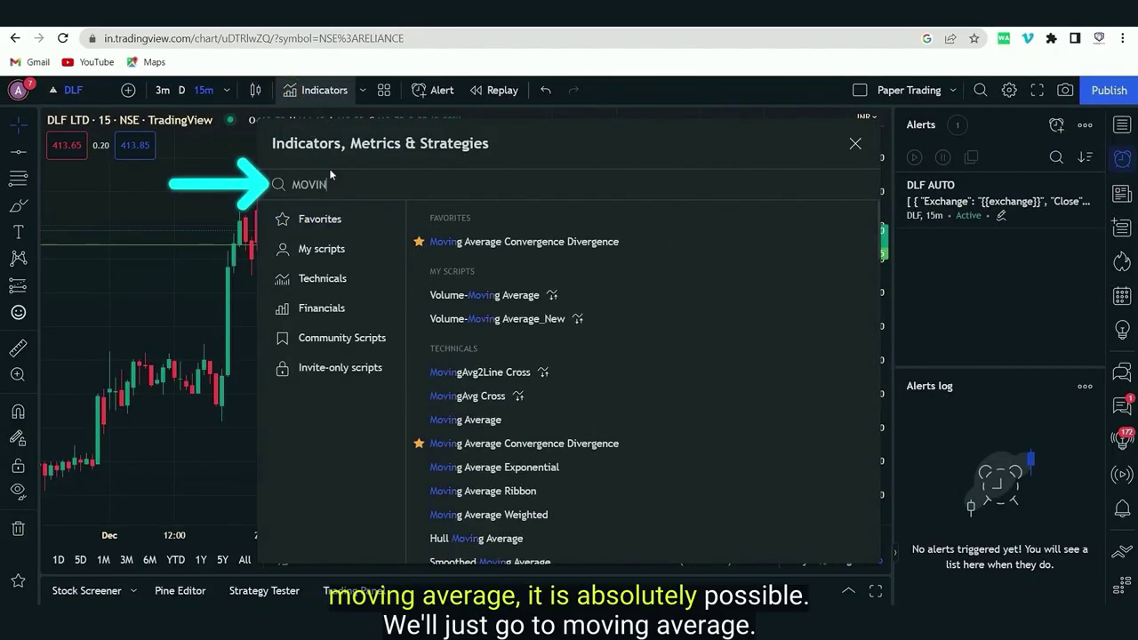
{"action": "type", "text": "G"}
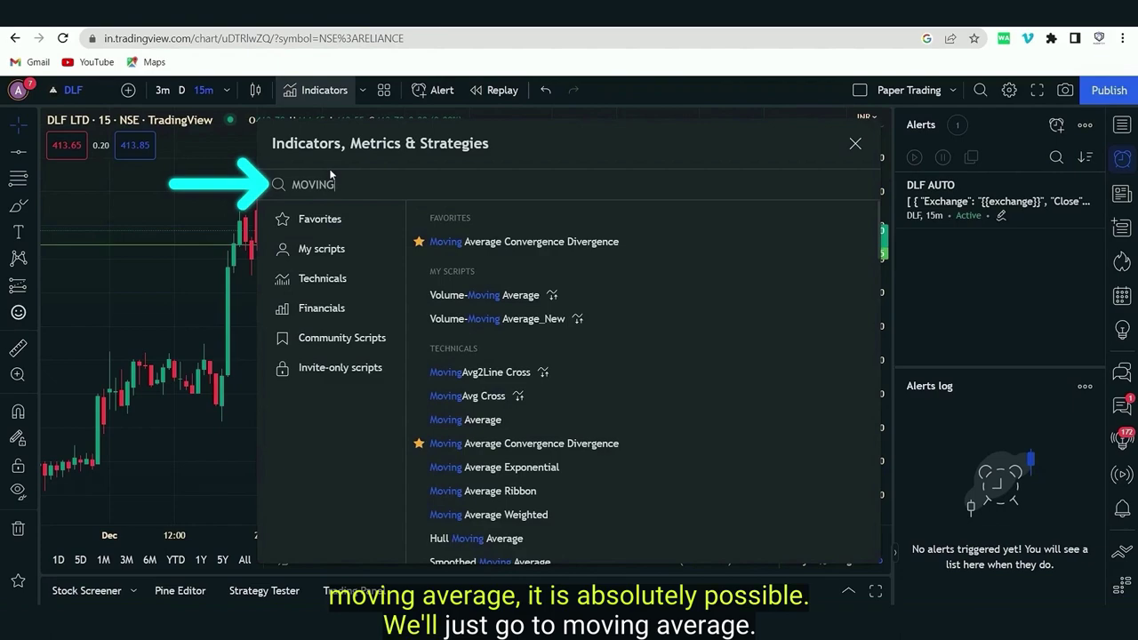
{"action": "left_click", "coordinate": [459, 418]}
{"action": "left_click", "coordinate": [139, 280]}
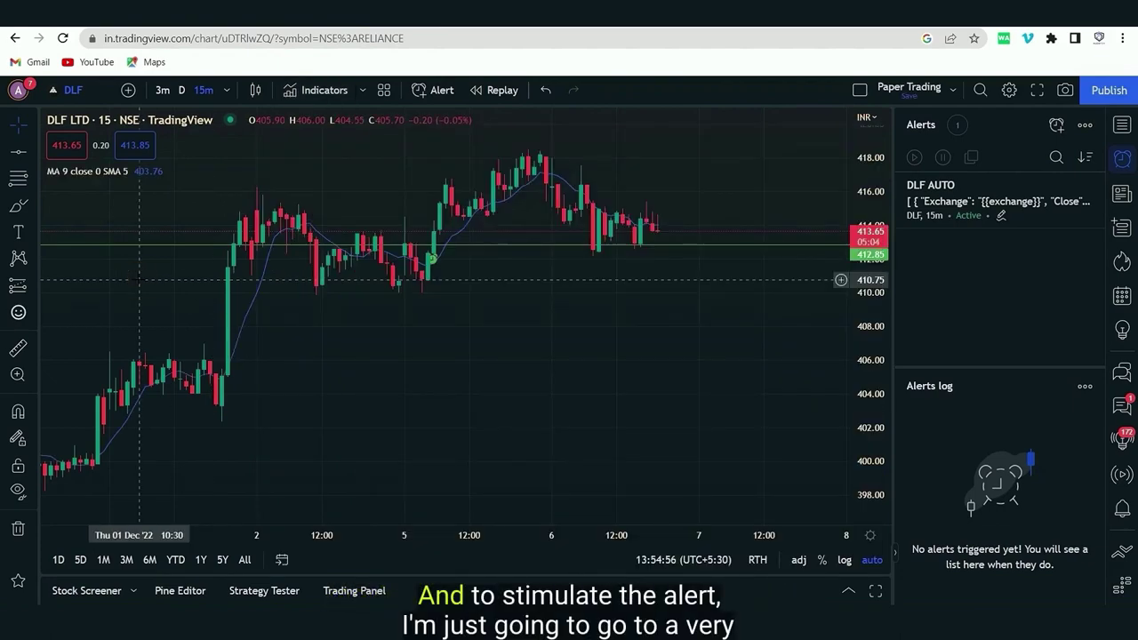
{"action": "left_click", "coordinate": [227, 90]}
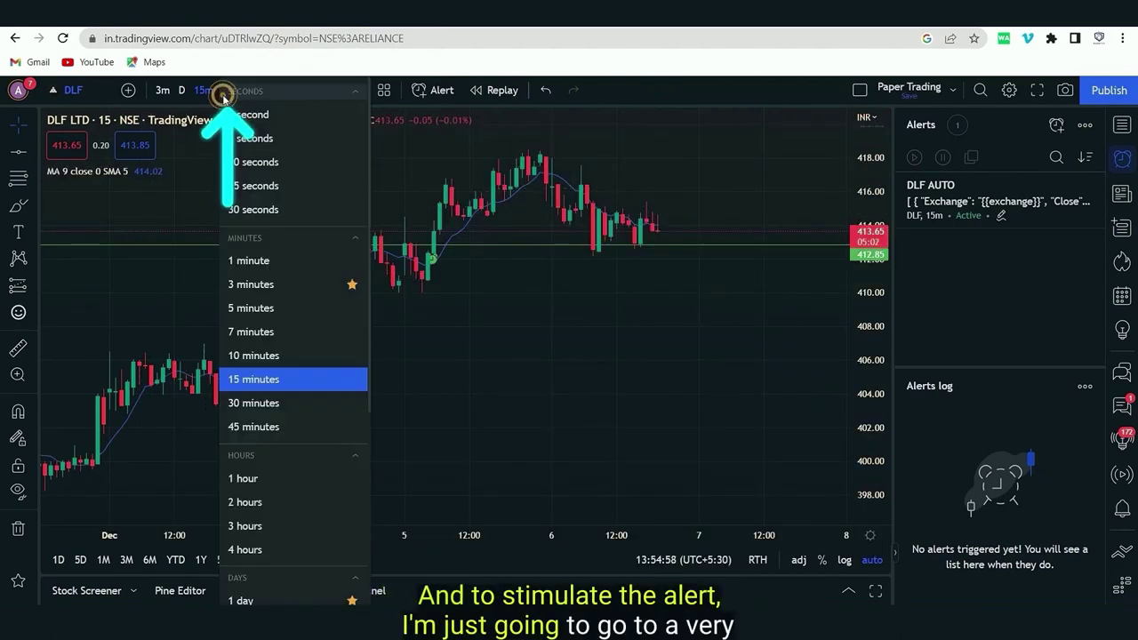
{"action": "left_click", "coordinate": [247, 262]}
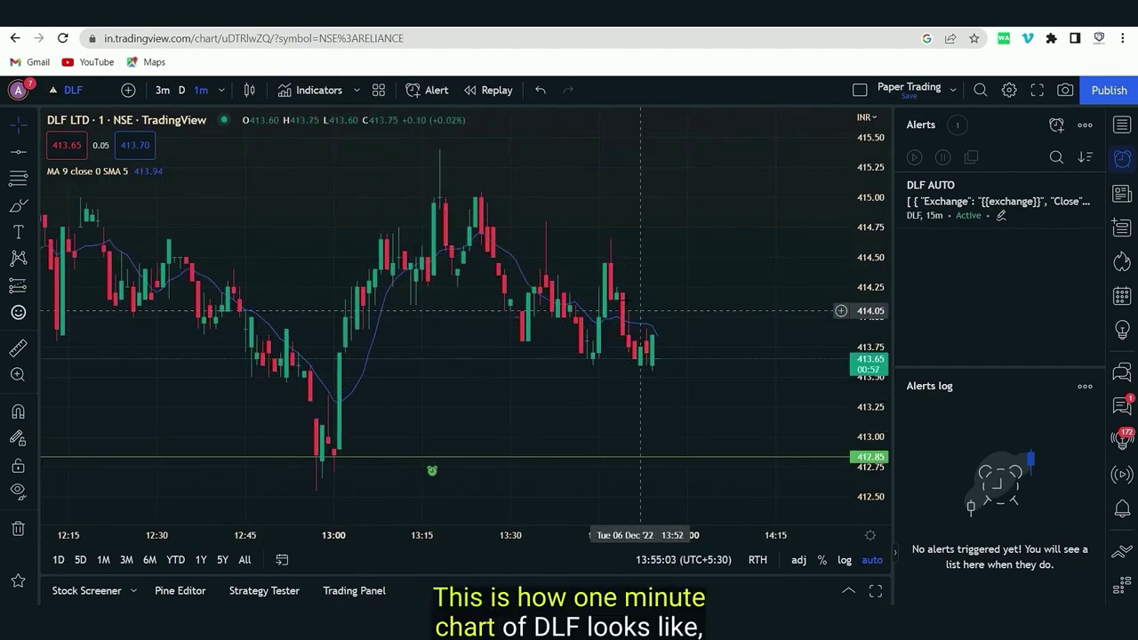
Step: Start a new alert on DLF with the condition Crossing Up the 9-period MA
{"action": "right_click", "coordinate": [663, 224]}
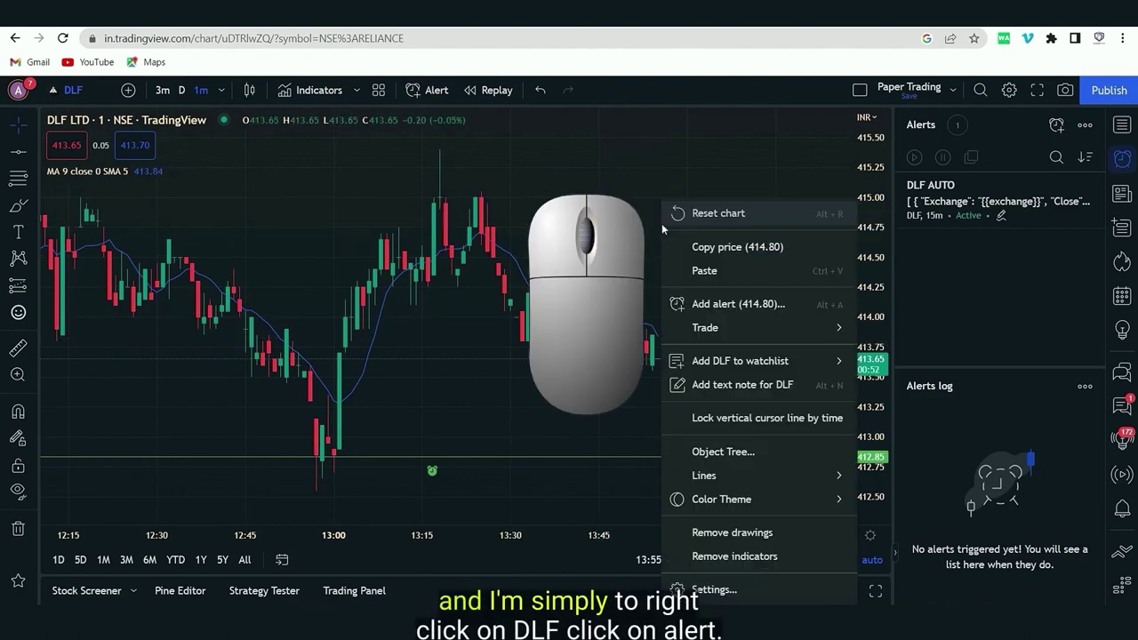
{"action": "left_click", "coordinate": [720, 304]}
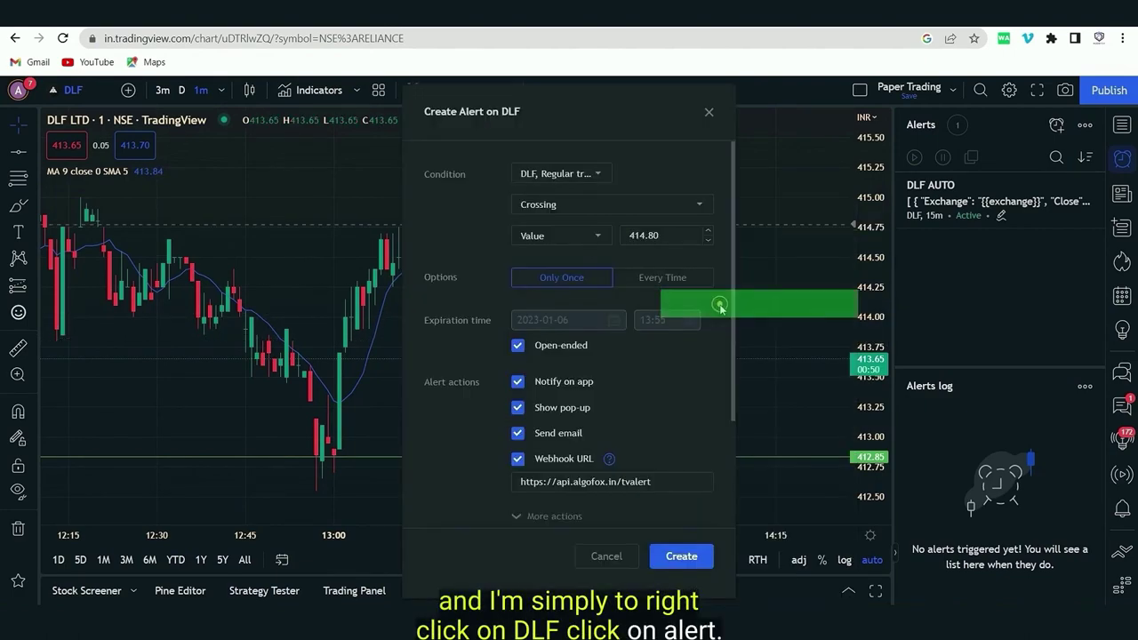
{"action": "left_click", "coordinate": [562, 175]}
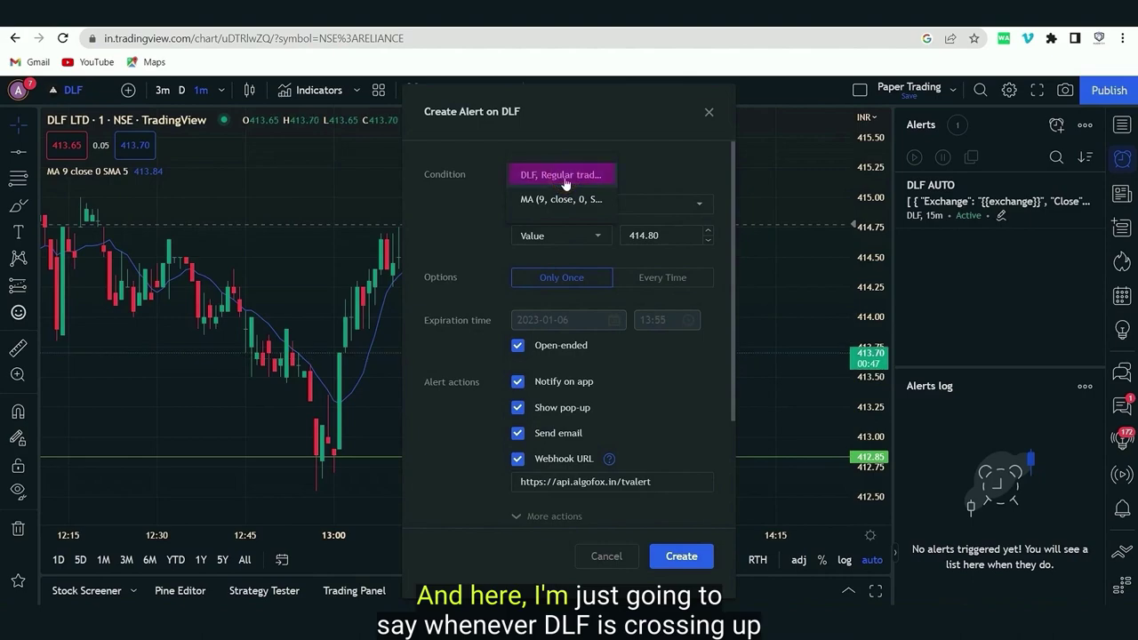
{"action": "left_click", "coordinate": [563, 178]}
{"action": "left_click", "coordinate": [564, 199]}
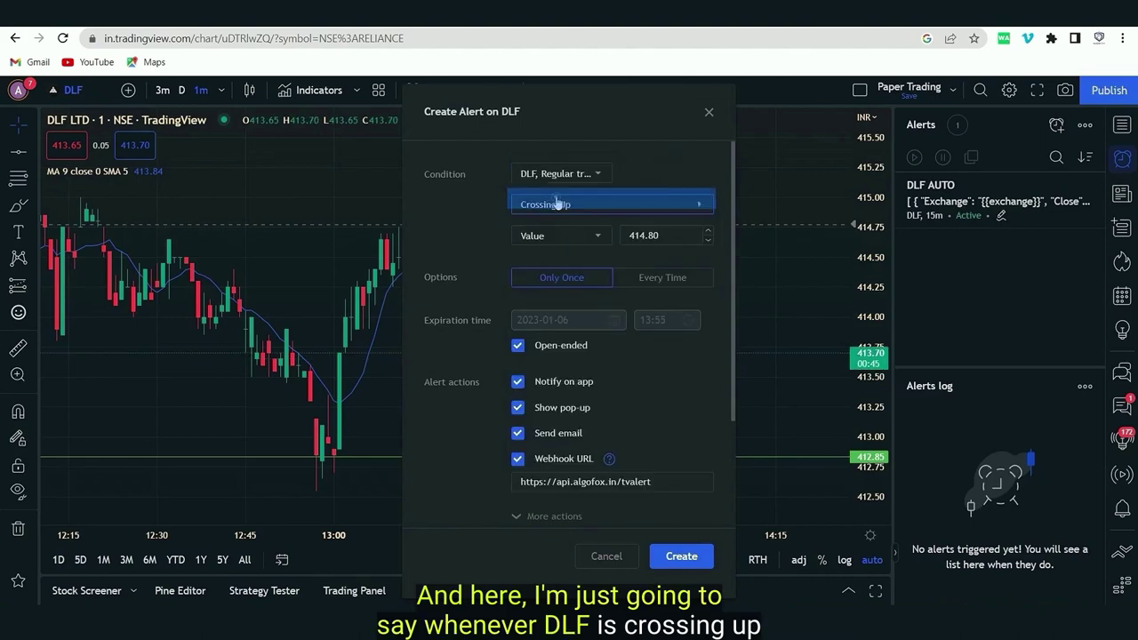
{"action": "left_click", "coordinate": [557, 237]}
{"action": "left_click", "coordinate": [556, 253]}
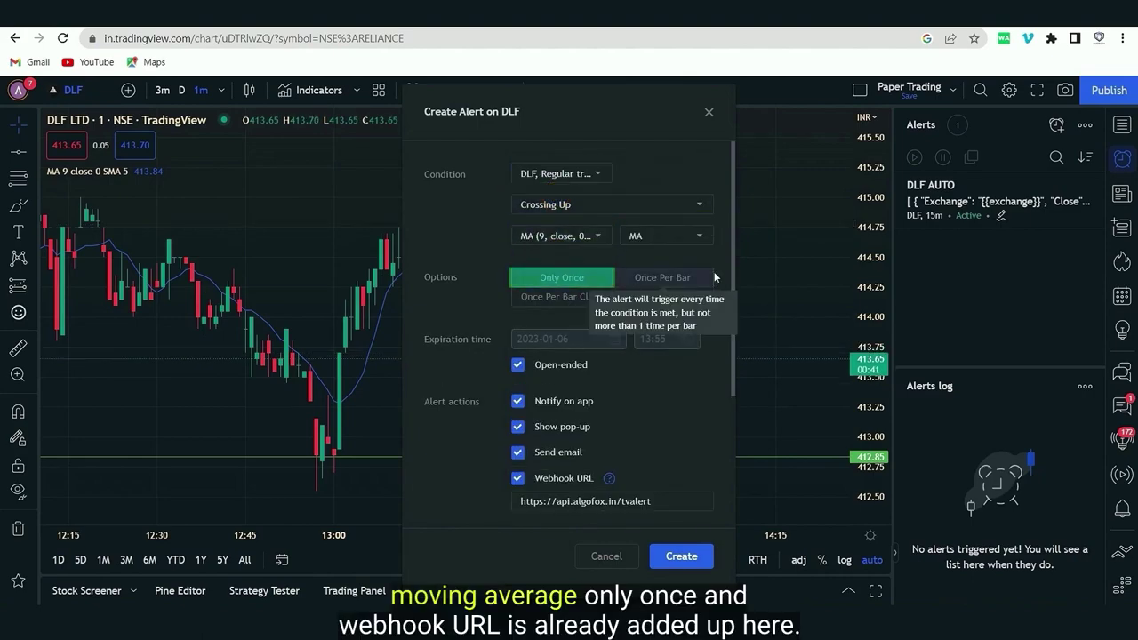
Step: Replace the alert's default message with the TradingView Conditional Alert Data copied from the AlgoFox trade settings
{"action": "scroll", "coordinate": [652, 357], "scroll_direction": "down", "scroll_amount": 3}
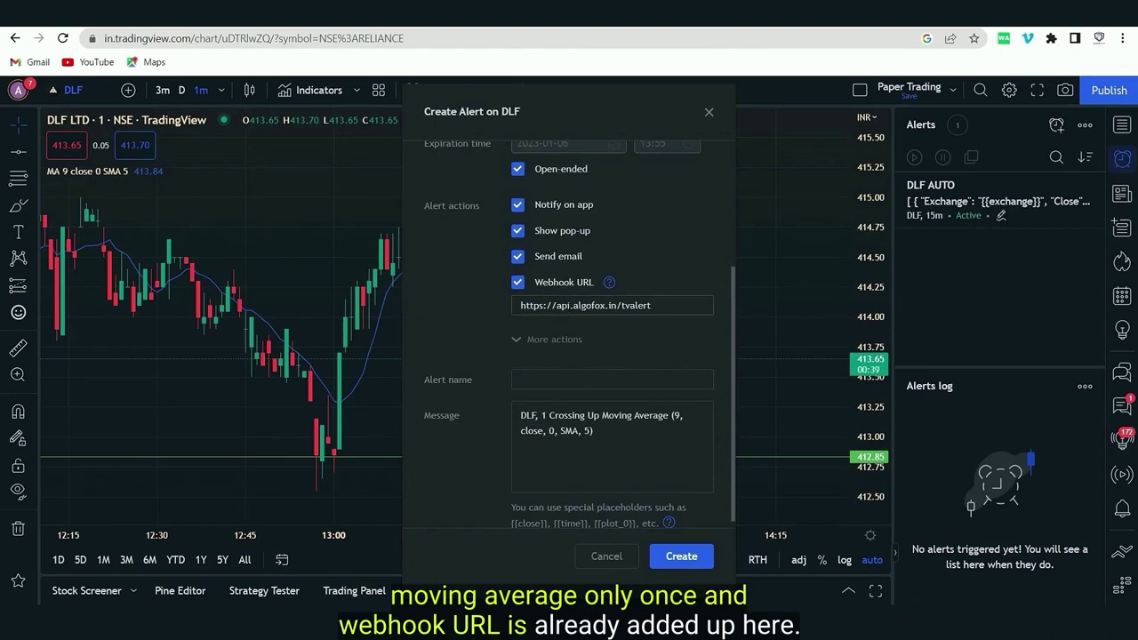
{"action": "key", "text": "ctrl+a"}
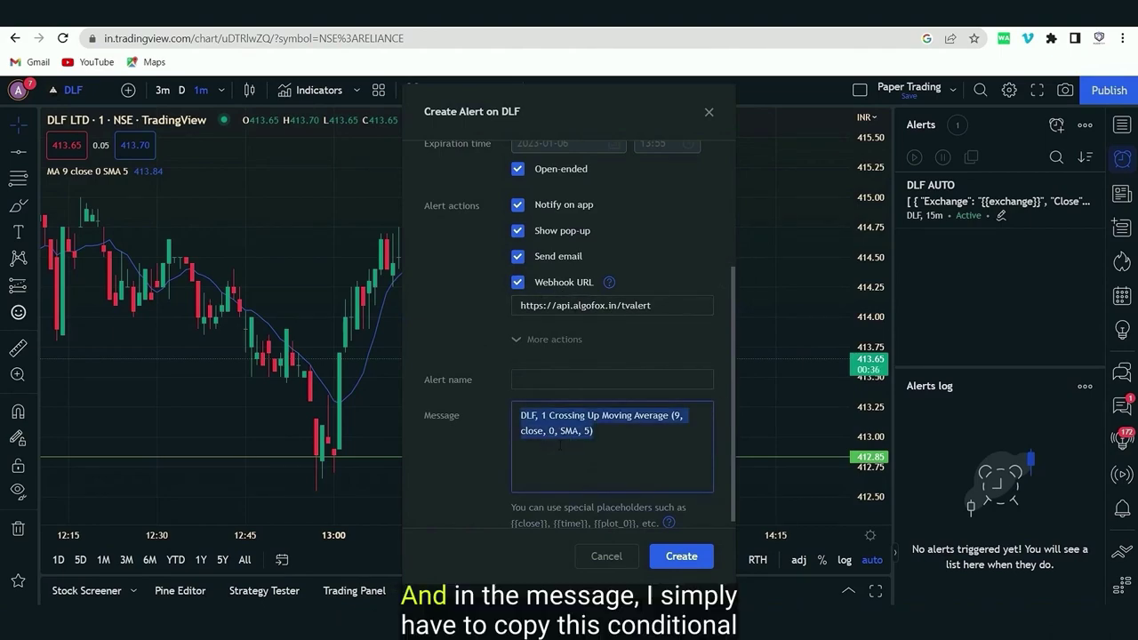
{"action": "key", "text": "BackSpace"}
{"action": "key", "text": "ctrl+Tab"}
{"action": "left_click", "coordinate": [134, 525]}
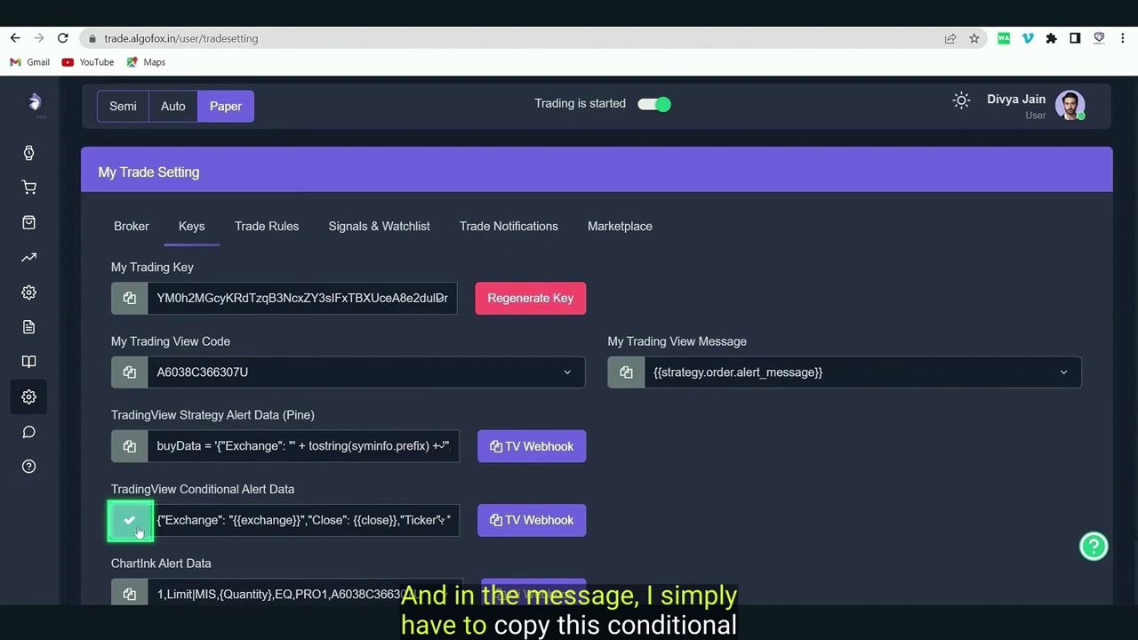
{"action": "key", "text": "ctrl+shift+Tab"}
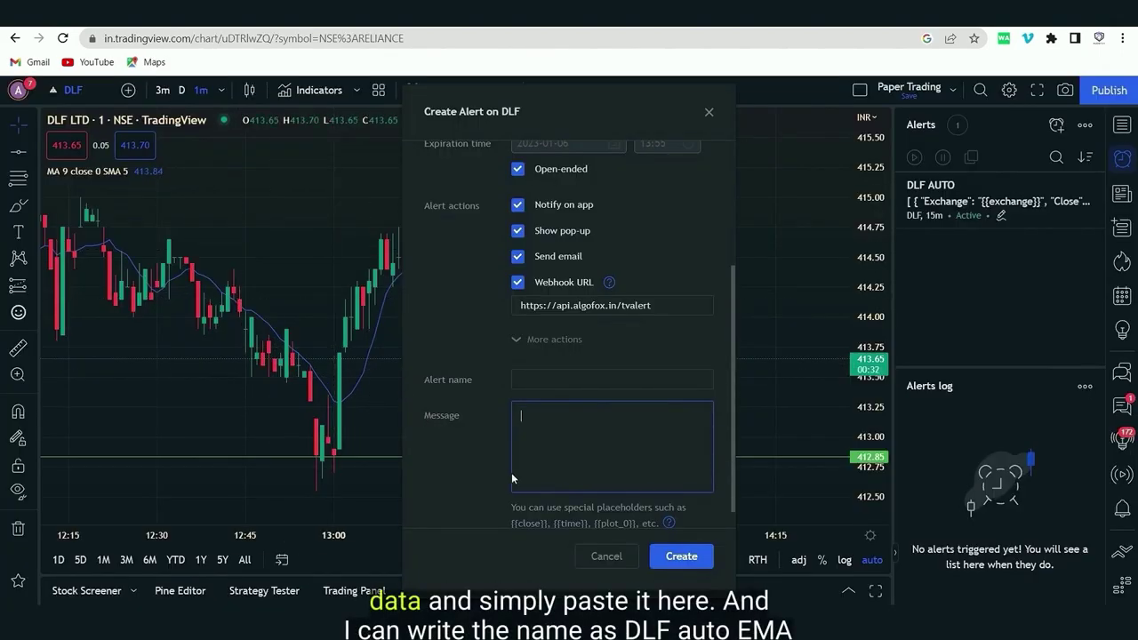
{"action": "key", "text": "ctrl+v"}
Step: Name the alert DLF AUTO EMA and create it
{"action": "left_click", "coordinate": [604, 380]}
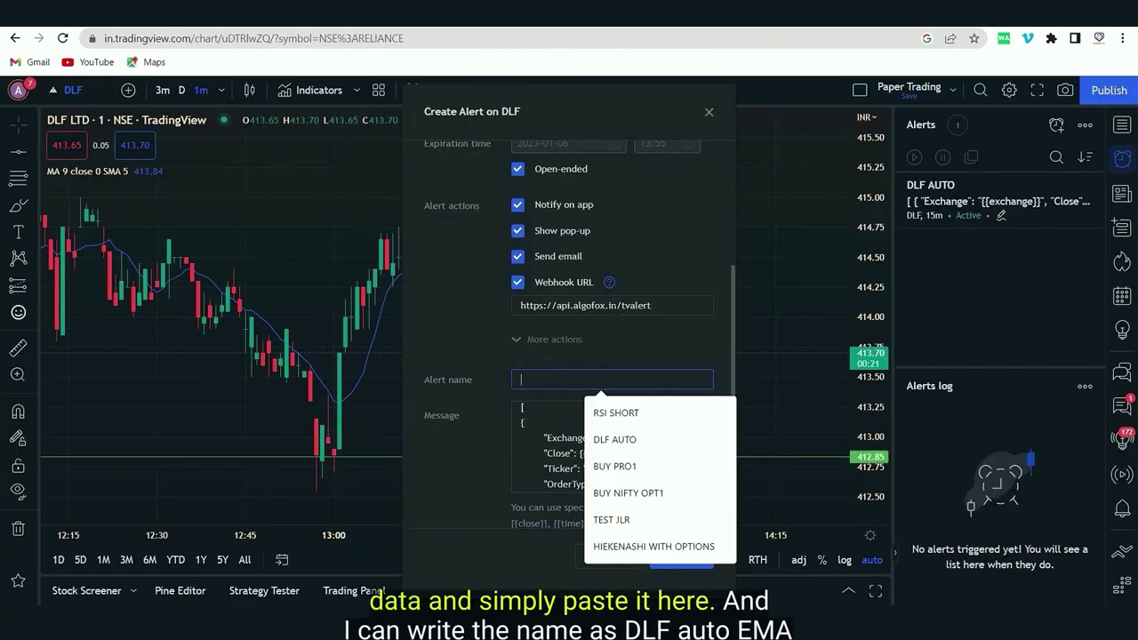
{"action": "type", "text": "DLF "}
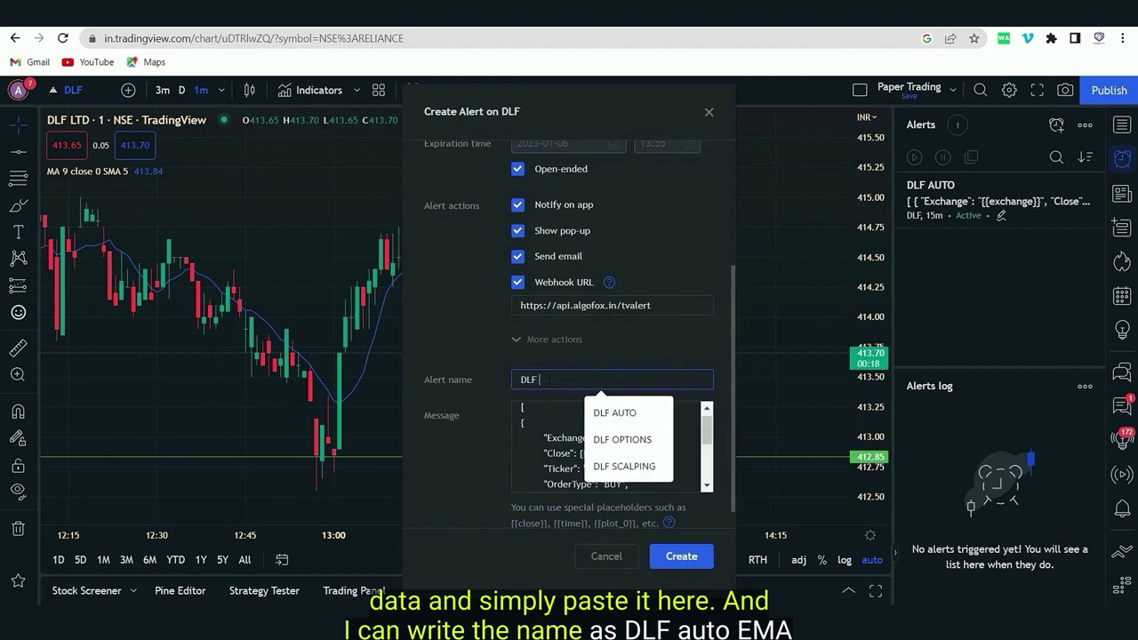
{"action": "type", "text": "AUTO EMA"}
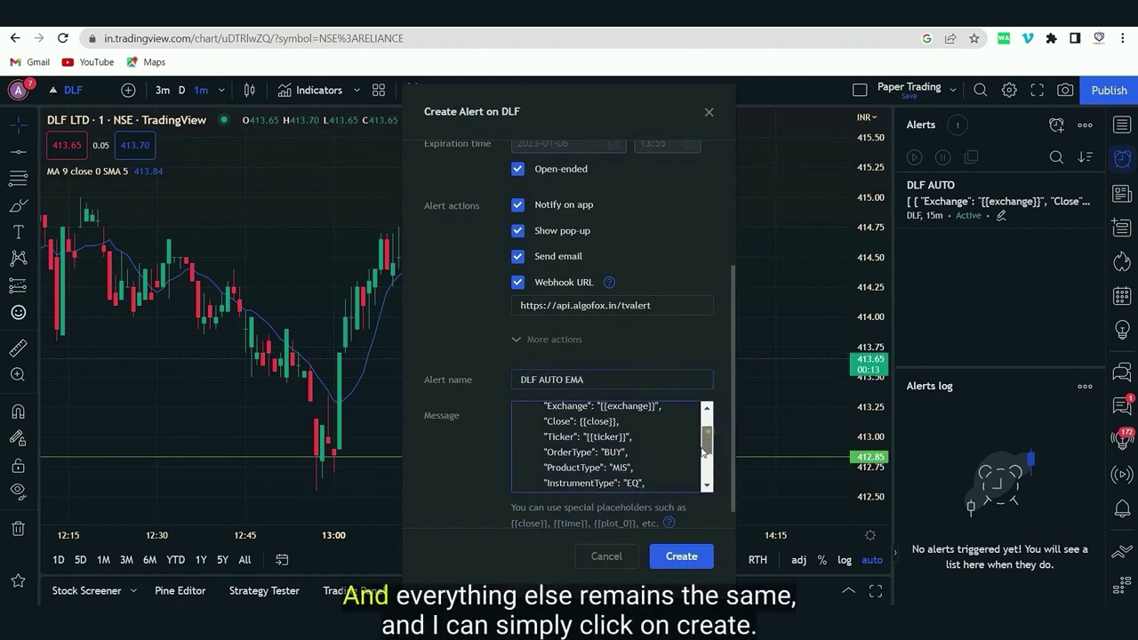
{"action": "left_click", "coordinate": [669, 558]}
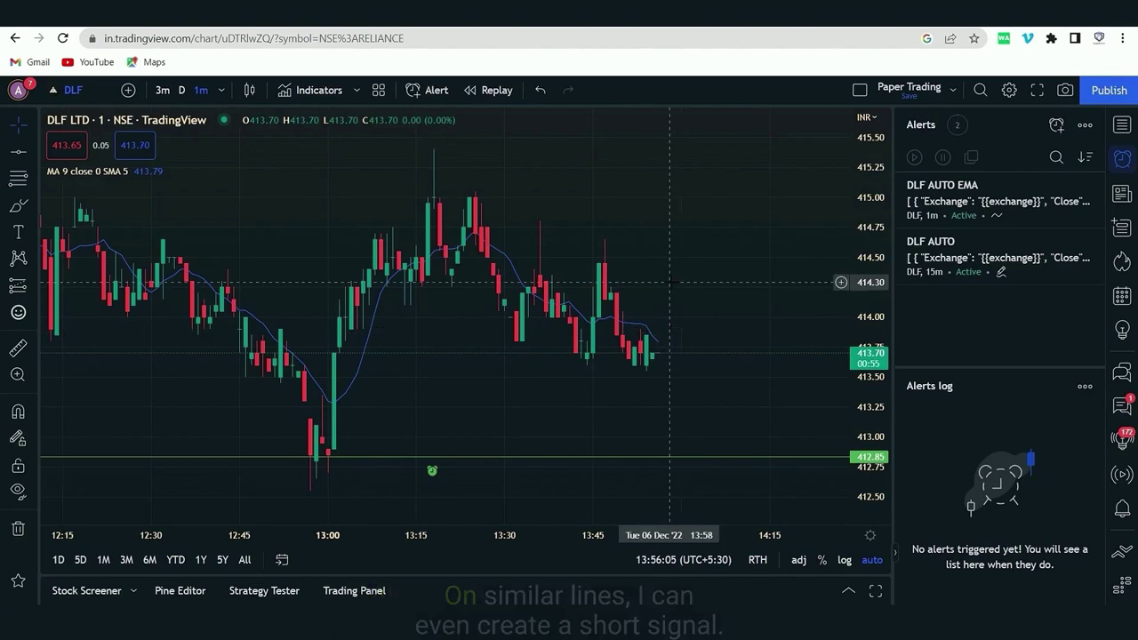
Step: Start another alert on DLF with the condition Crossing Down the 9-period MA
{"action": "right_click", "coordinate": [566, 196]}
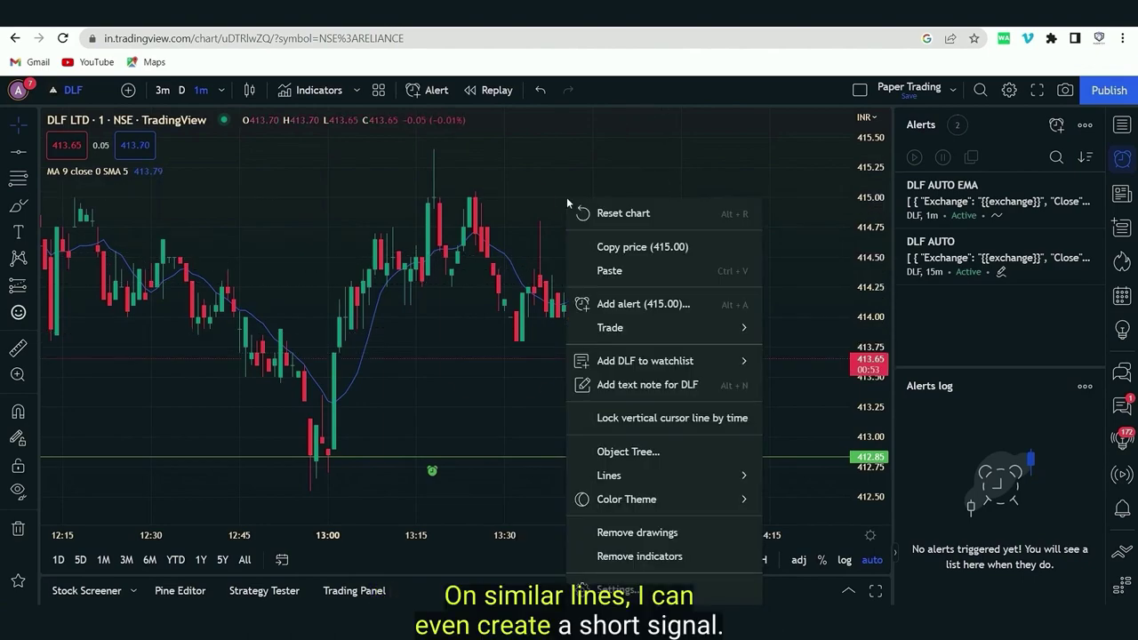
{"action": "left_click", "coordinate": [626, 304]}
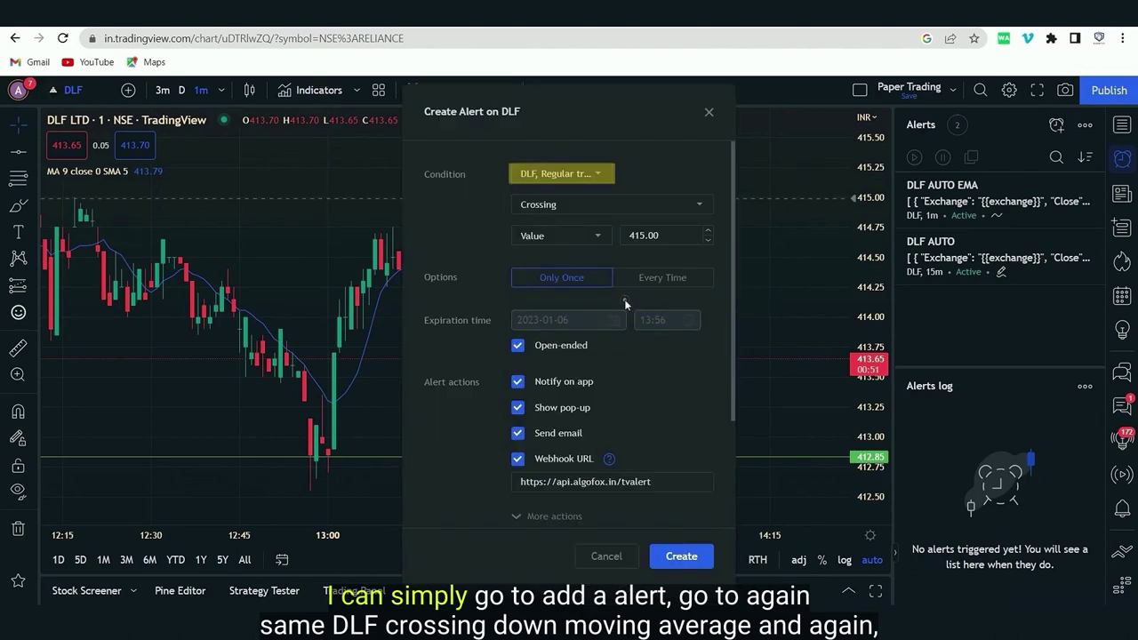
{"action": "left_click", "coordinate": [545, 205]}
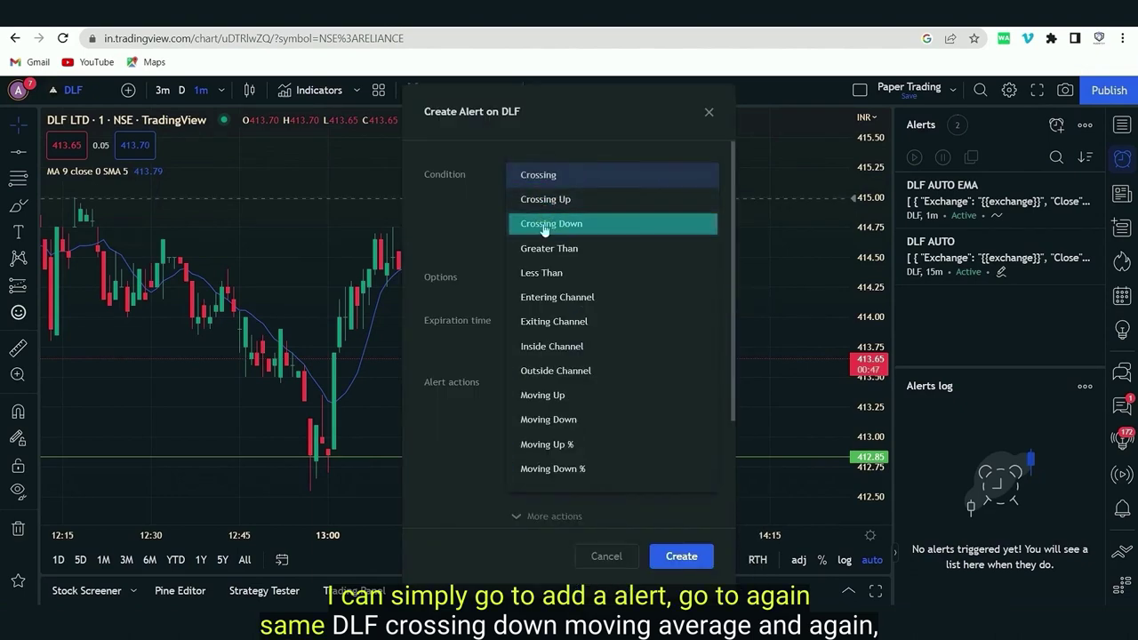
{"action": "left_click", "coordinate": [551, 223]}
{"action": "left_click", "coordinate": [542, 235]}
{"action": "left_click", "coordinate": [547, 262]}
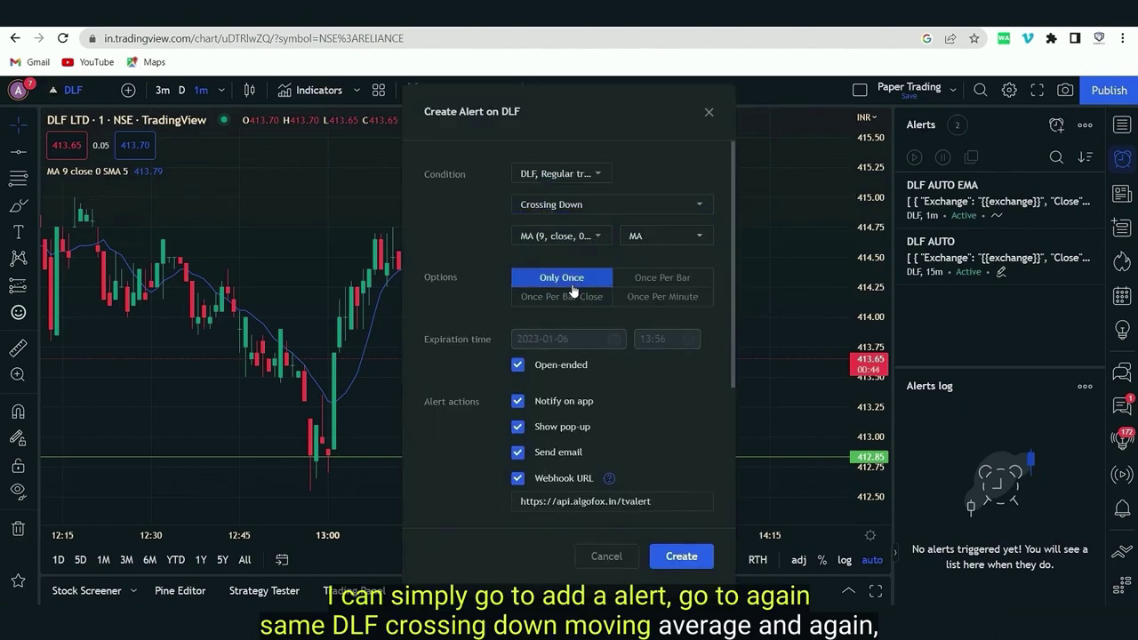
Step: Replace the default message with the copied AlgoFox conditional alert data and change its OrderType to SHORT
{"action": "scroll", "coordinate": [587, 356], "scroll_direction": "down", "scroll_amount": 3}
{"action": "triple_click", "coordinate": [594, 414]}
{"action": "key", "text": "ctrl+v"}
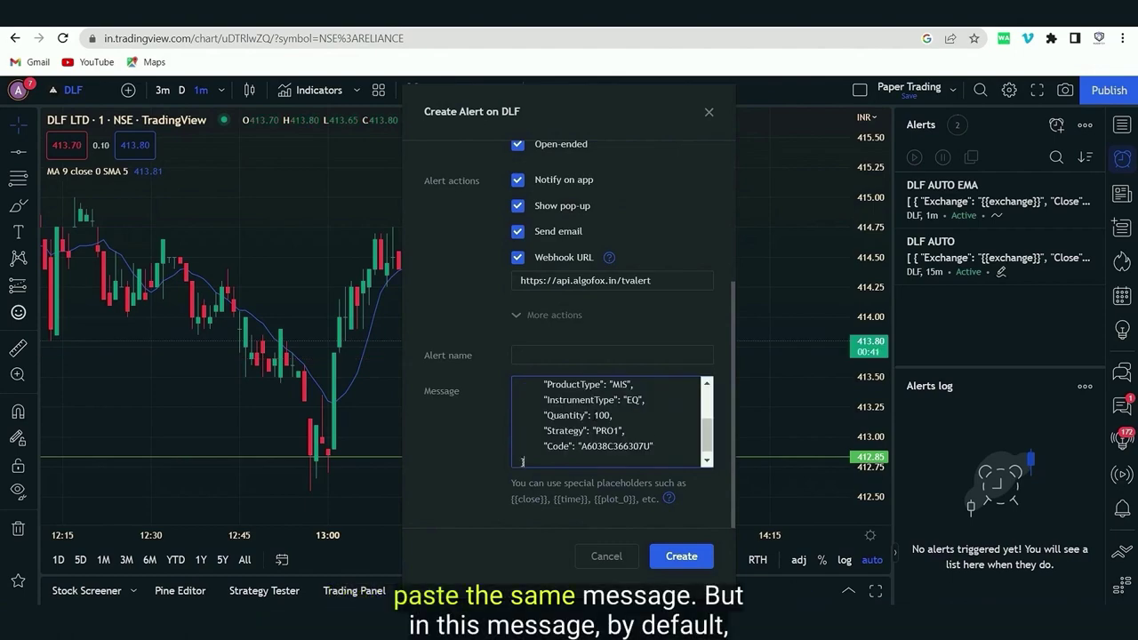
{"action": "left_click_drag", "start_coordinate": [707, 449], "coordinate": [708, 429]}
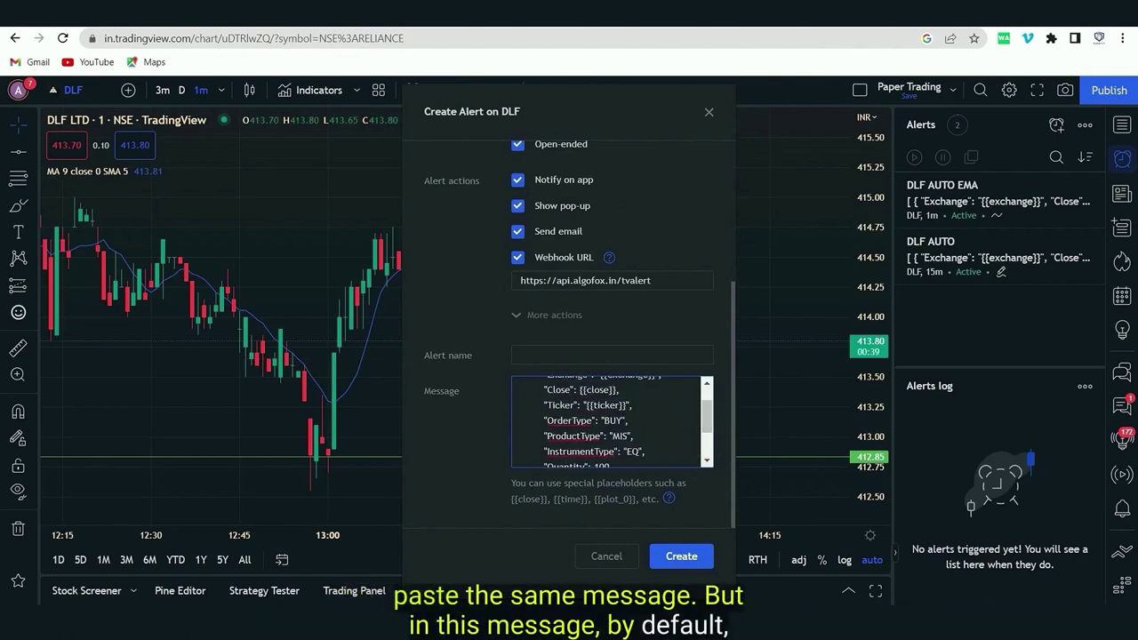
{"action": "double_click", "coordinate": [613, 421]}
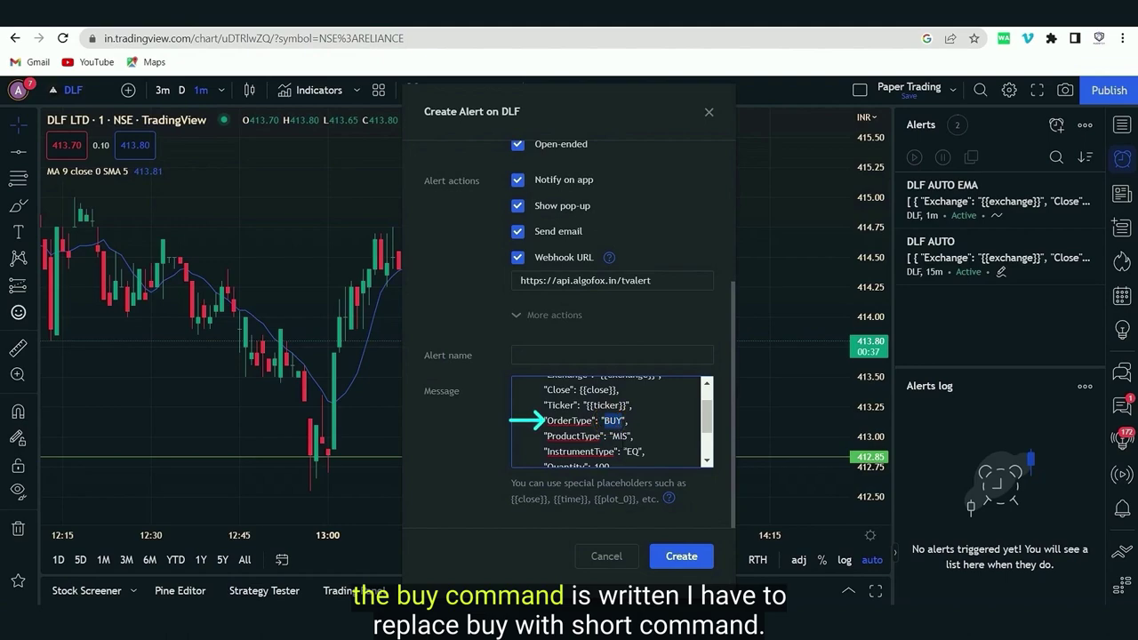
{"action": "type", "text": "SHO"}
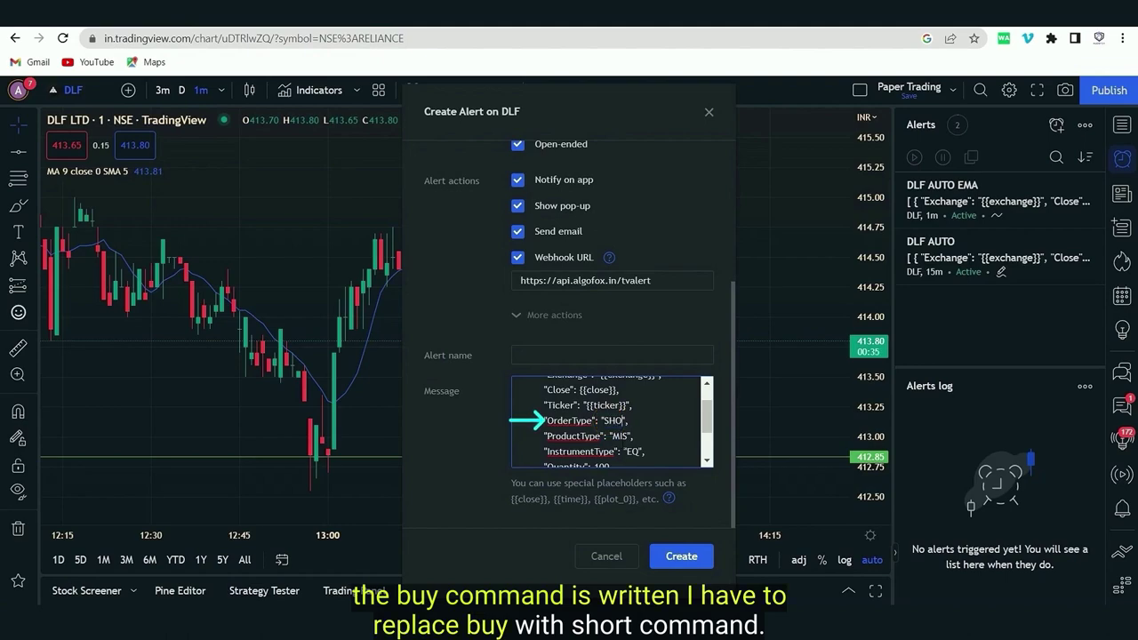
{"action": "type", "text": "RT"}
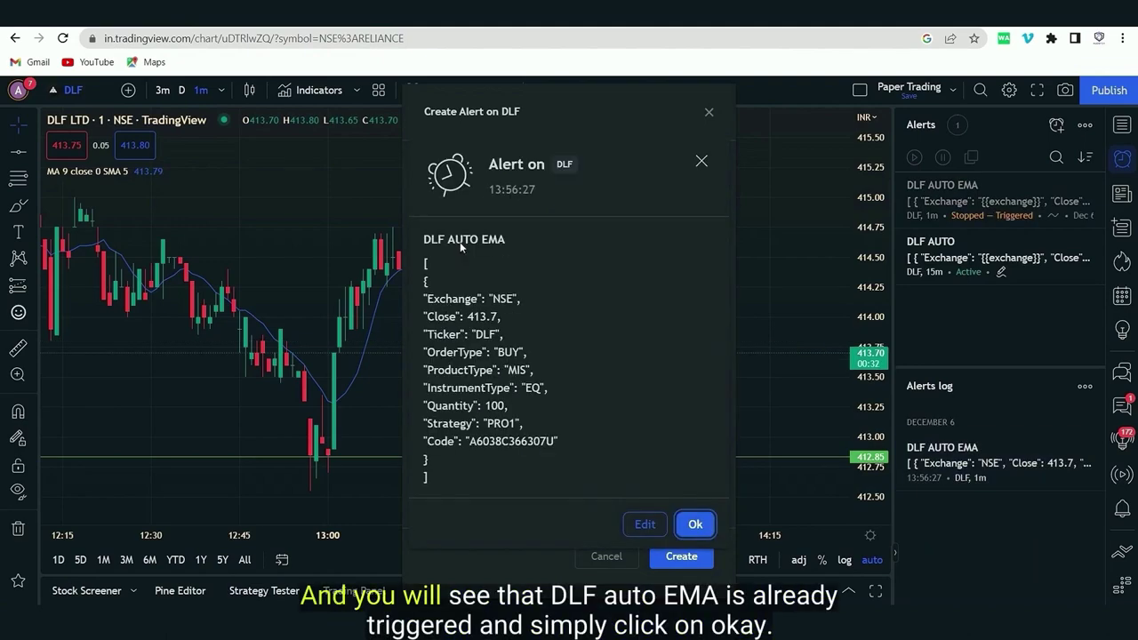
Step: Dismiss the triggered DLF AUTO EMA notification and check the DLF order in AlgoFox's order logs and net position
{"action": "left_click", "coordinate": [678, 523]}
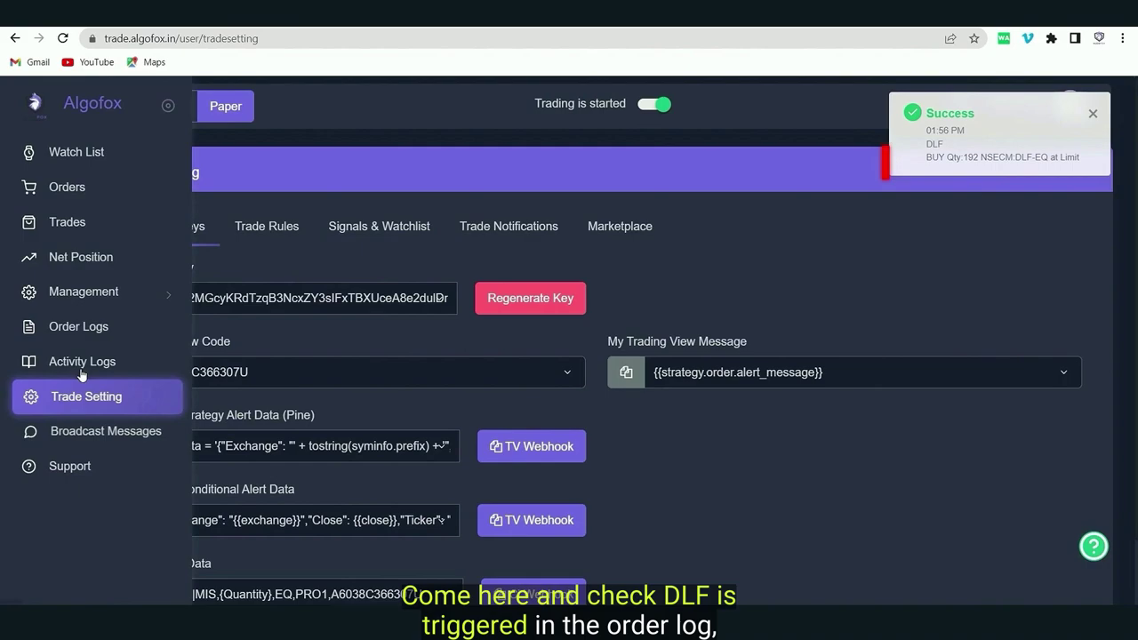
{"action": "left_click", "coordinate": [76, 329]}
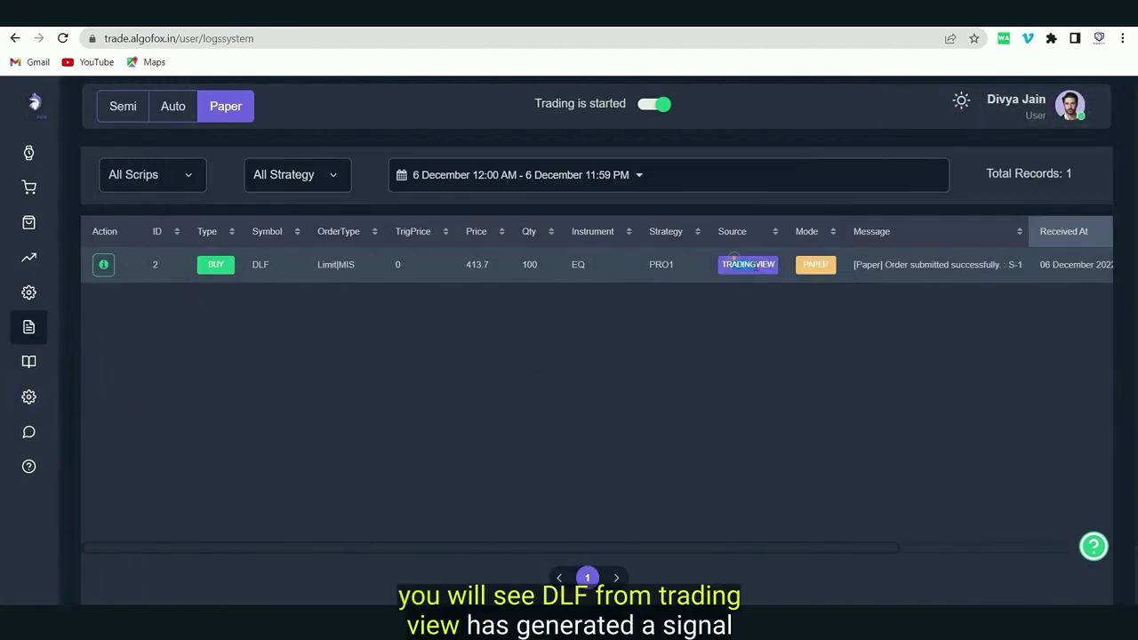
{"action": "double_click", "coordinate": [808, 264]}
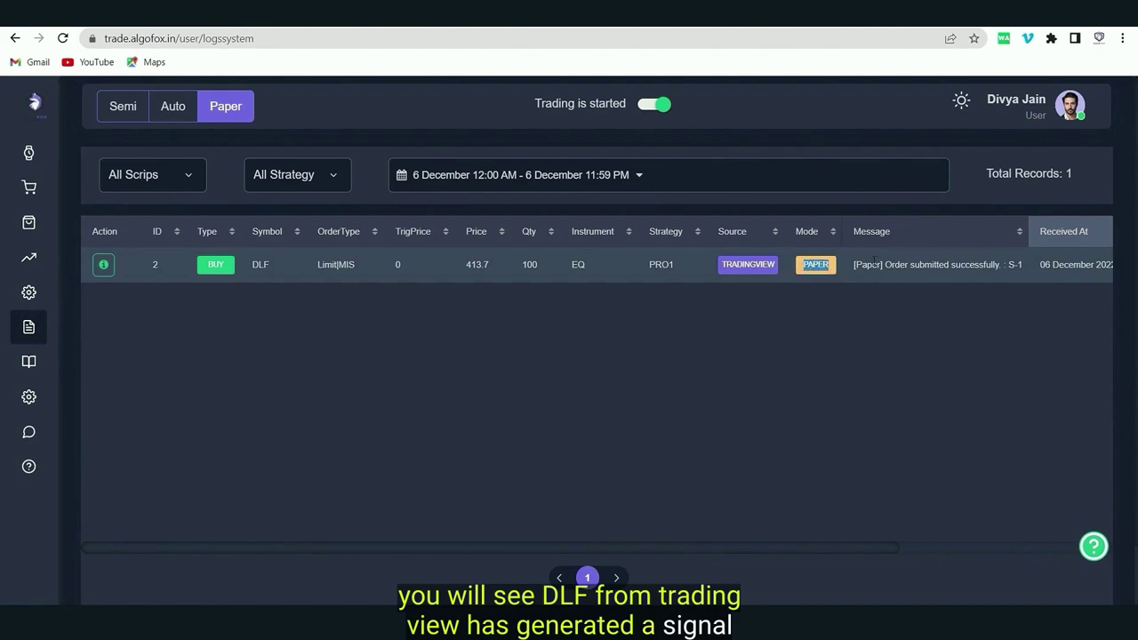
{"action": "left_click", "coordinate": [71, 256]}
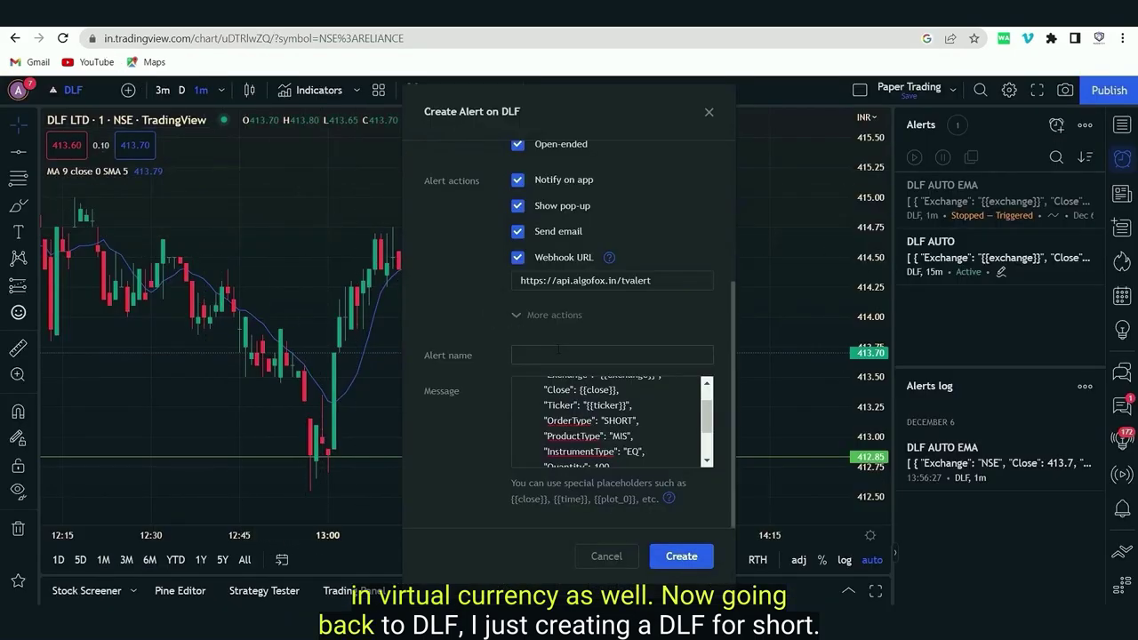
Step: Name the new DLF crossing-down alert DLF SHORT
{"action": "left_click", "coordinate": [558, 350]}
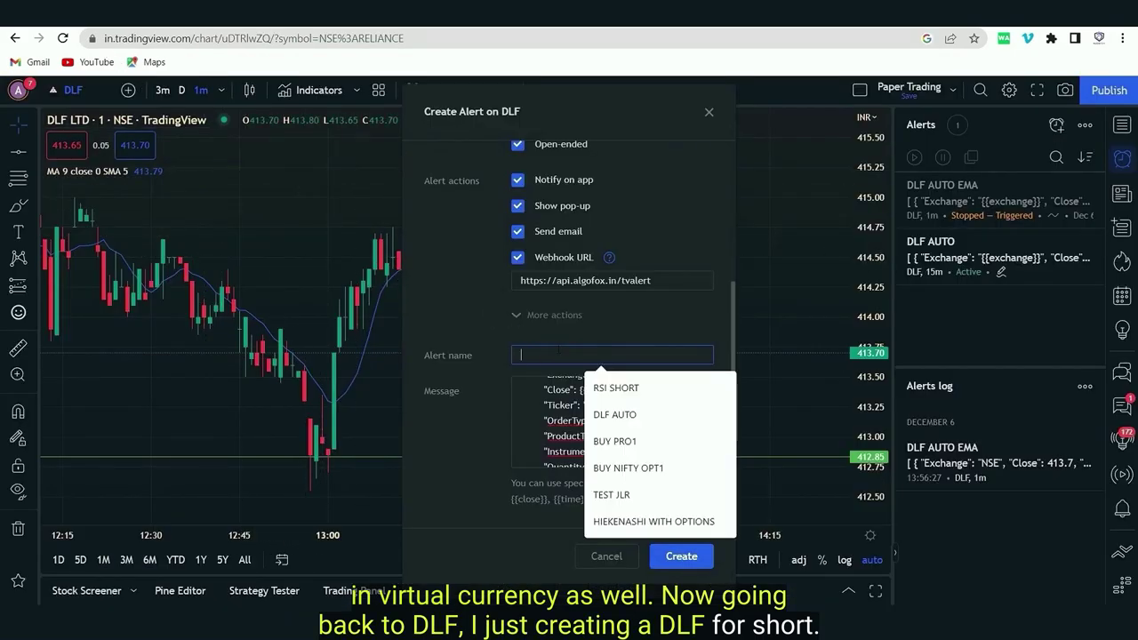
{"action": "type", "text": "DLF"}
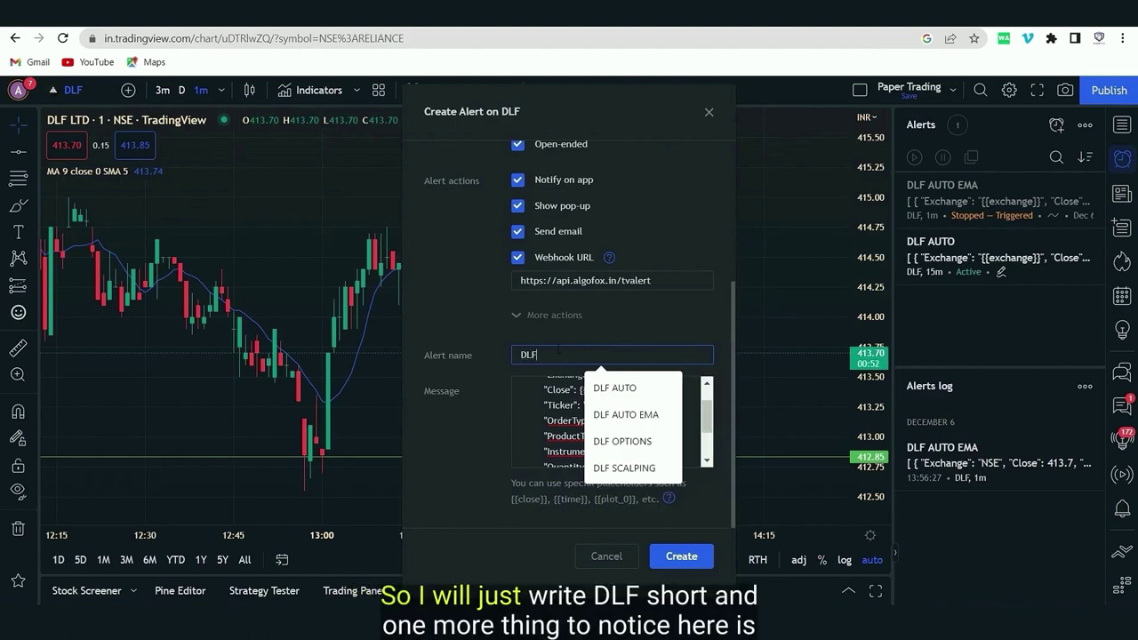
{"action": "type", "text": " SHORT"}
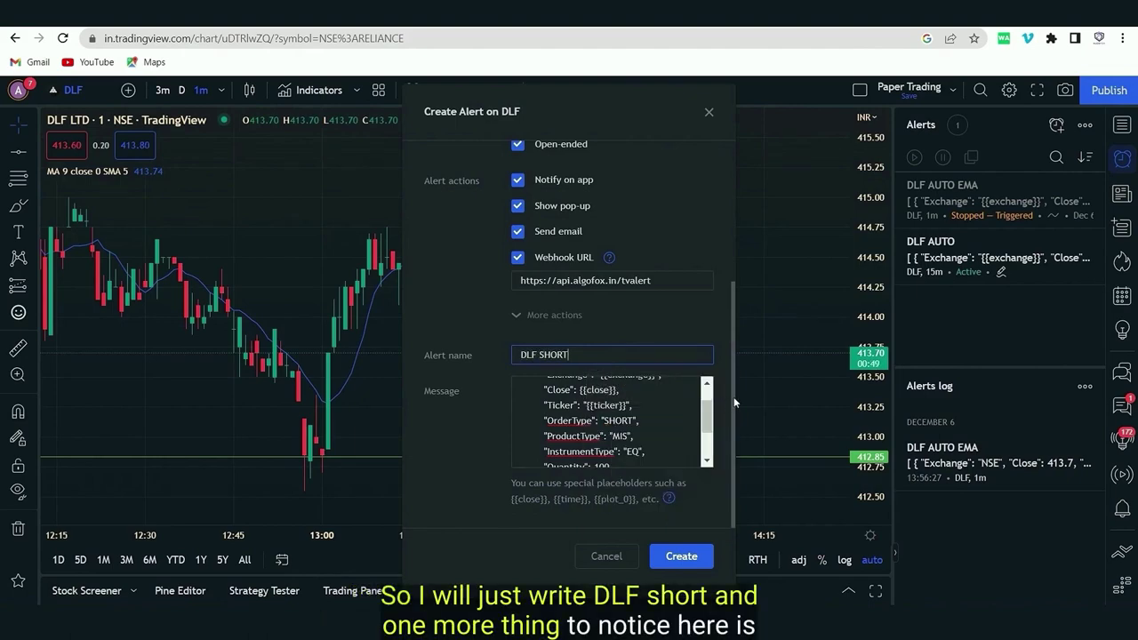
Step: Set the alert's trigger option to Once Per Bar Close and create the alert
{"action": "left_click_drag", "start_coordinate": [733, 396], "coordinate": [735, 241]}
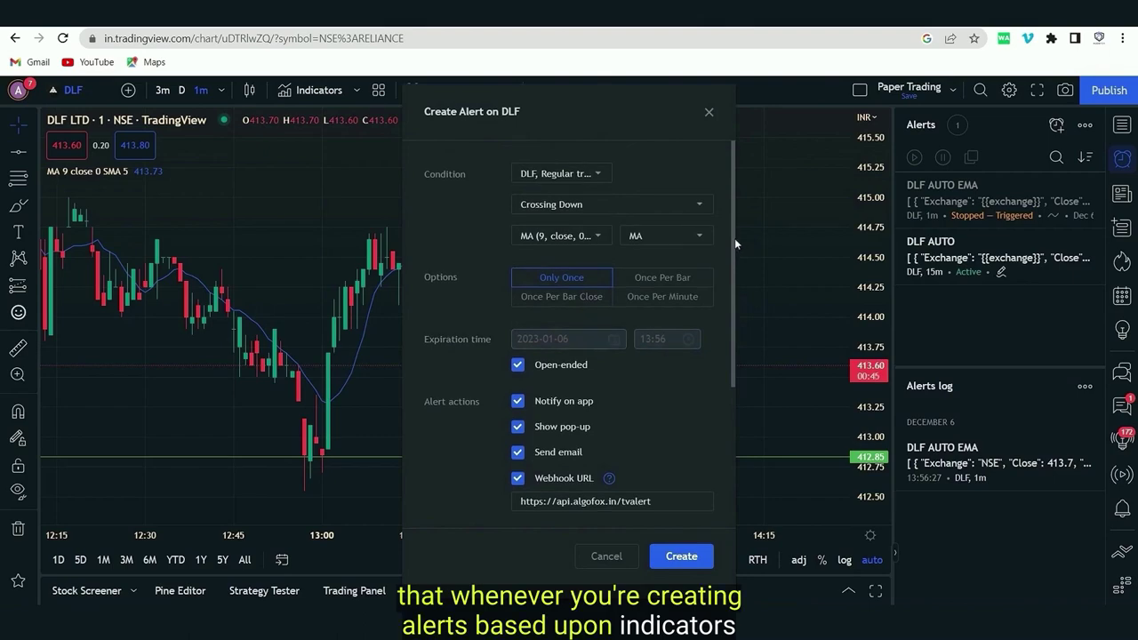
{"action": "left_click", "coordinate": [568, 301]}
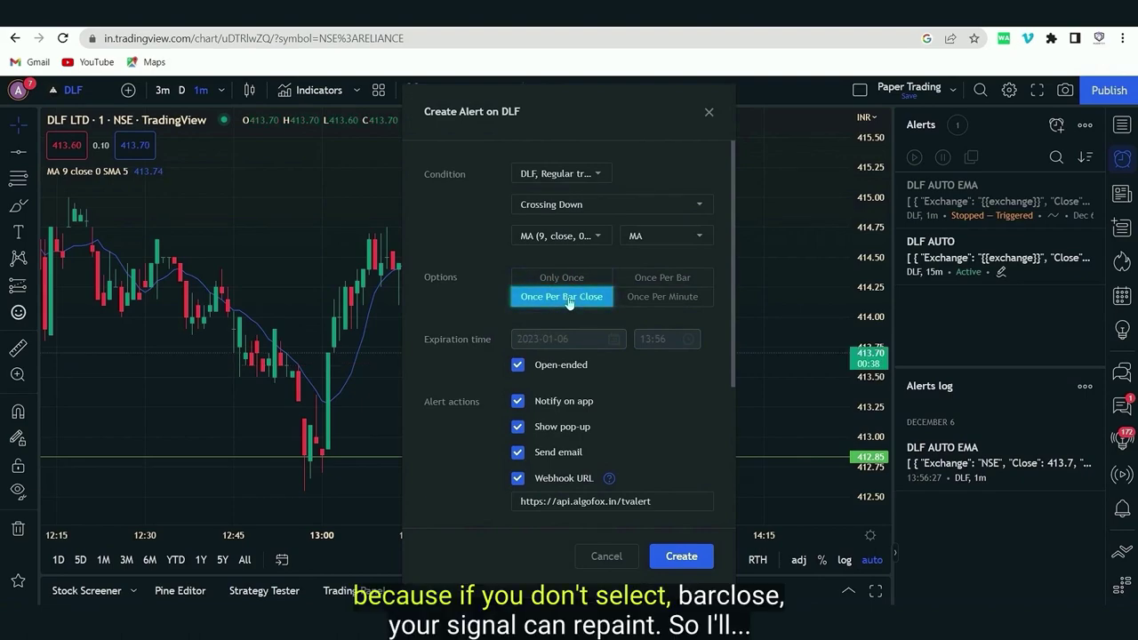
{"action": "scroll", "coordinate": [569, 302], "scroll_direction": "down", "scroll_amount": 3}
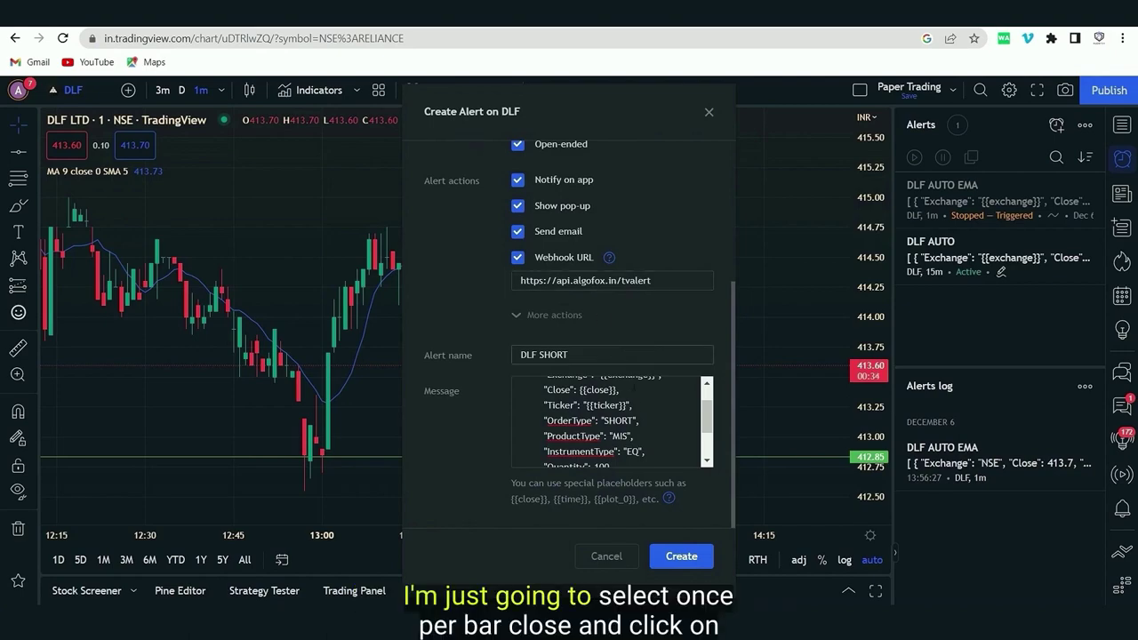
{"action": "left_click", "coordinate": [680, 557]}
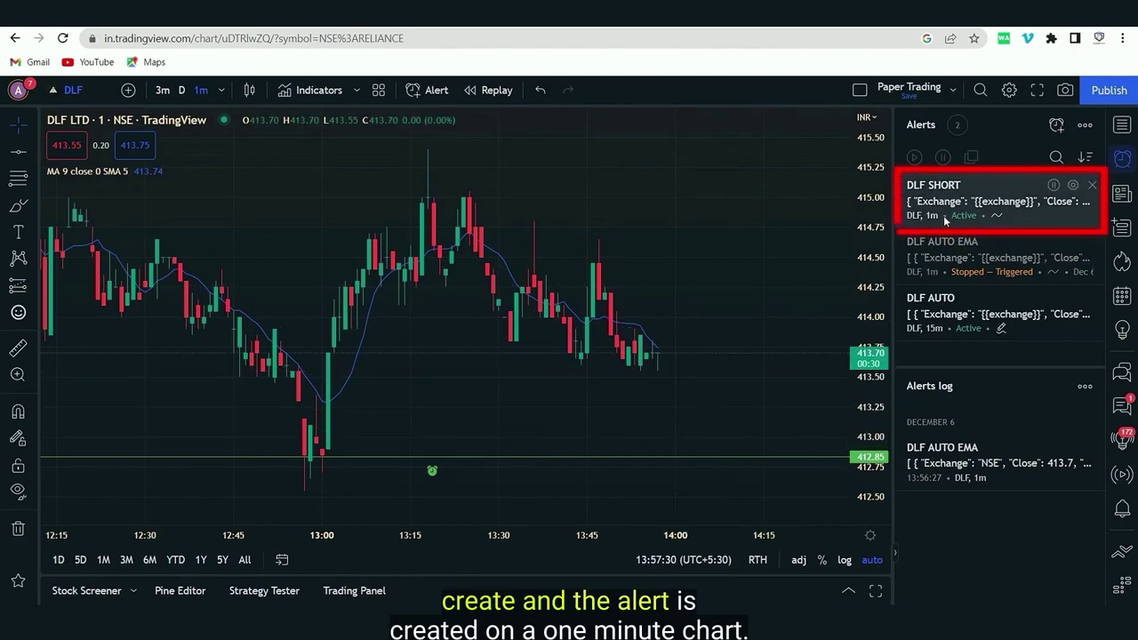
Step: Dismiss the triggered DLF SHORT alert notification
{"action": "mouse_move", "coordinate": [942, 216]}
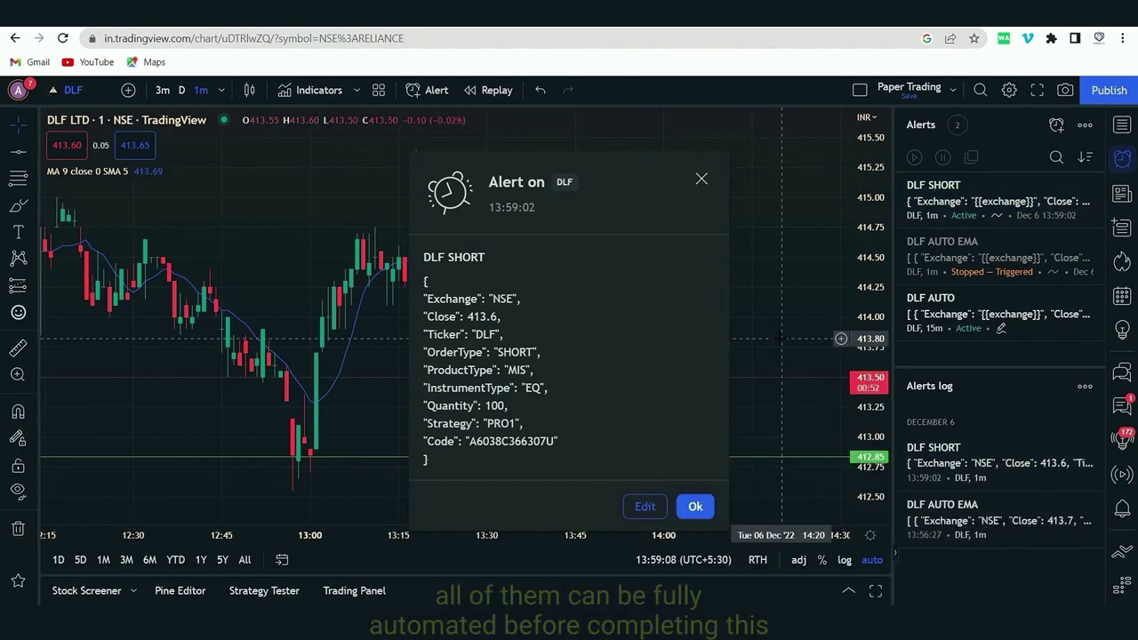
{"action": "left_click", "coordinate": [695, 513]}
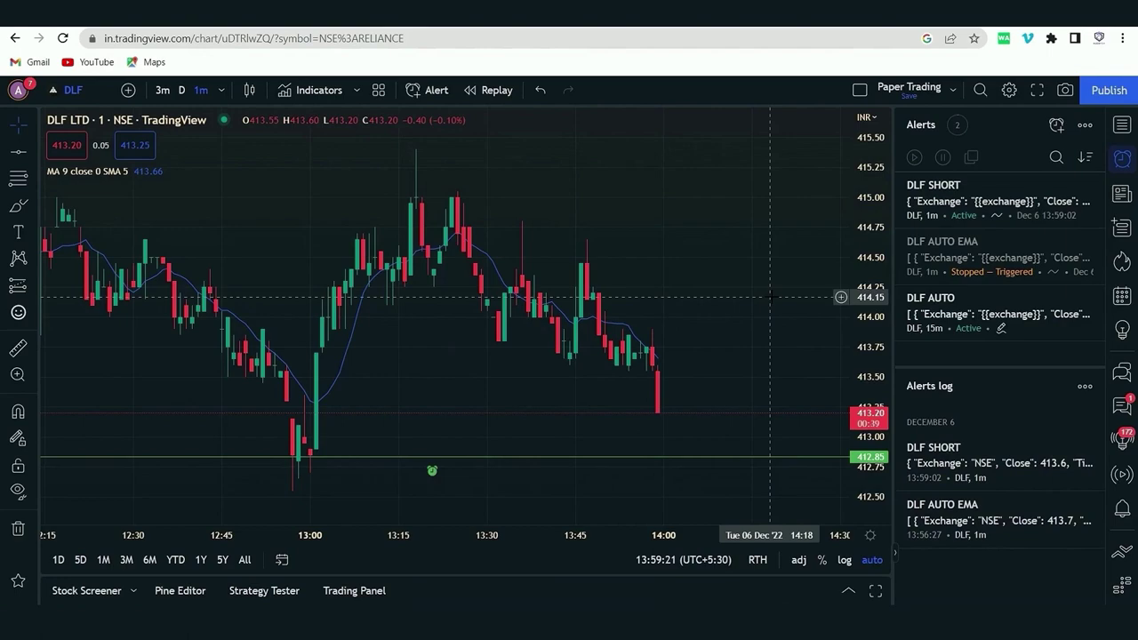